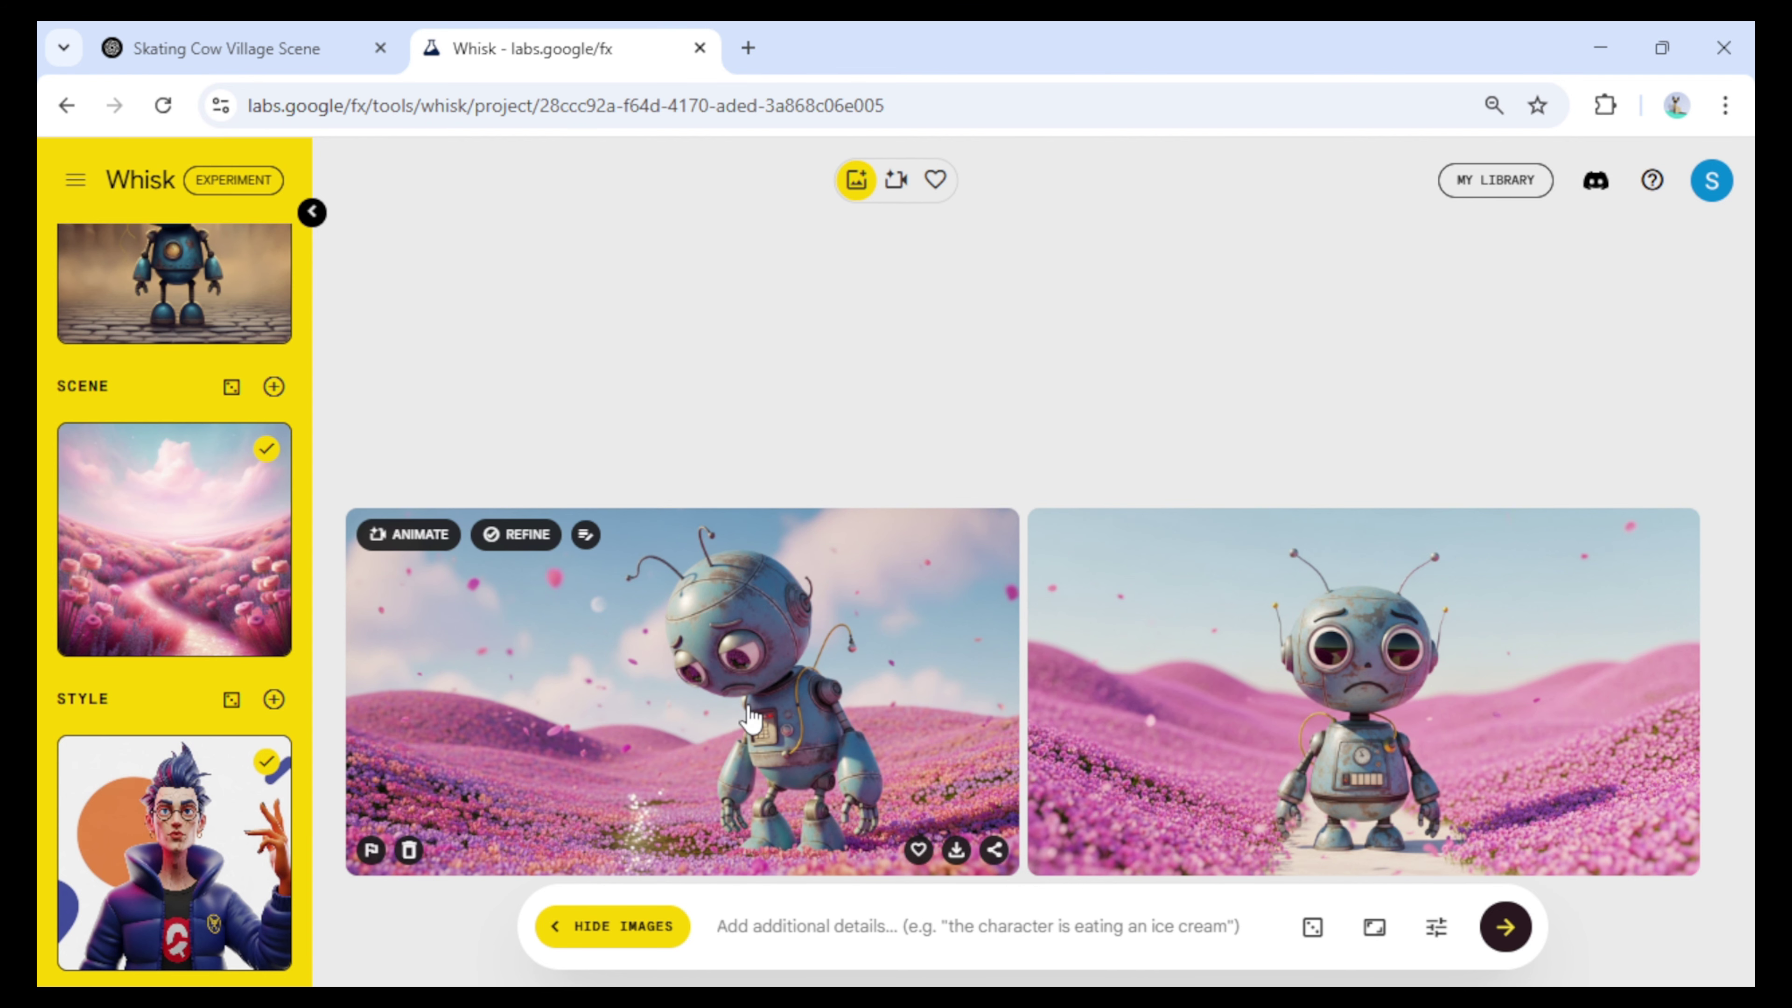
- Generate another pair of robot images, and regenerate the new robot with the looping yellow wire after changing its described paint colour to Yellow
{"action": "left_click", "coordinate": [1503, 928]}
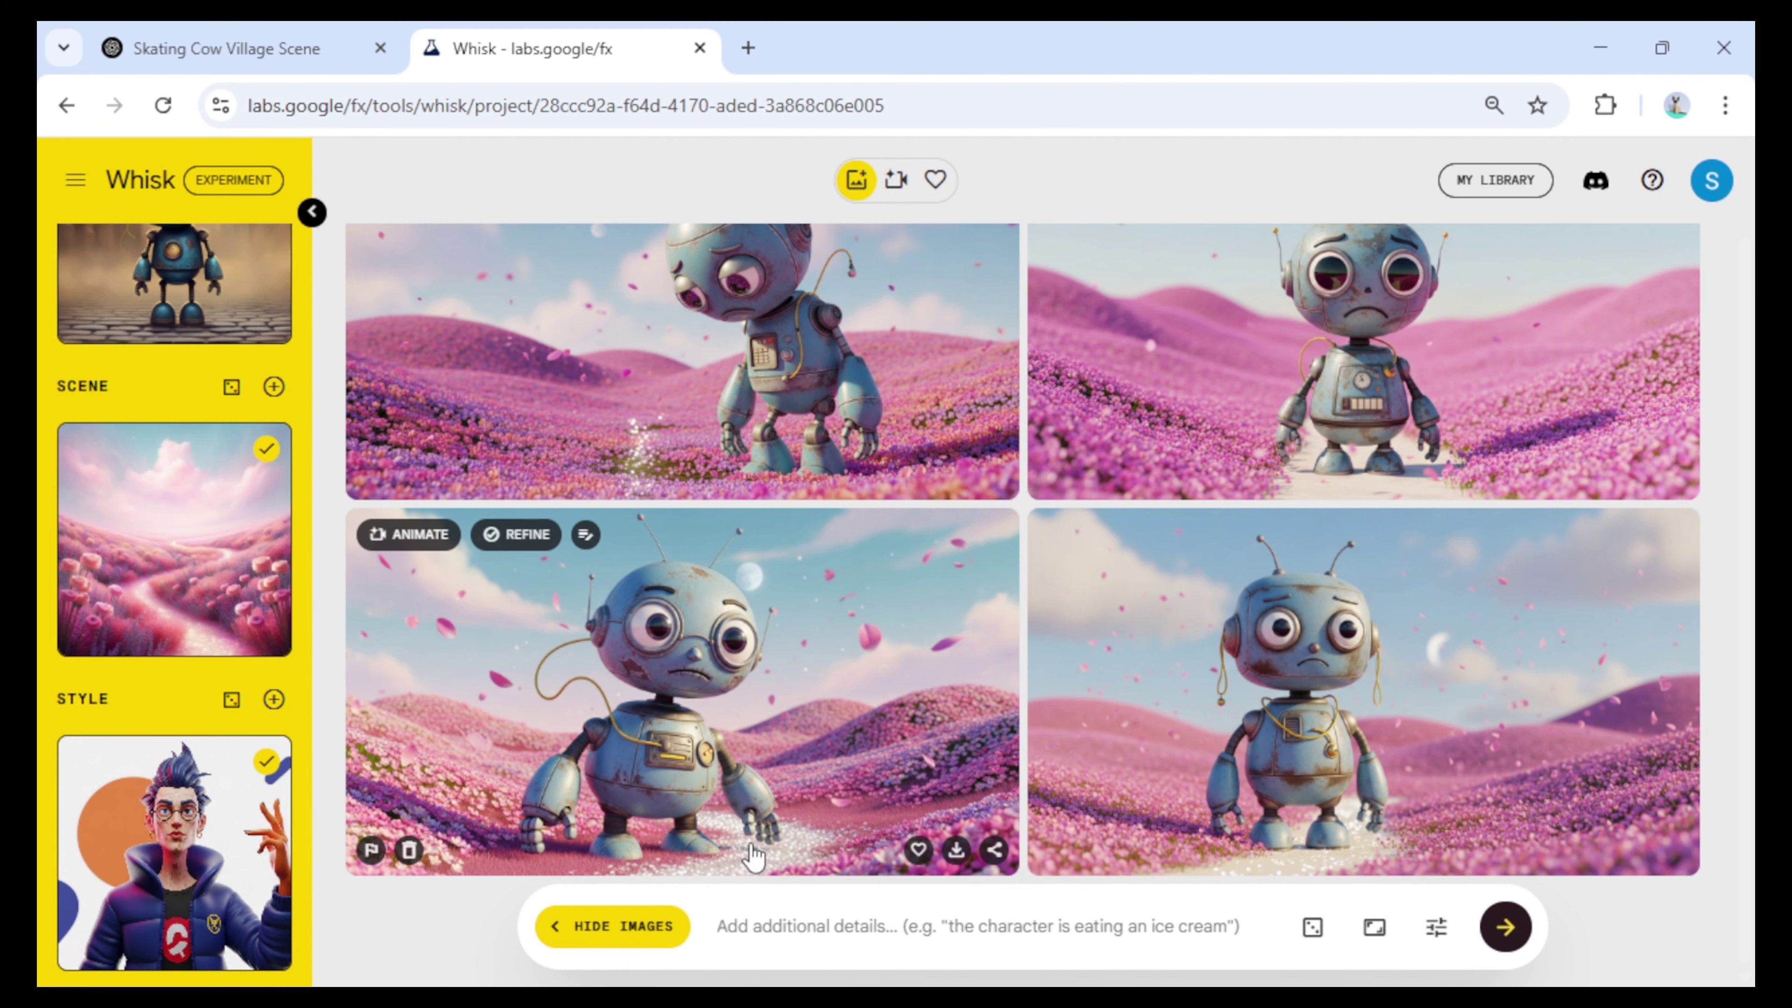
{"action": "left_click", "coordinate": [480, 748]}
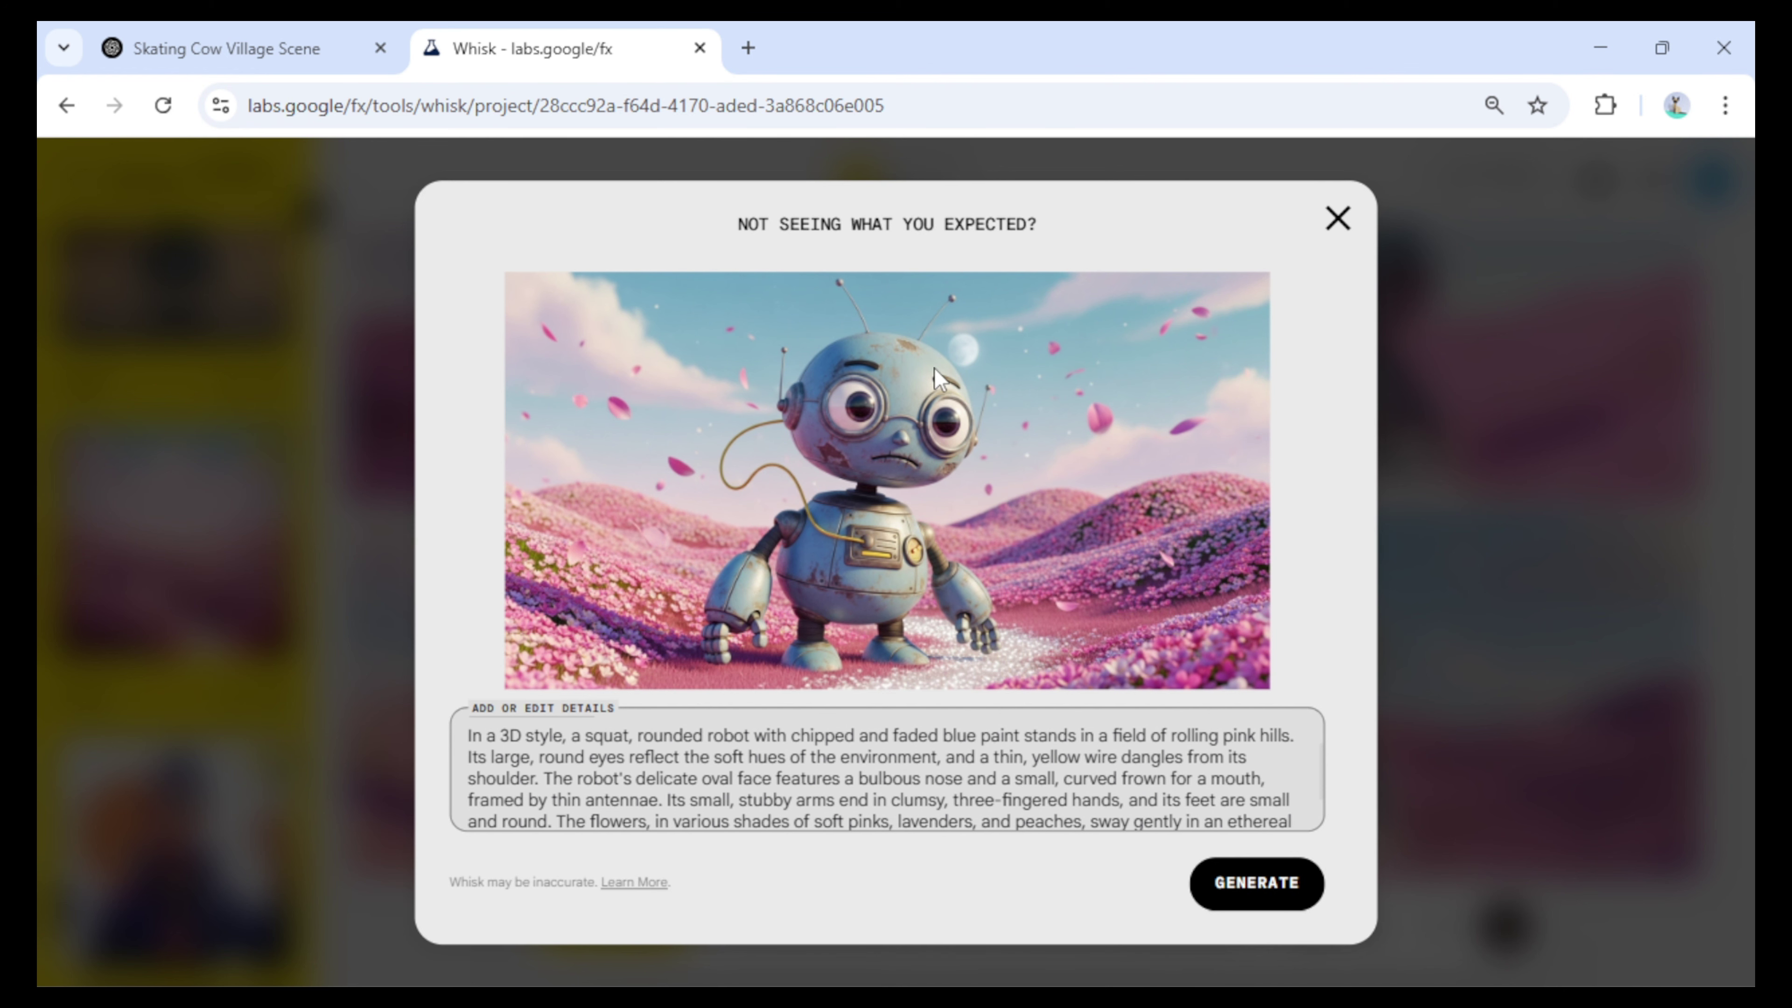
{"action": "left_click_drag", "start_coordinate": [944, 737], "coordinate": [977, 739]}
{"action": "type", "text": "Yellow"}
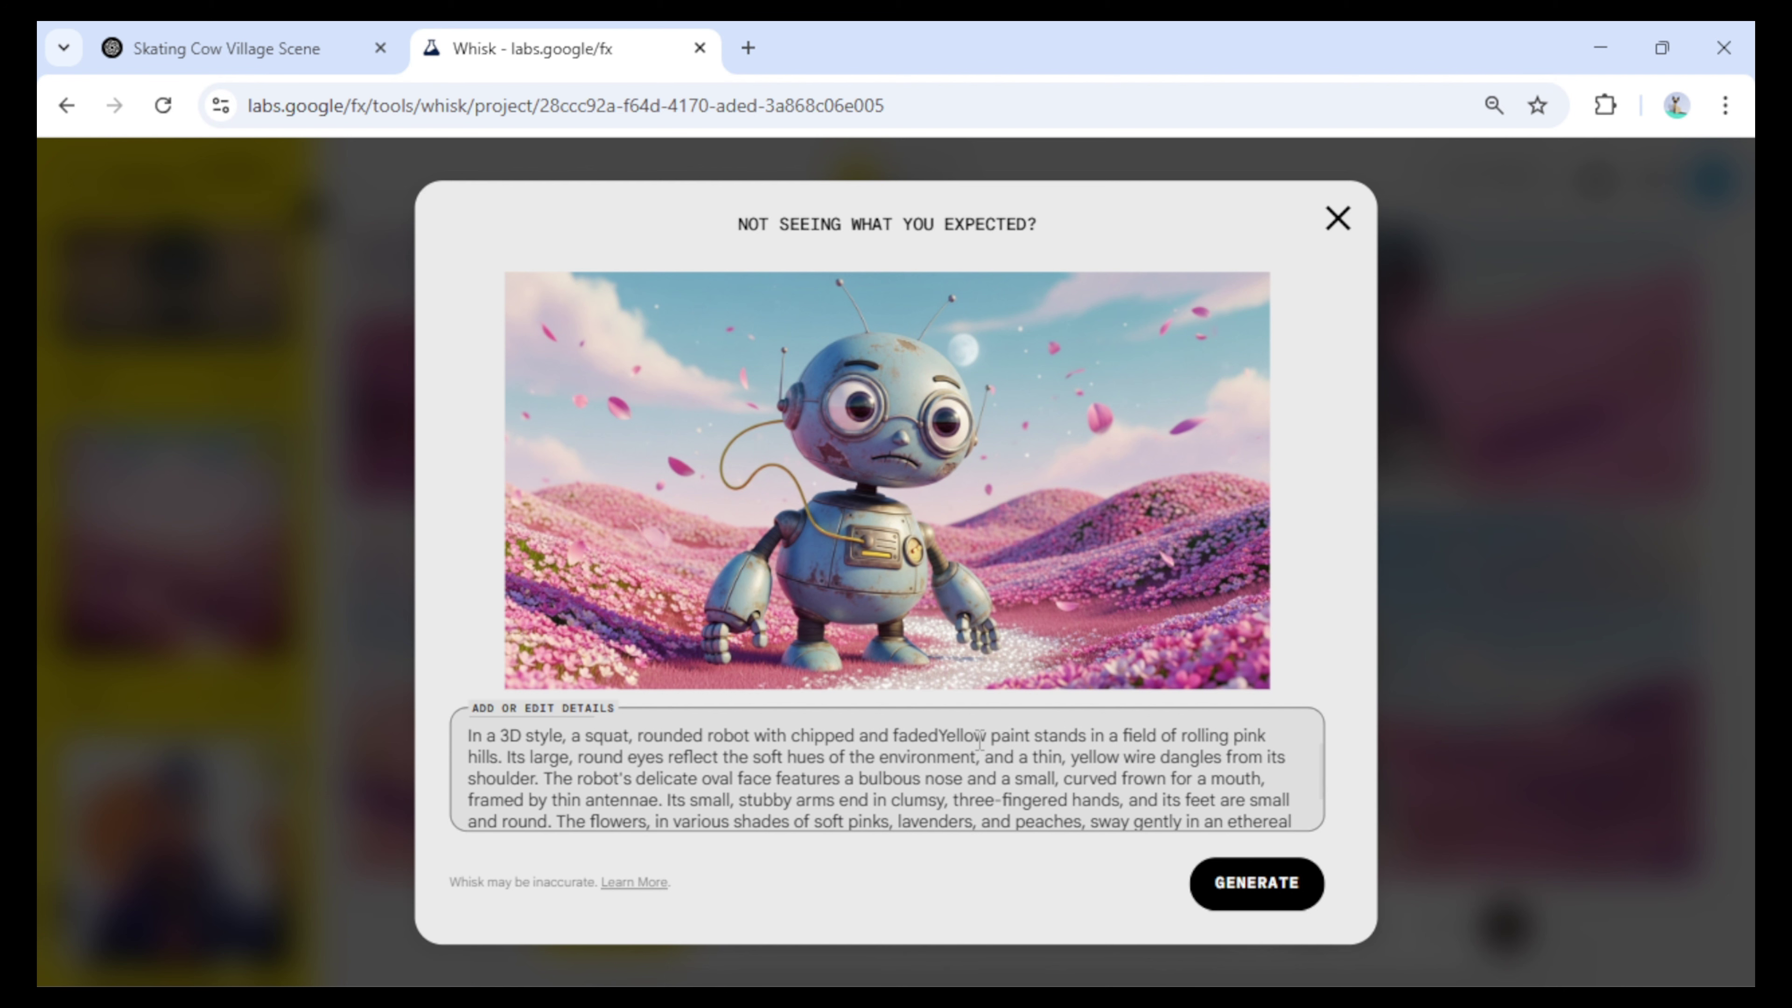
{"action": "key", "text": "Left"}
{"action": "key", "text": "Left"}
{"action": "key", "text": "Left"}
{"action": "key", "text": "Left"}
{"action": "key", "text": "Left"}
{"action": "key", "text": "Left"}
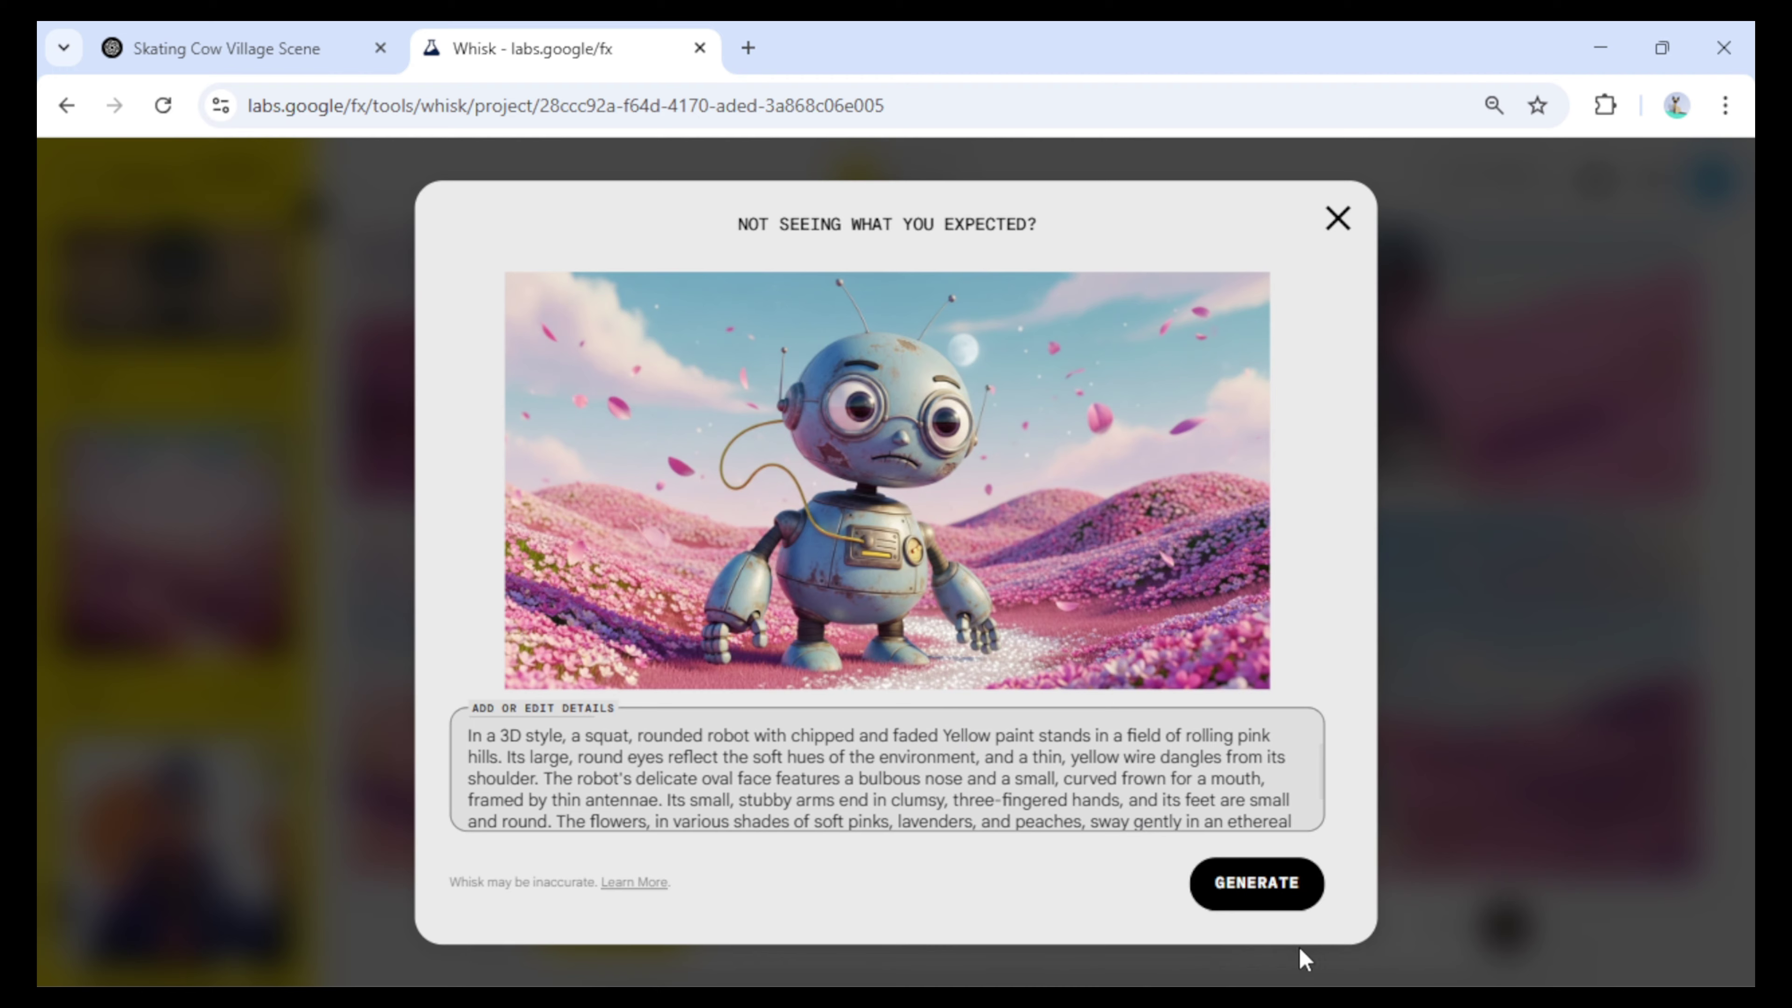
{"action": "left_click", "coordinate": [1256, 884]}
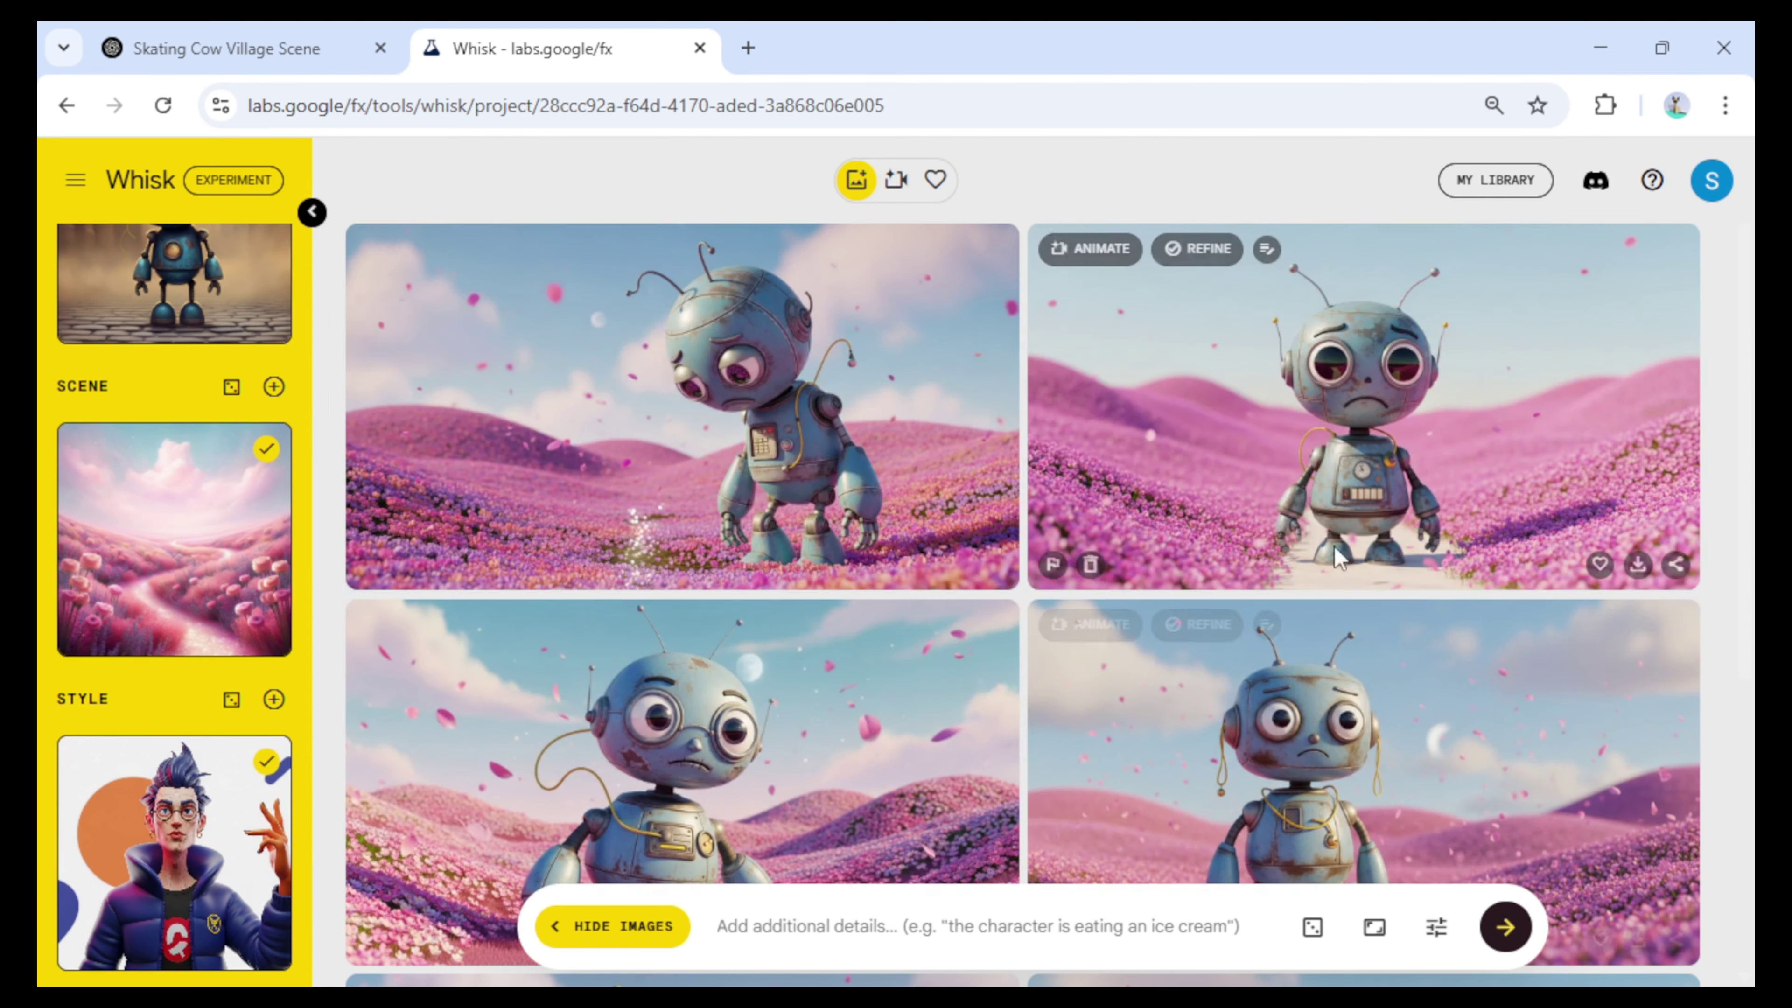
- Remove the robot subject, pink-hills scene and character style reference images
{"action": "scroll", "coordinate": [189, 329], "scroll_direction": "up", "scroll_amount": 3}
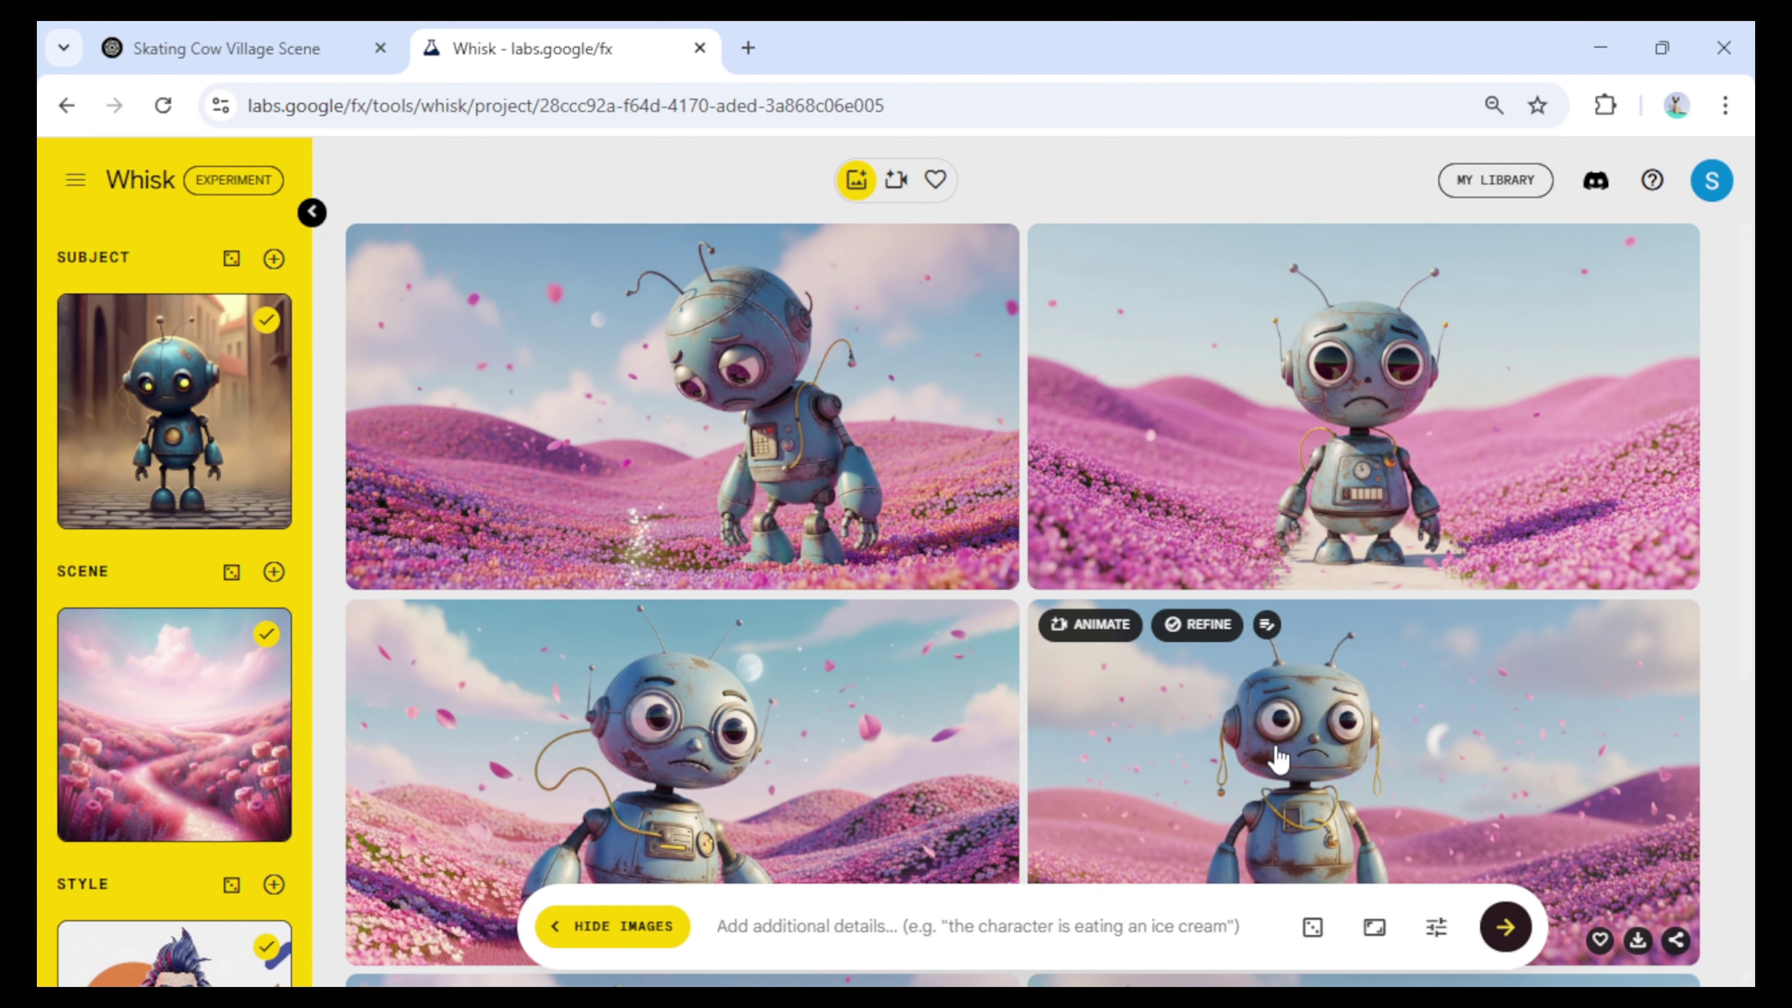
{"action": "scroll", "coordinate": [1270, 706], "scroll_direction": "down", "scroll_amount": 5}
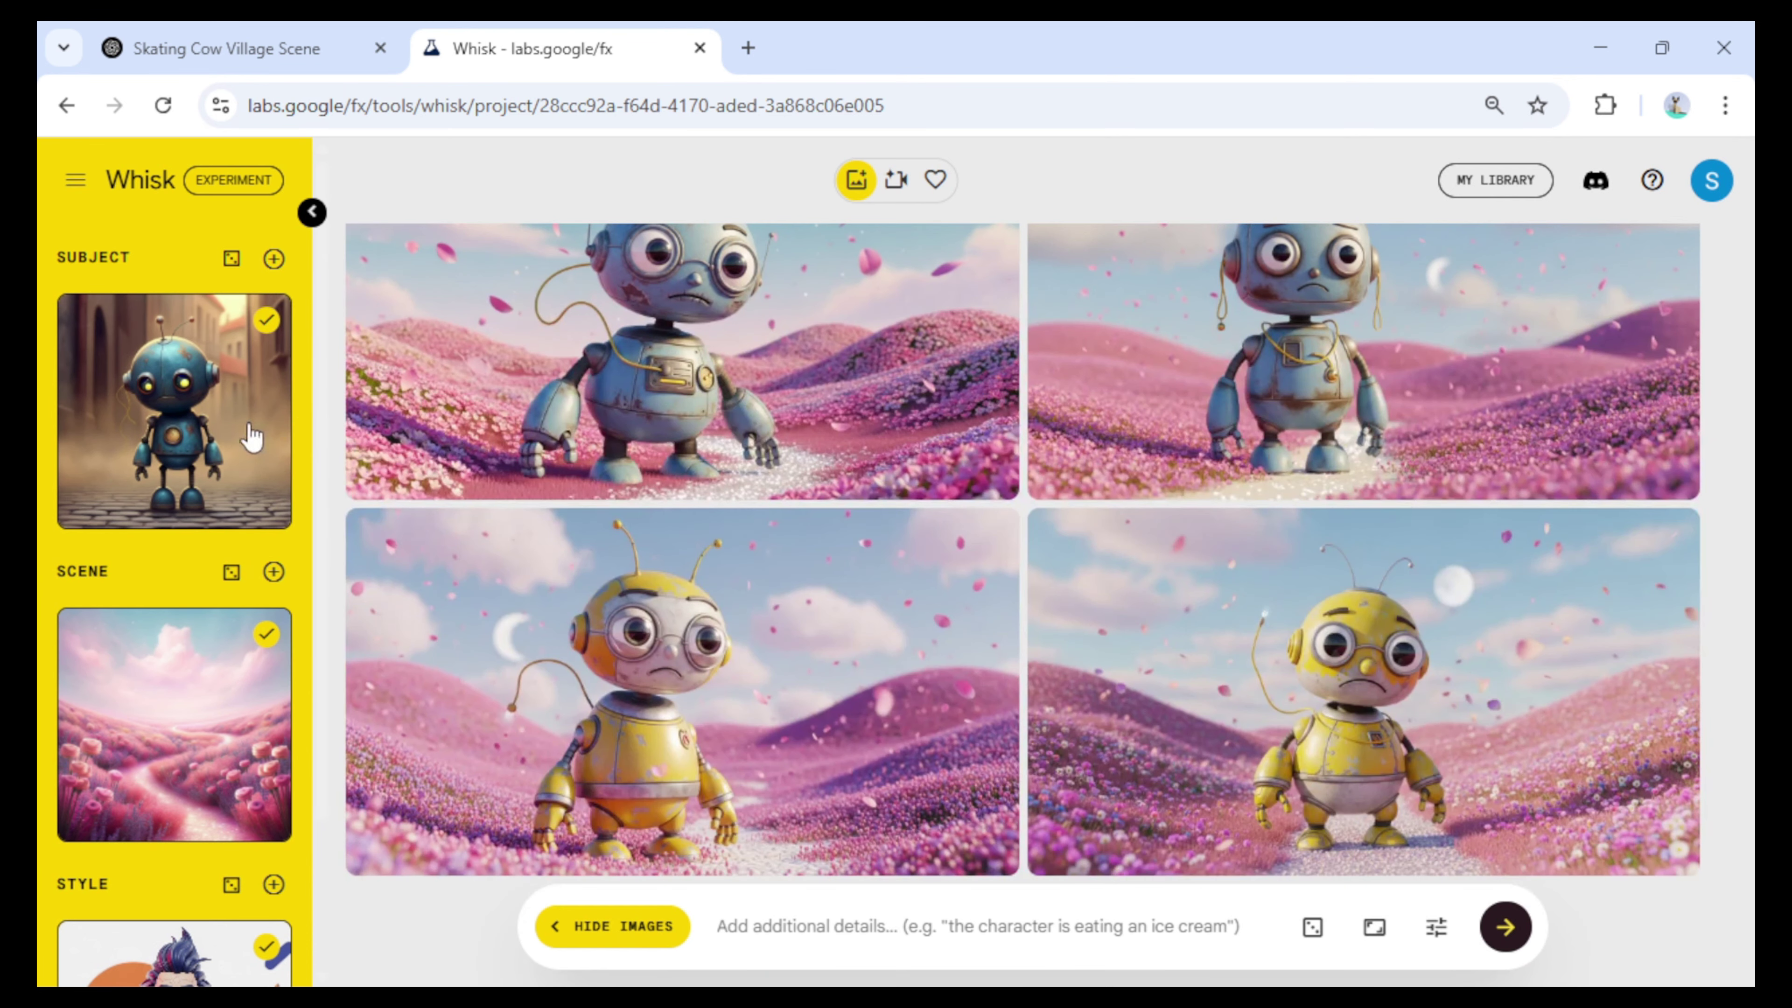
{"action": "left_click", "coordinate": [265, 501]}
{"action": "scroll", "coordinate": [254, 703], "scroll_direction": "down", "scroll_amount": 3}
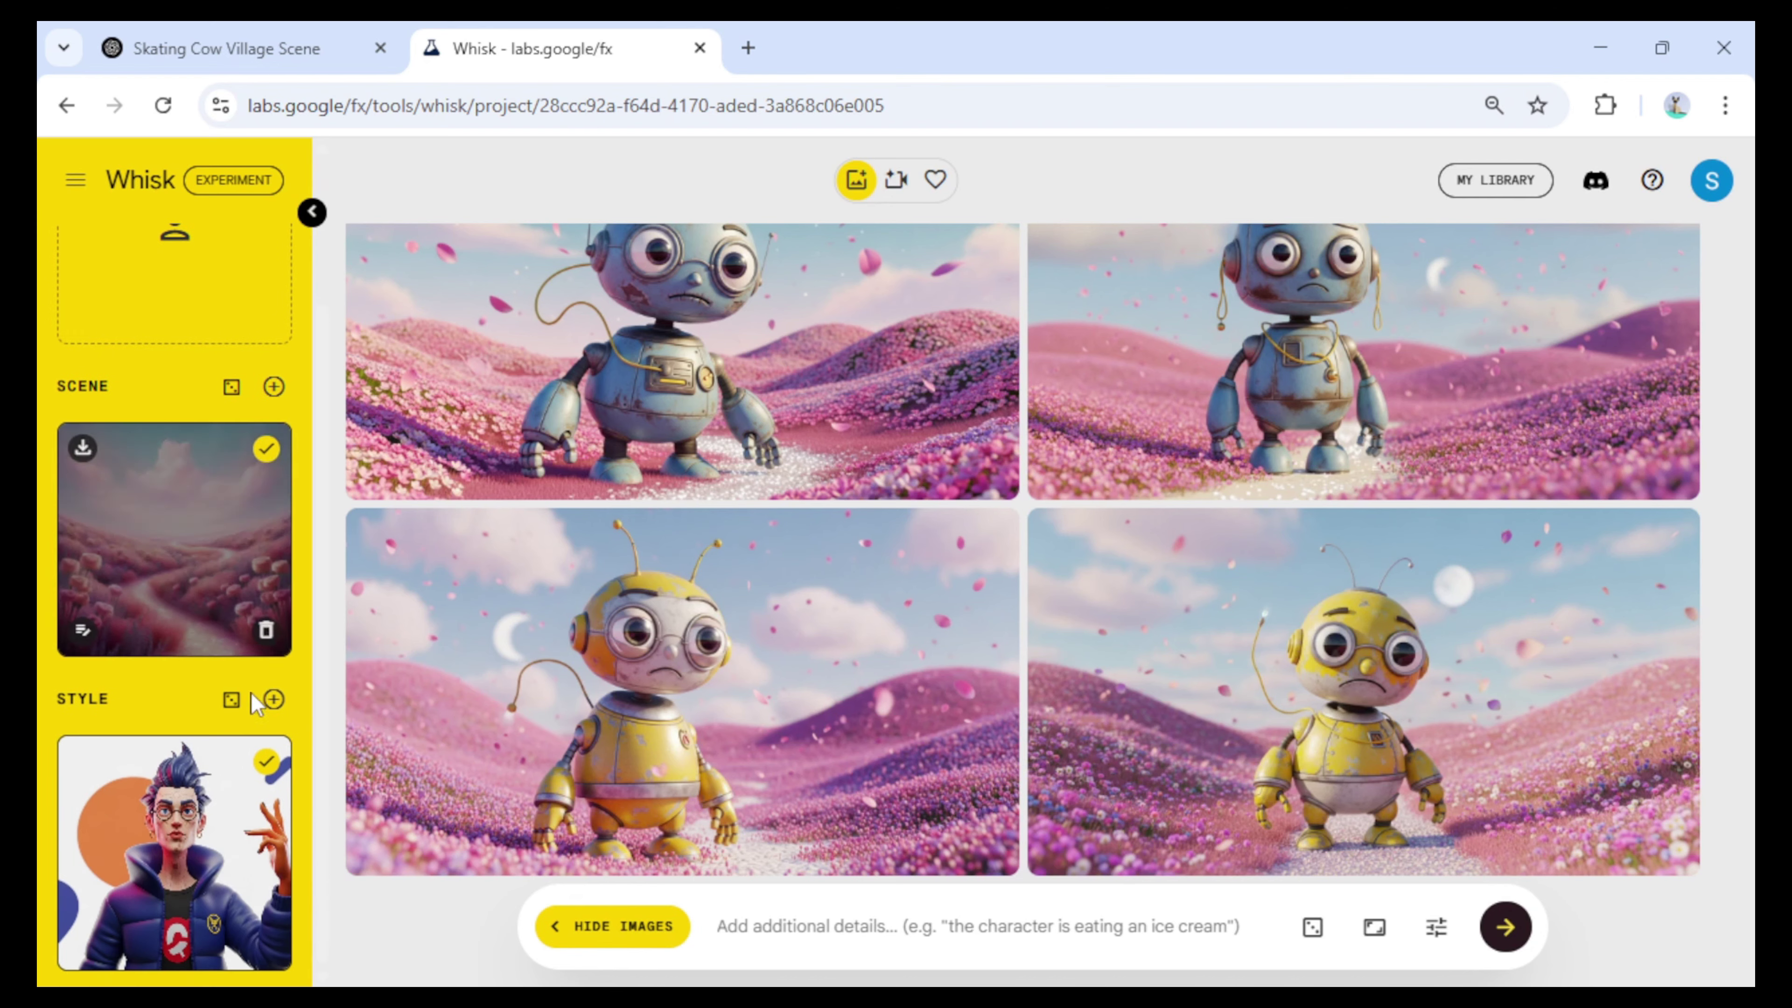
{"action": "left_click", "coordinate": [265, 629]}
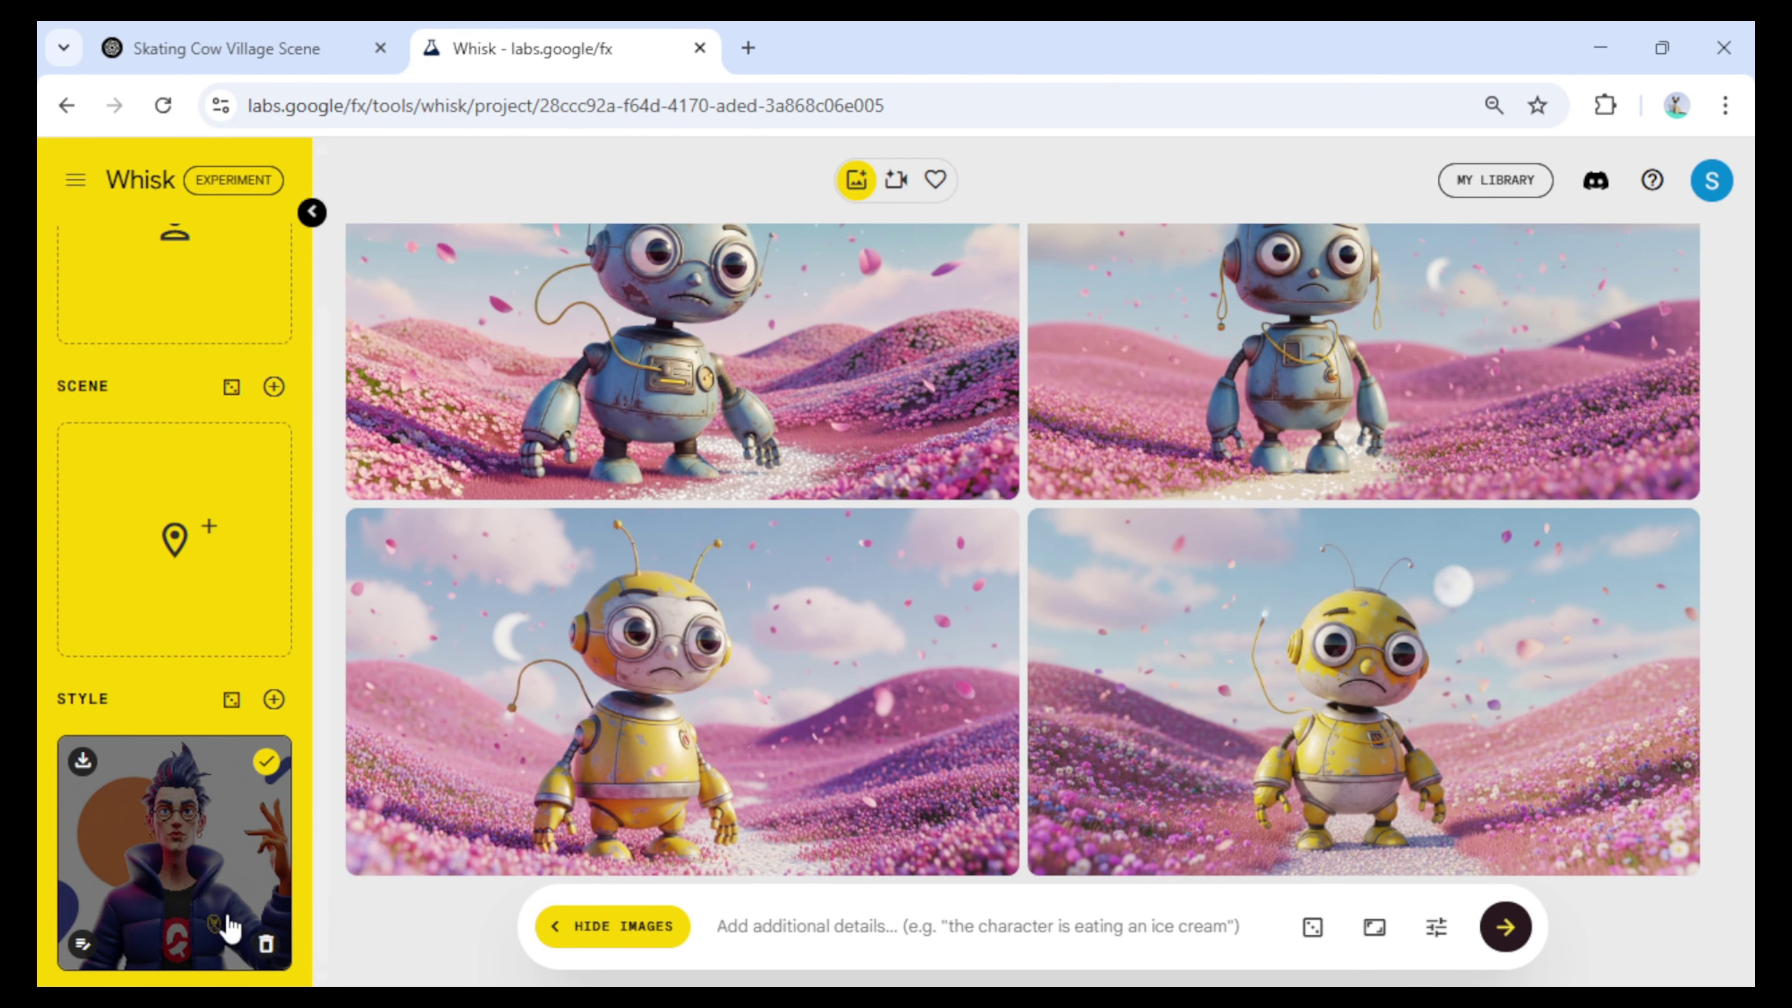
{"action": "left_click", "coordinate": [265, 943]}
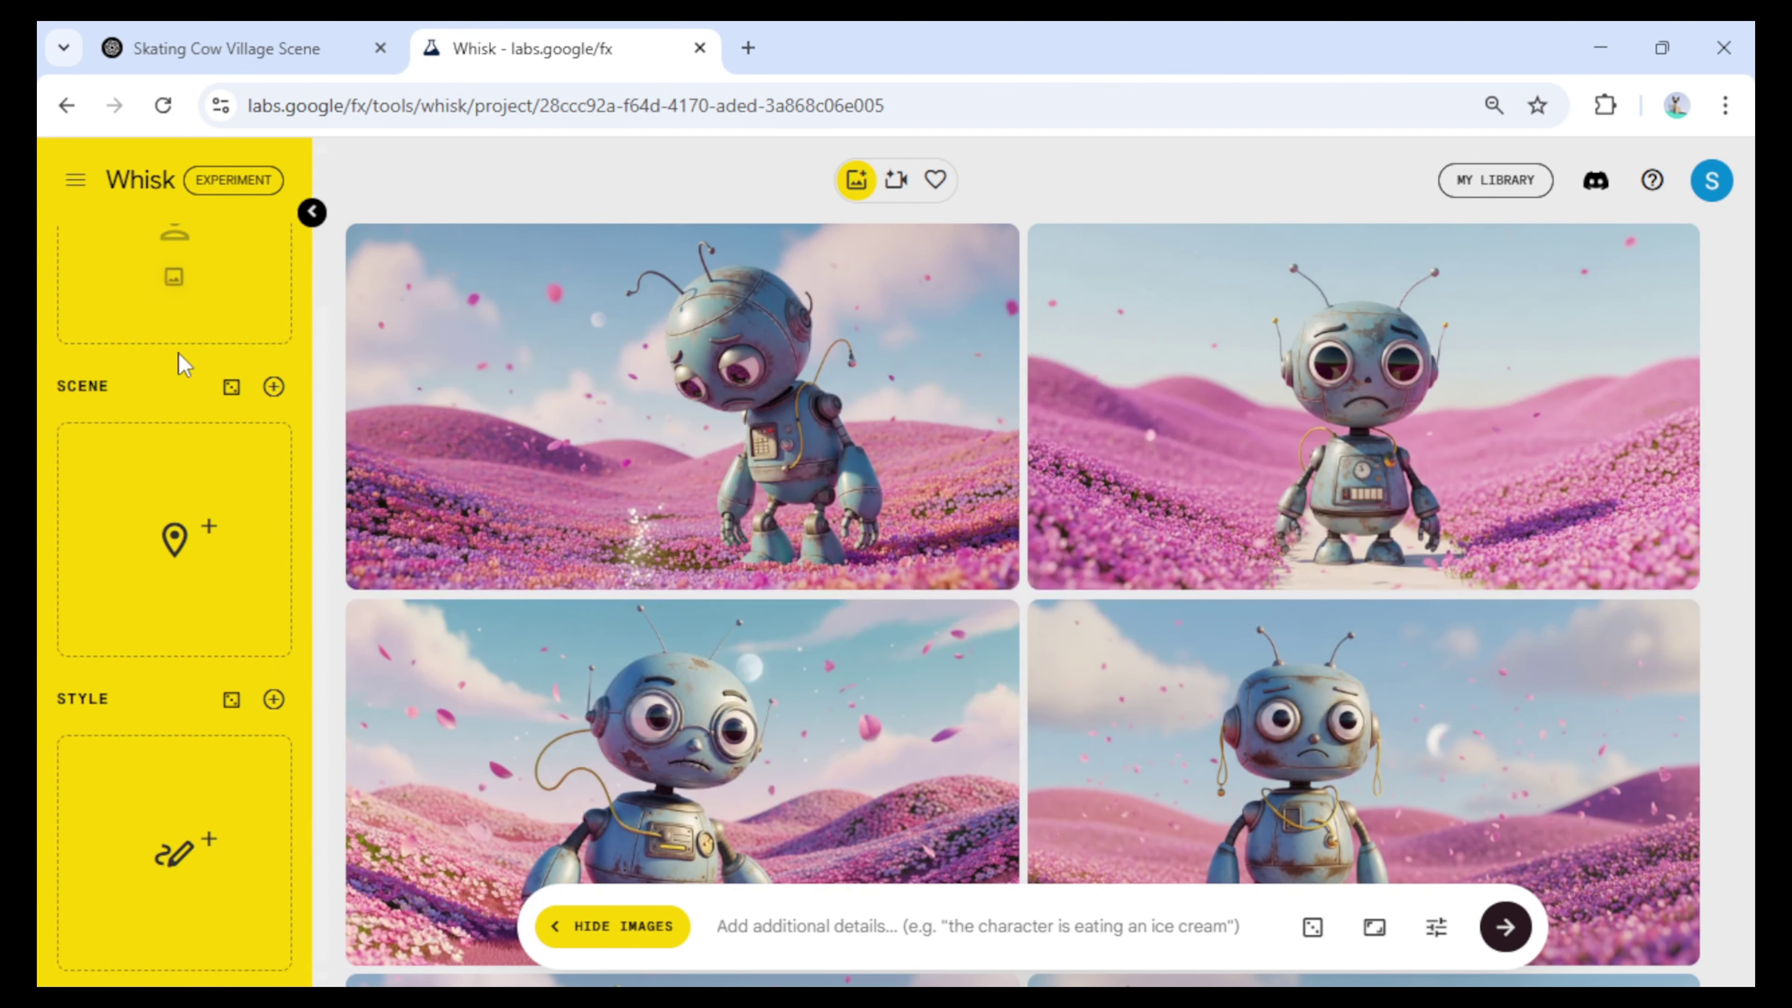
- Generate a cow image from a text prompt as the subject reference
{"action": "scroll", "coordinate": [182, 363], "scroll_direction": "up", "scroll_amount": 3}
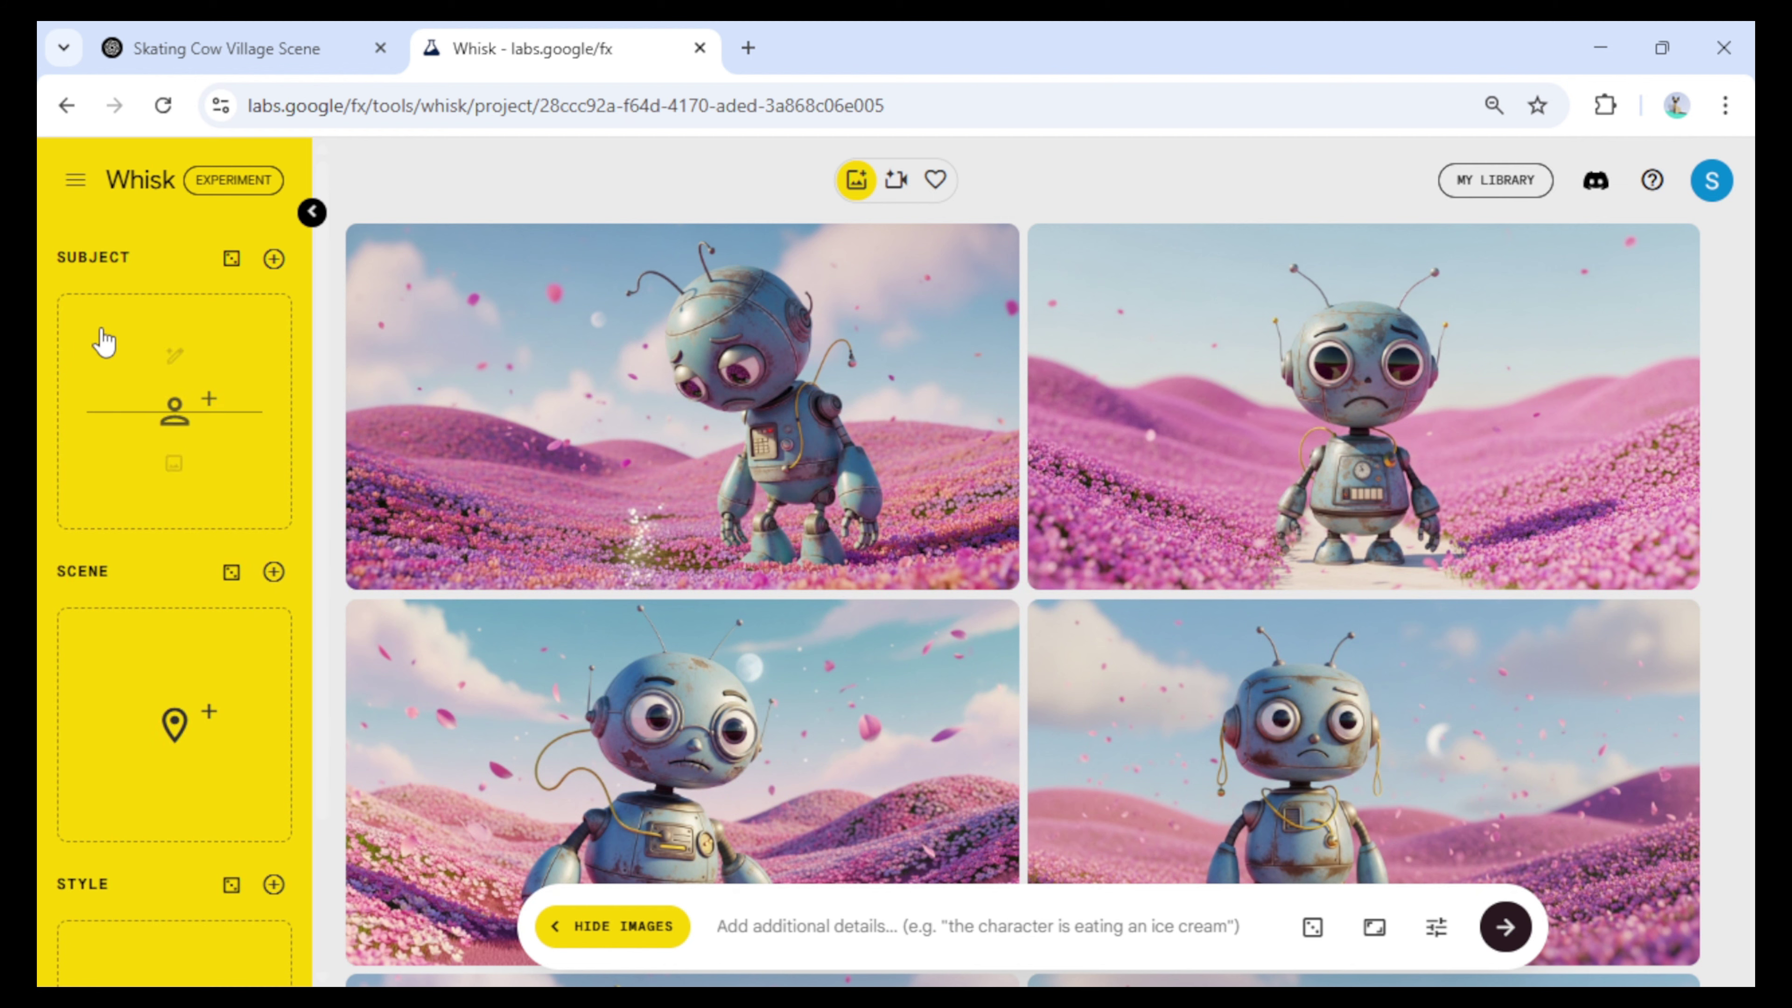
{"action": "left_click", "coordinate": [174, 348]}
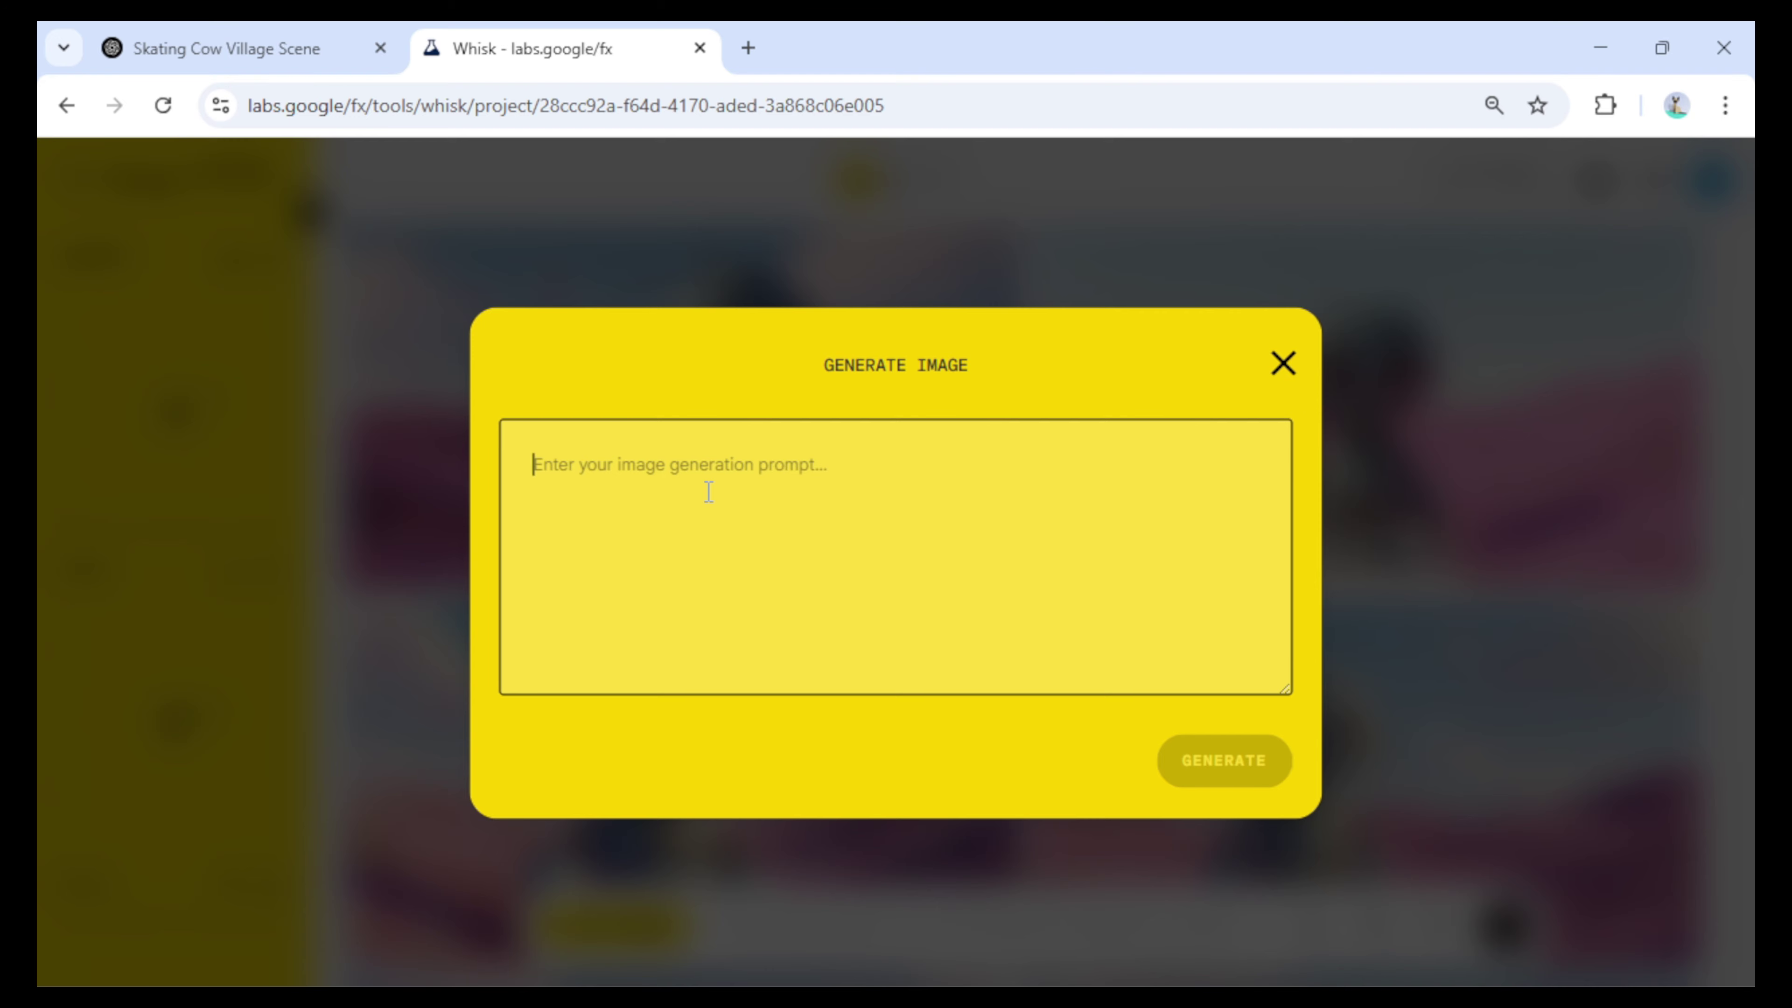
{"action": "type", "text": "q"}
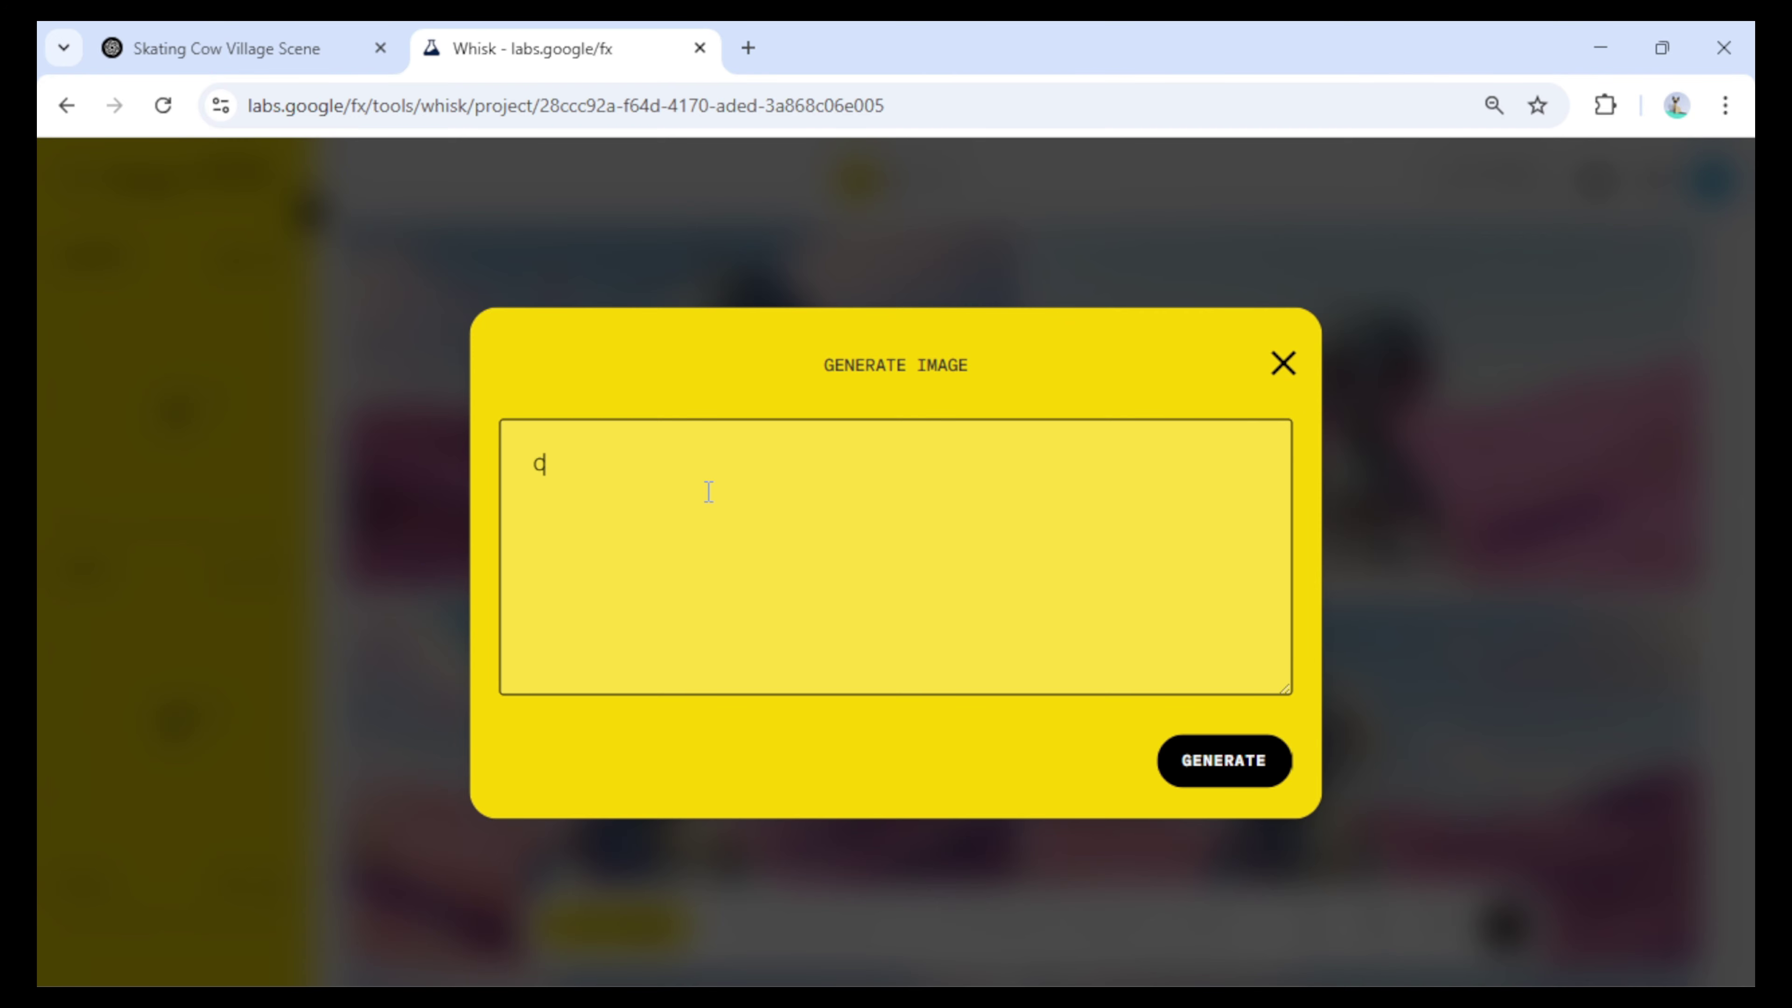
{"action": "left_click", "coordinate": [1236, 766]}
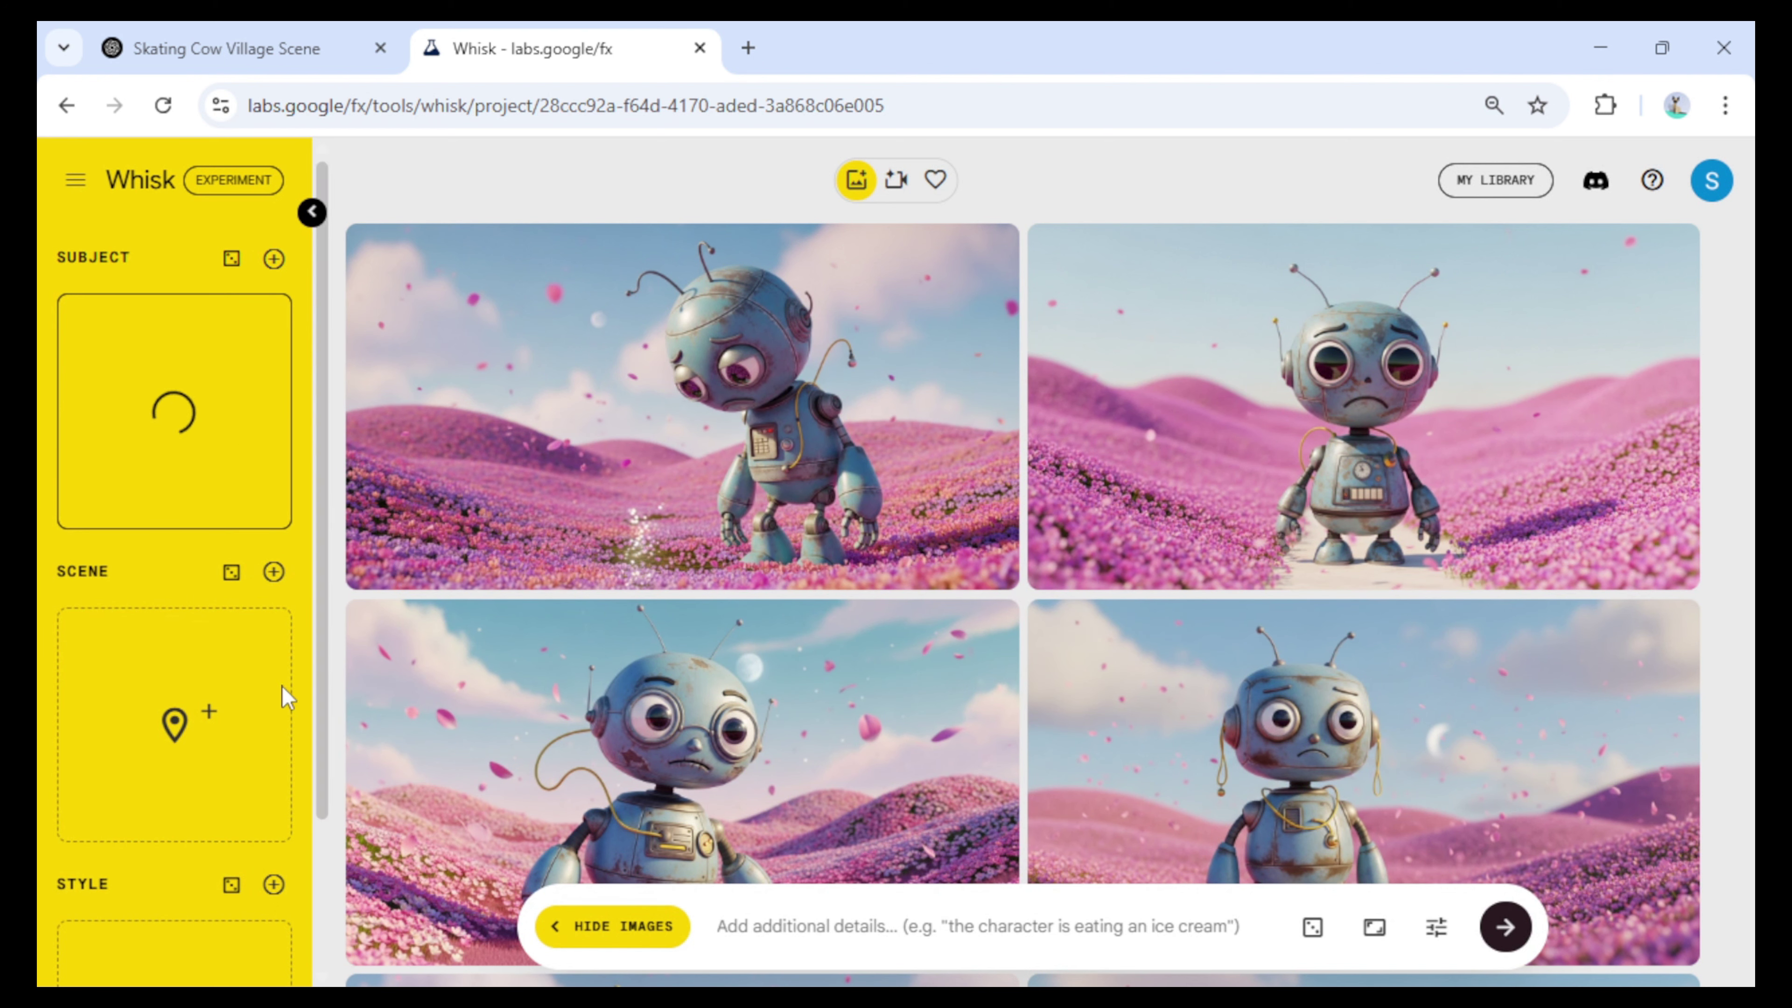
- Generate images of the cow with the additional details "cartoon style, background is snow mountain"
{"action": "mouse_move", "coordinate": [182, 679]}
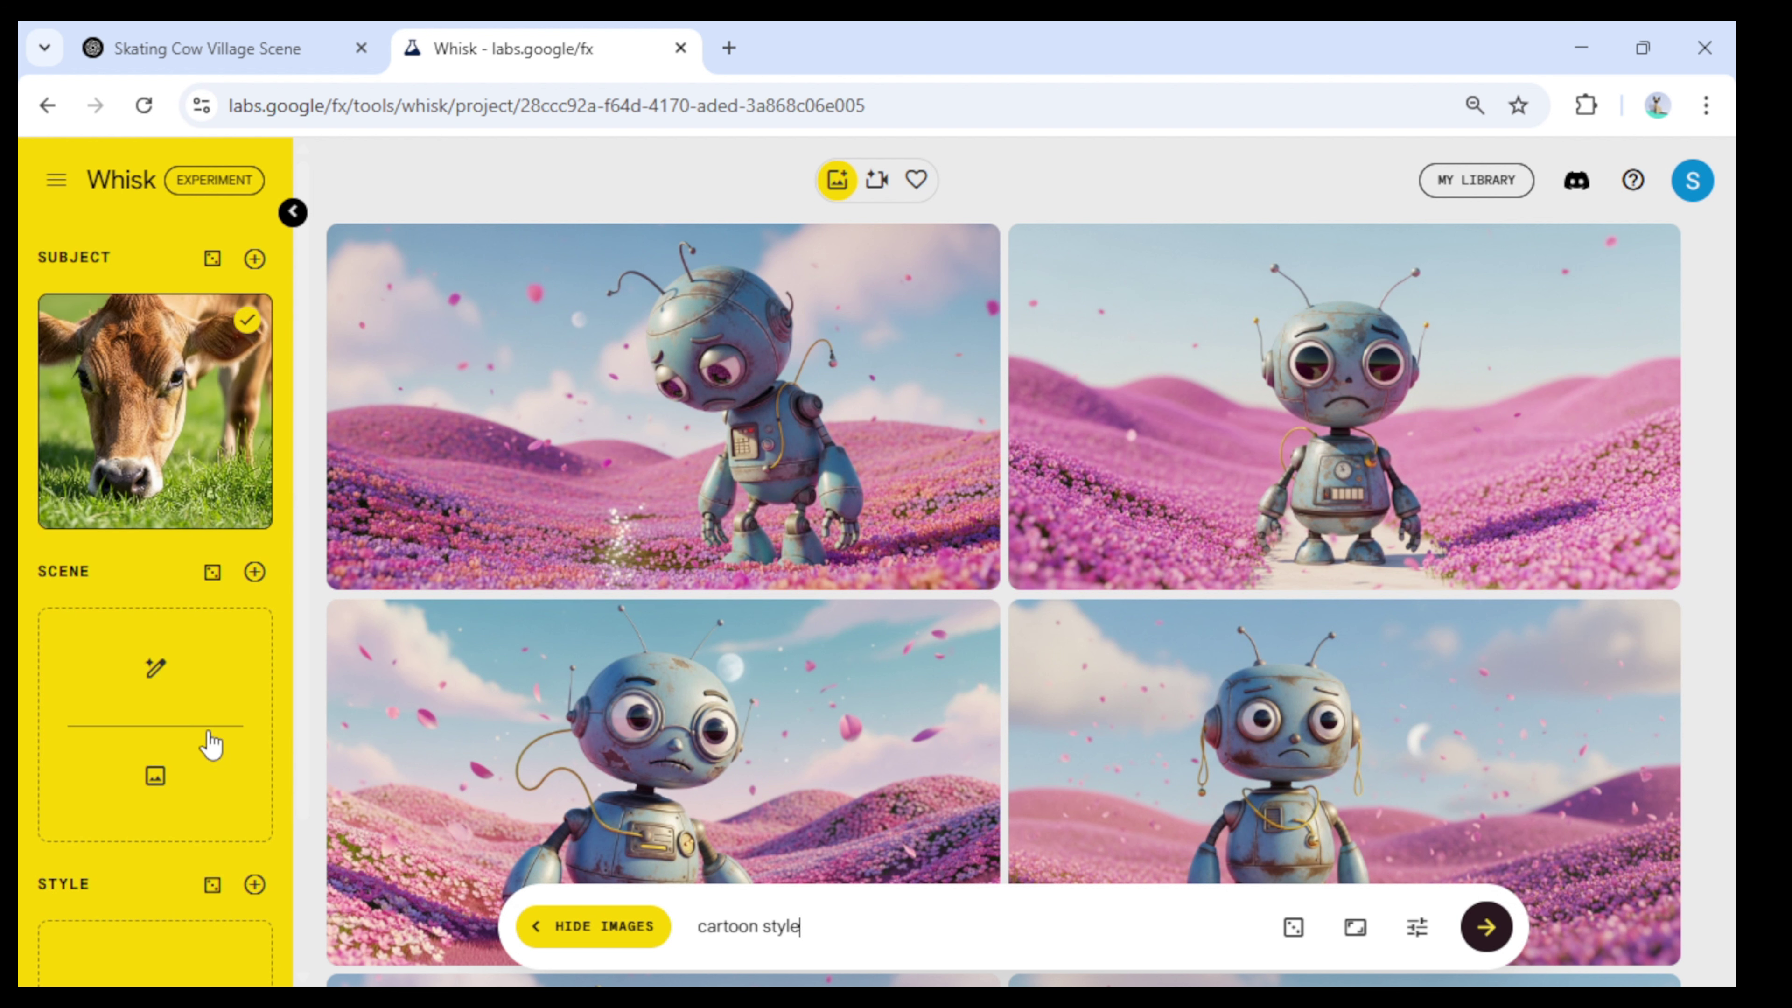
{"action": "scroll", "coordinate": [148, 748], "scroll_direction": "down", "scroll_amount": 3}
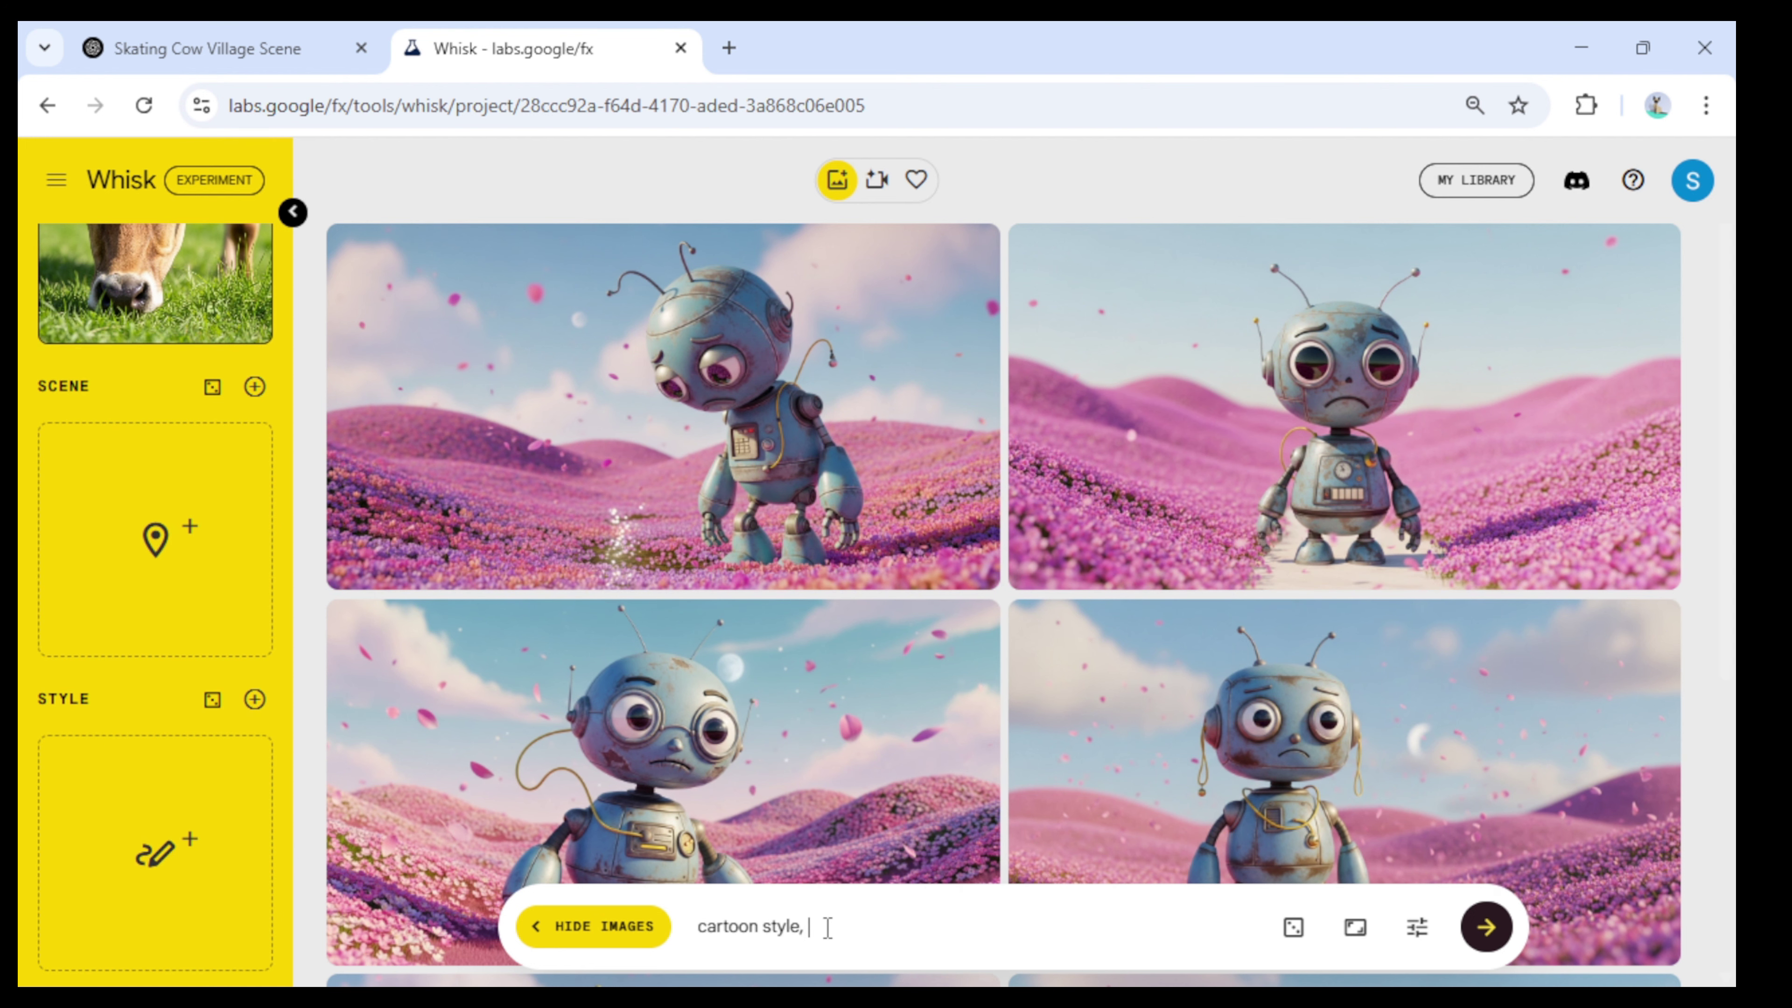
{"action": "type", "text": "background is snow"}
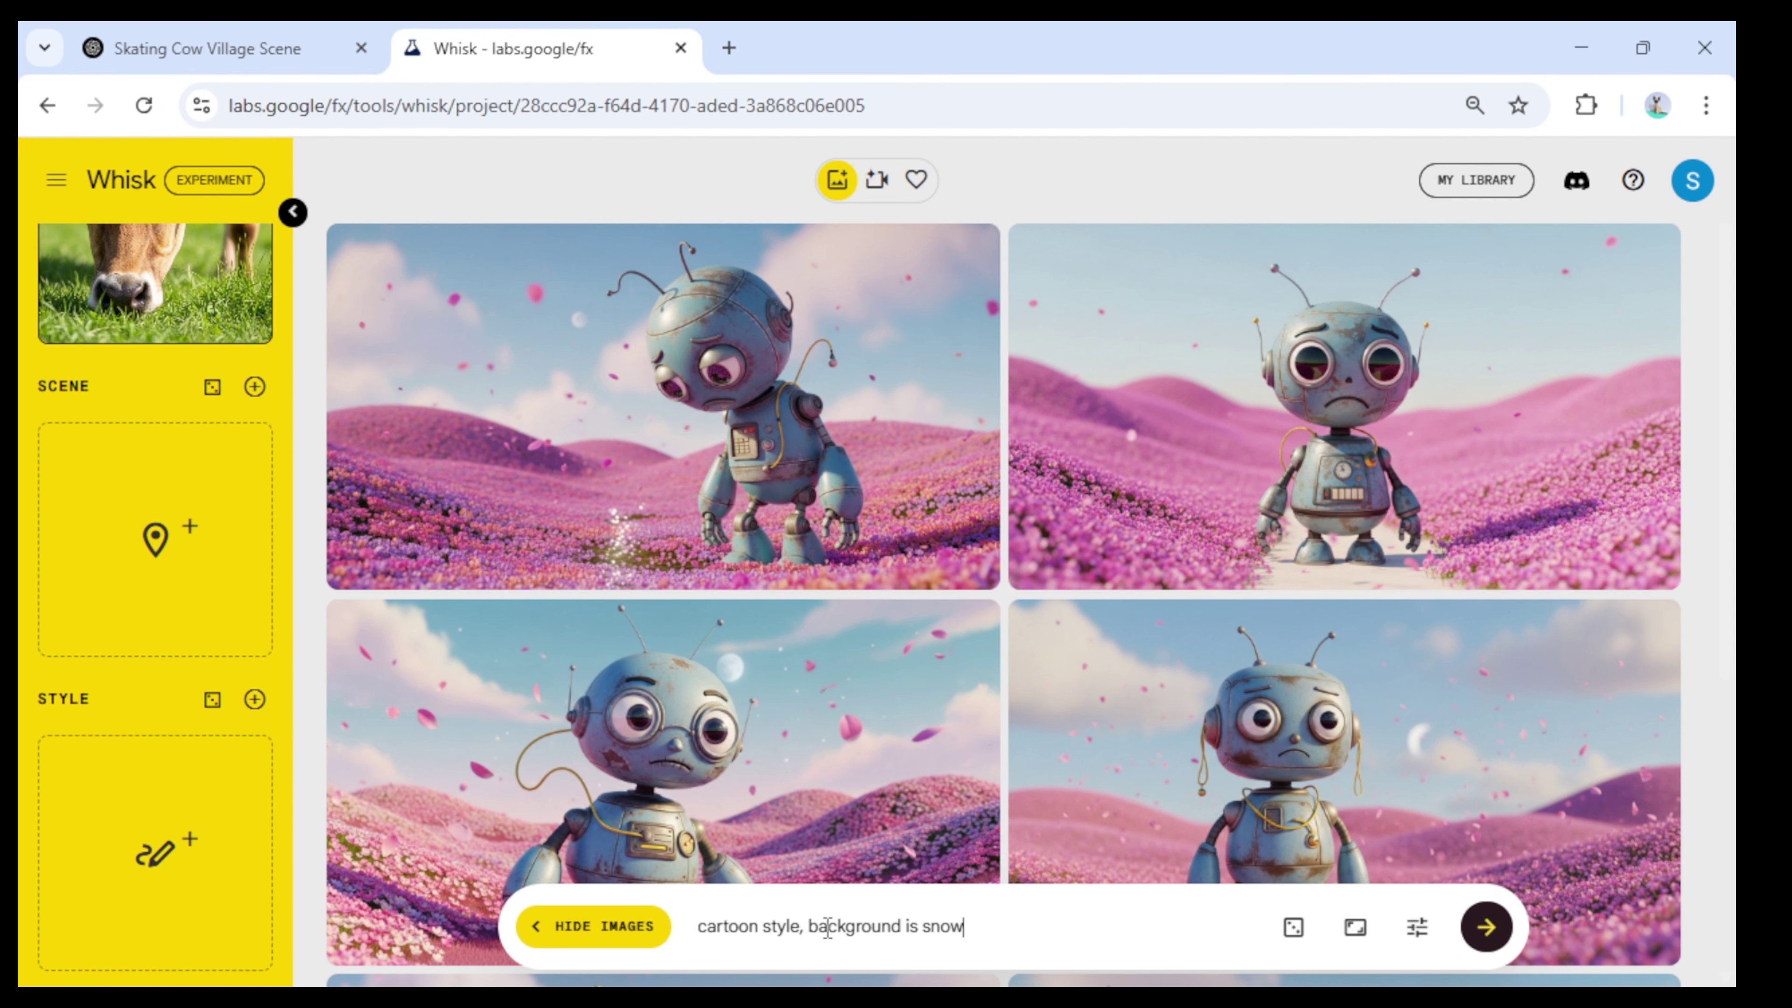
{"action": "type", "text": " mountain"}
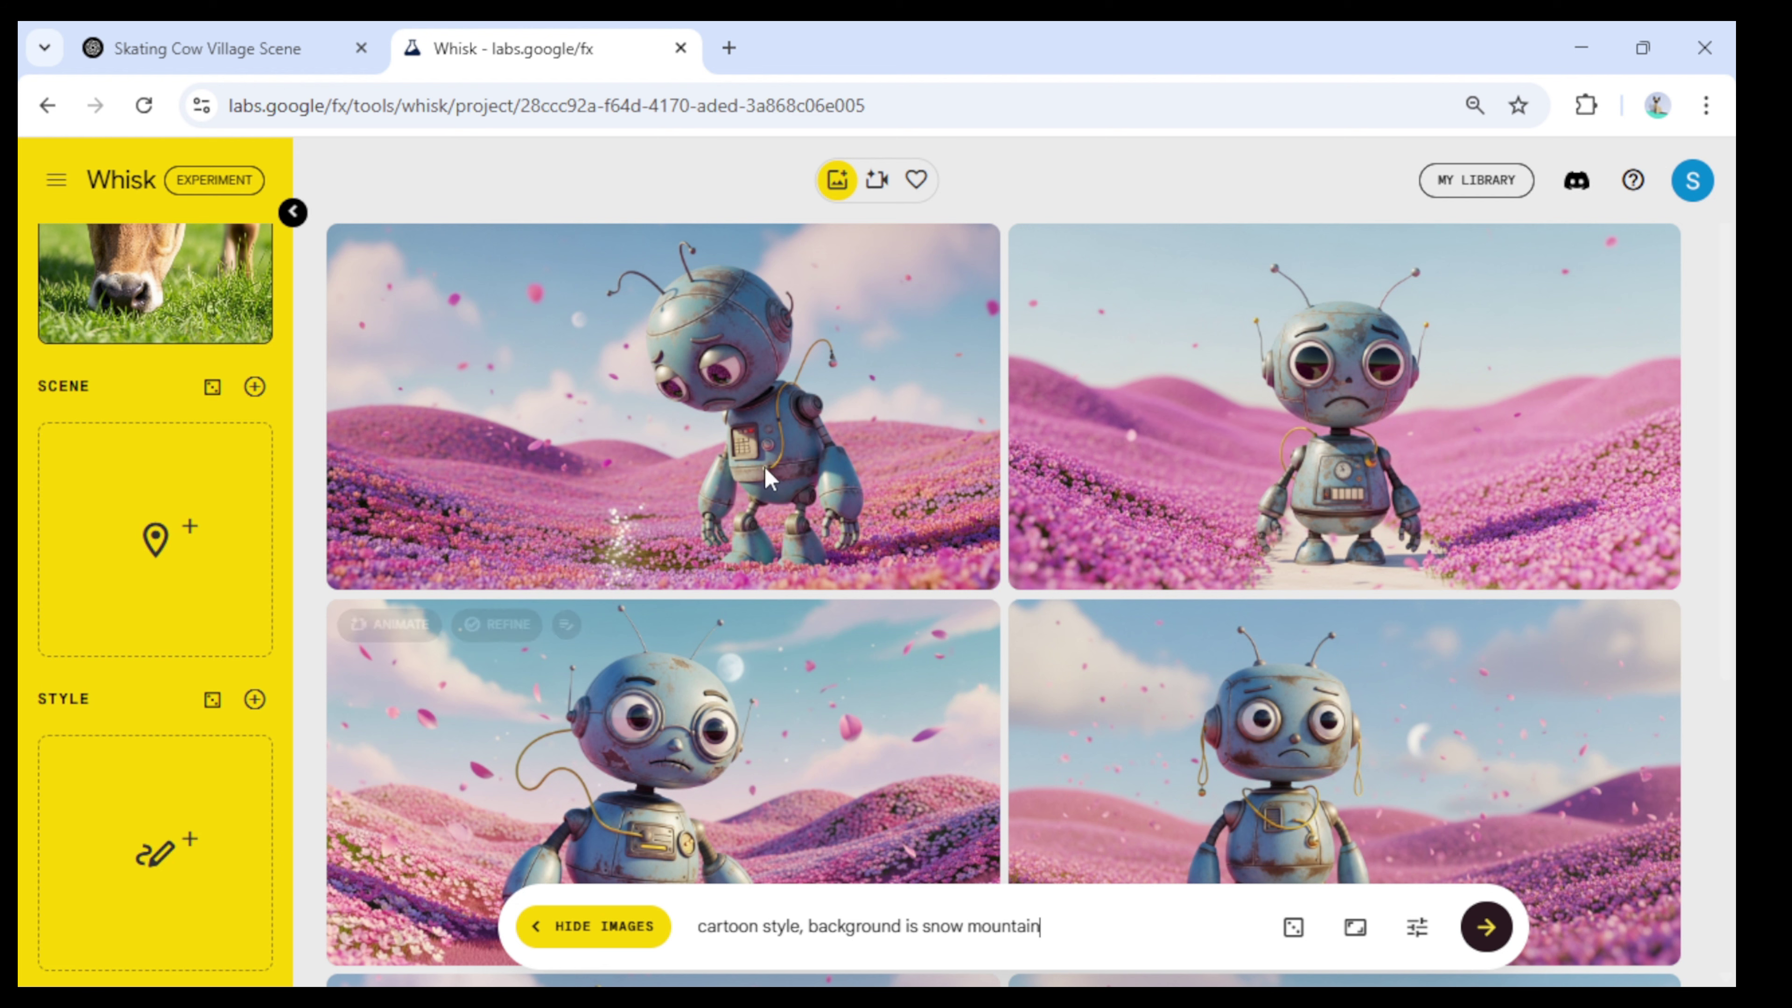
{"action": "mouse_move", "coordinate": [129, 506]}
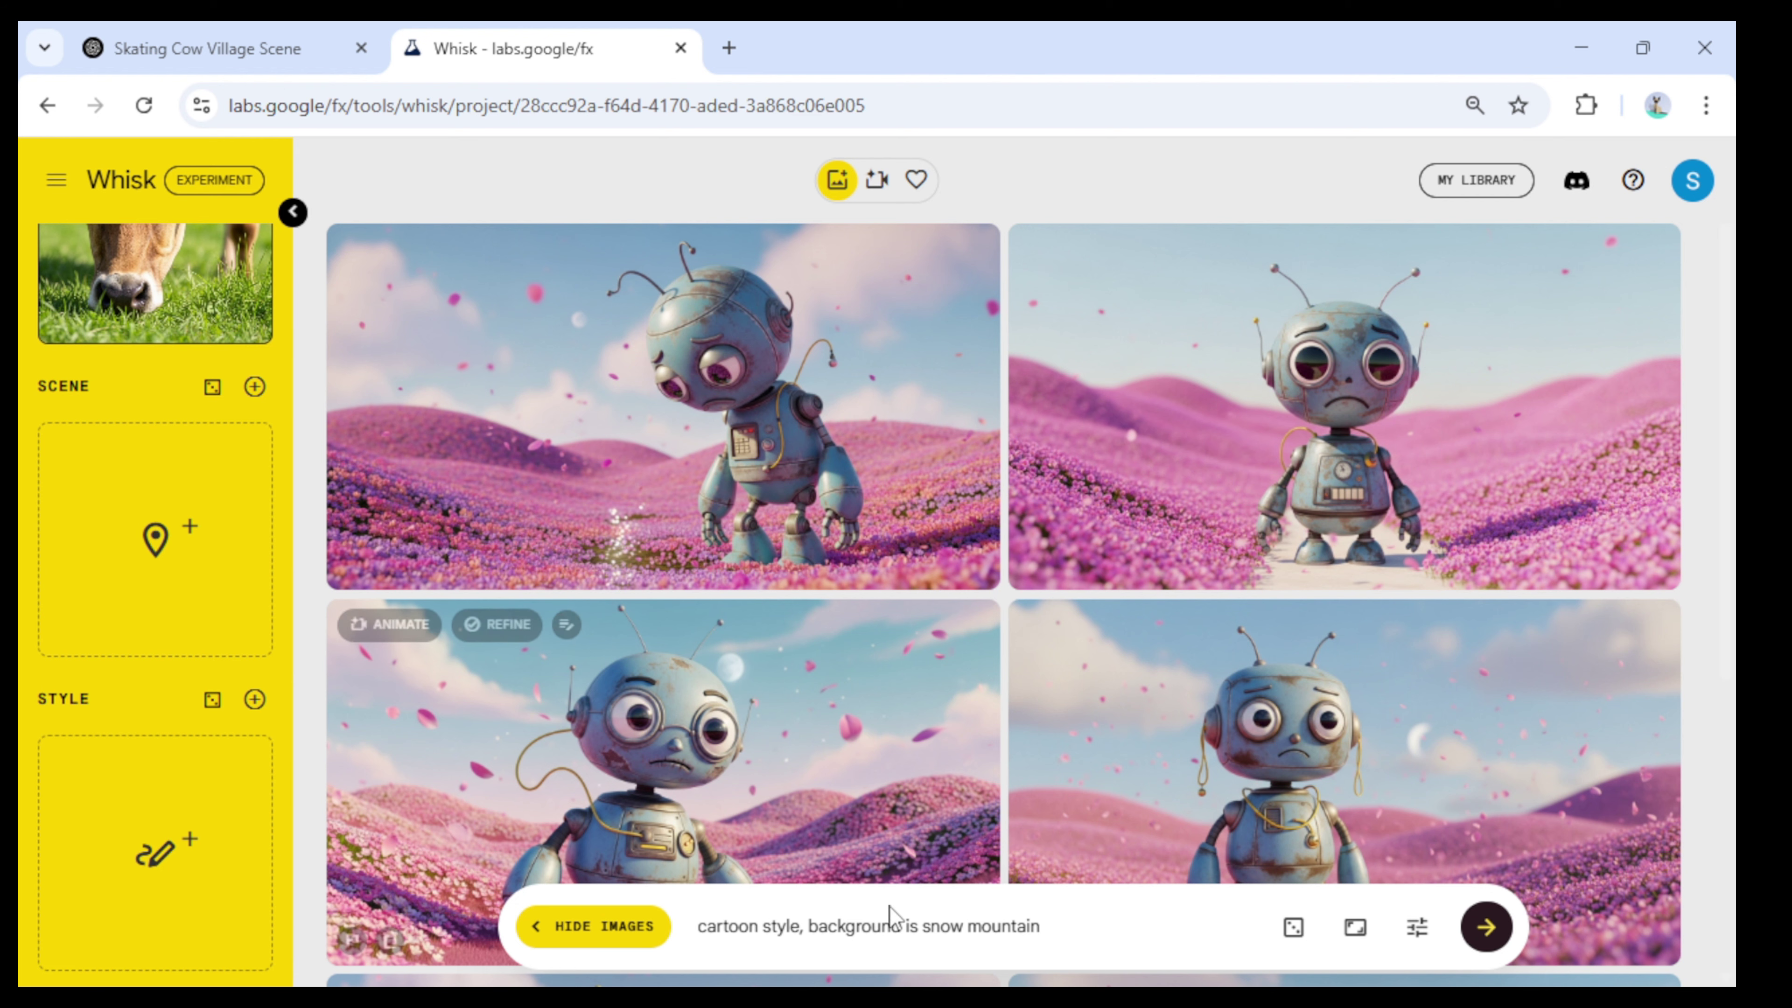
{"action": "mouse_move", "coordinate": [147, 833]}
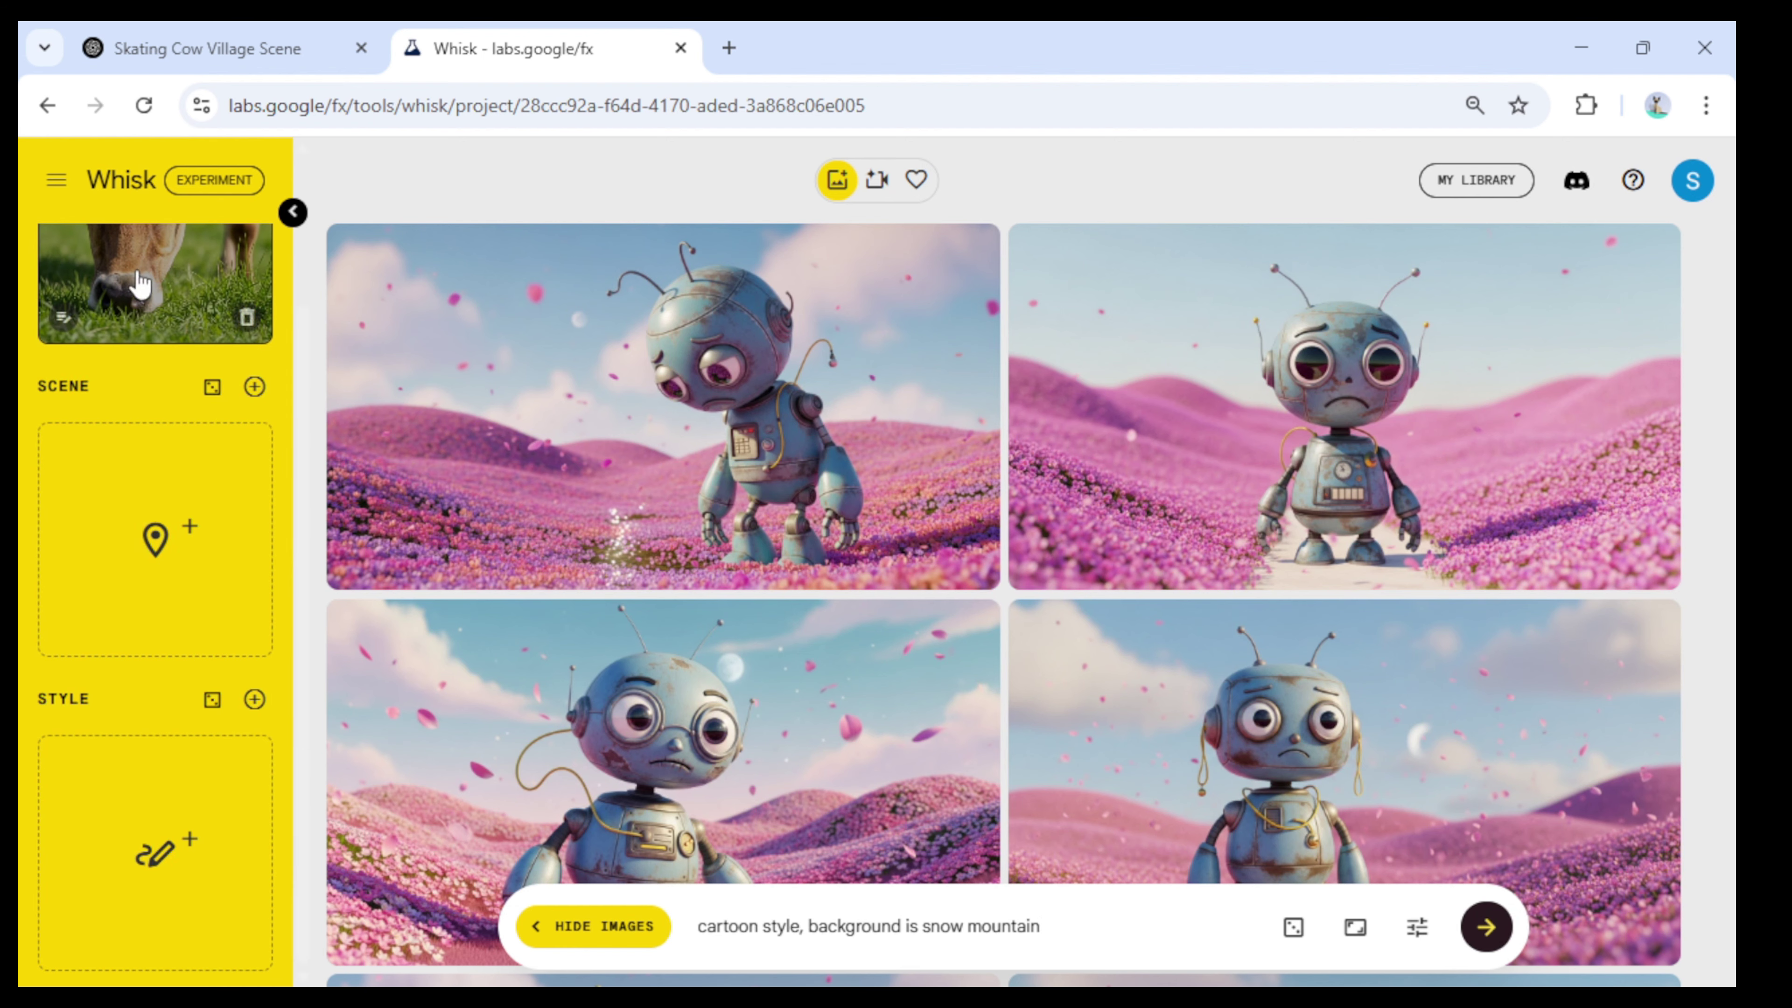
{"action": "left_click", "coordinate": [1487, 931]}
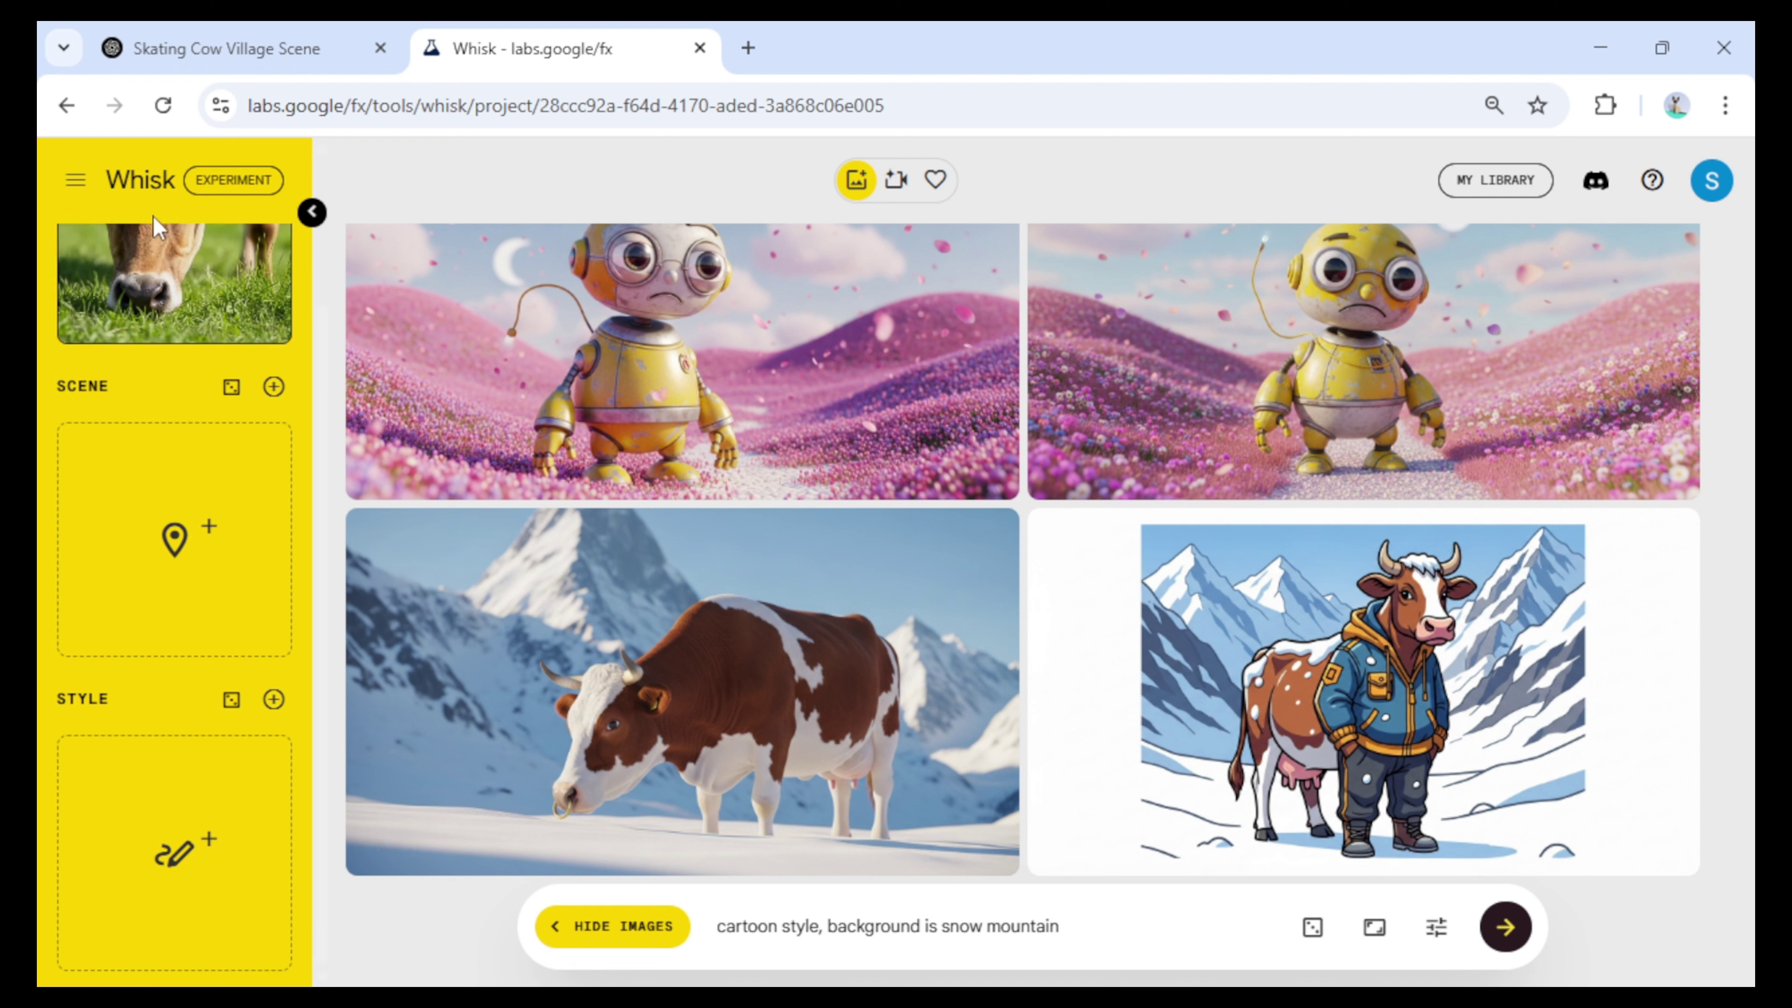
- Replace the cow subject reference with the image Image_fx (2) uploaded from the Downloads folder
{"action": "scroll", "coordinate": [154, 308], "scroll_direction": "up", "scroll_amount": 3}
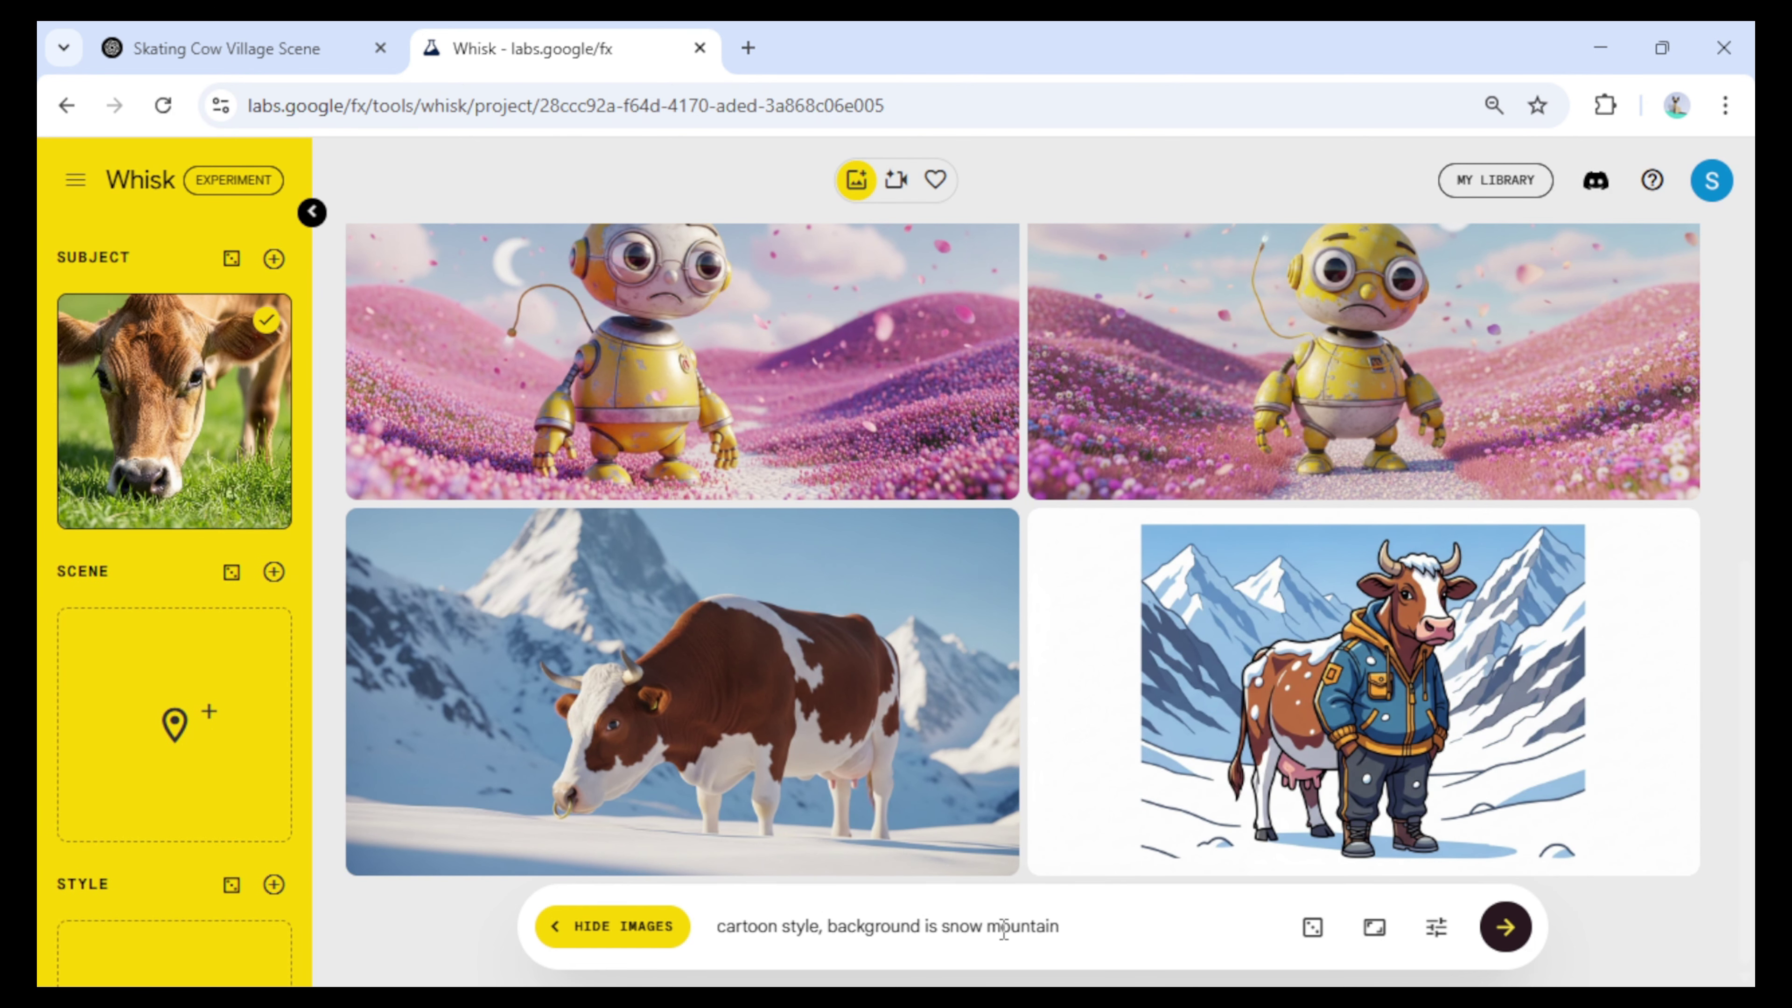
{"action": "mouse_move", "coordinate": [804, 670]}
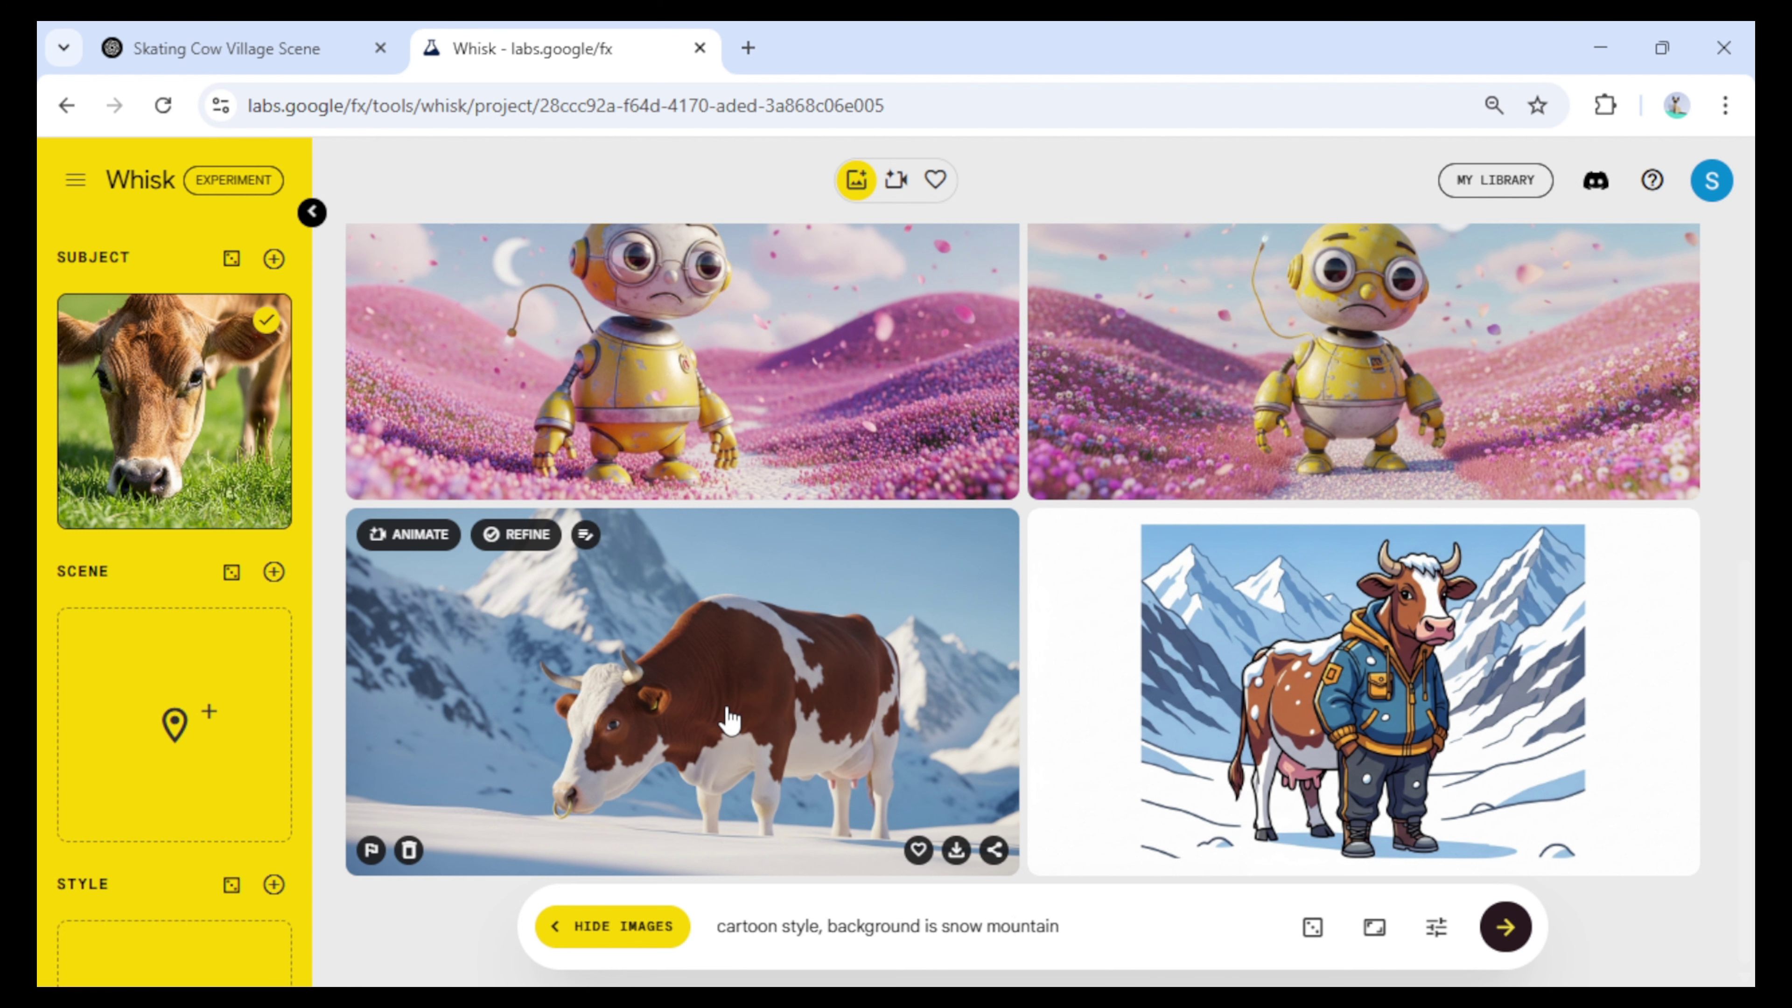
{"action": "mouse_move", "coordinate": [1220, 731]}
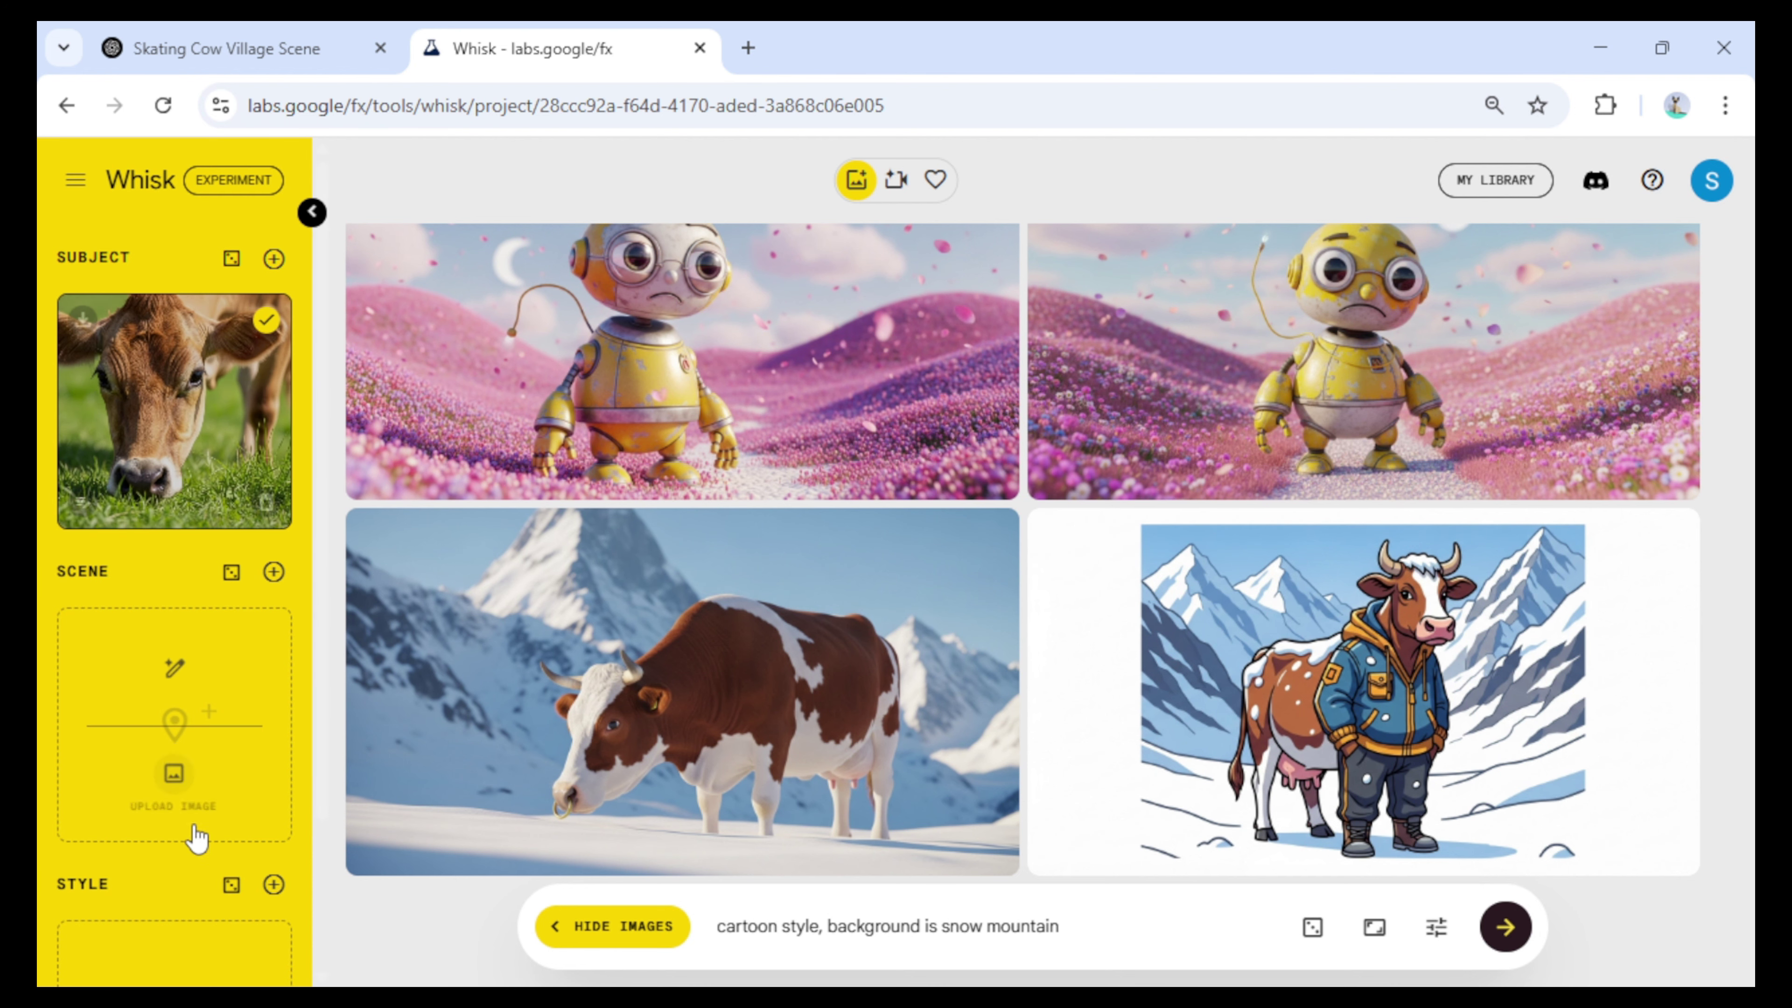
{"action": "mouse_move", "coordinate": [197, 311]}
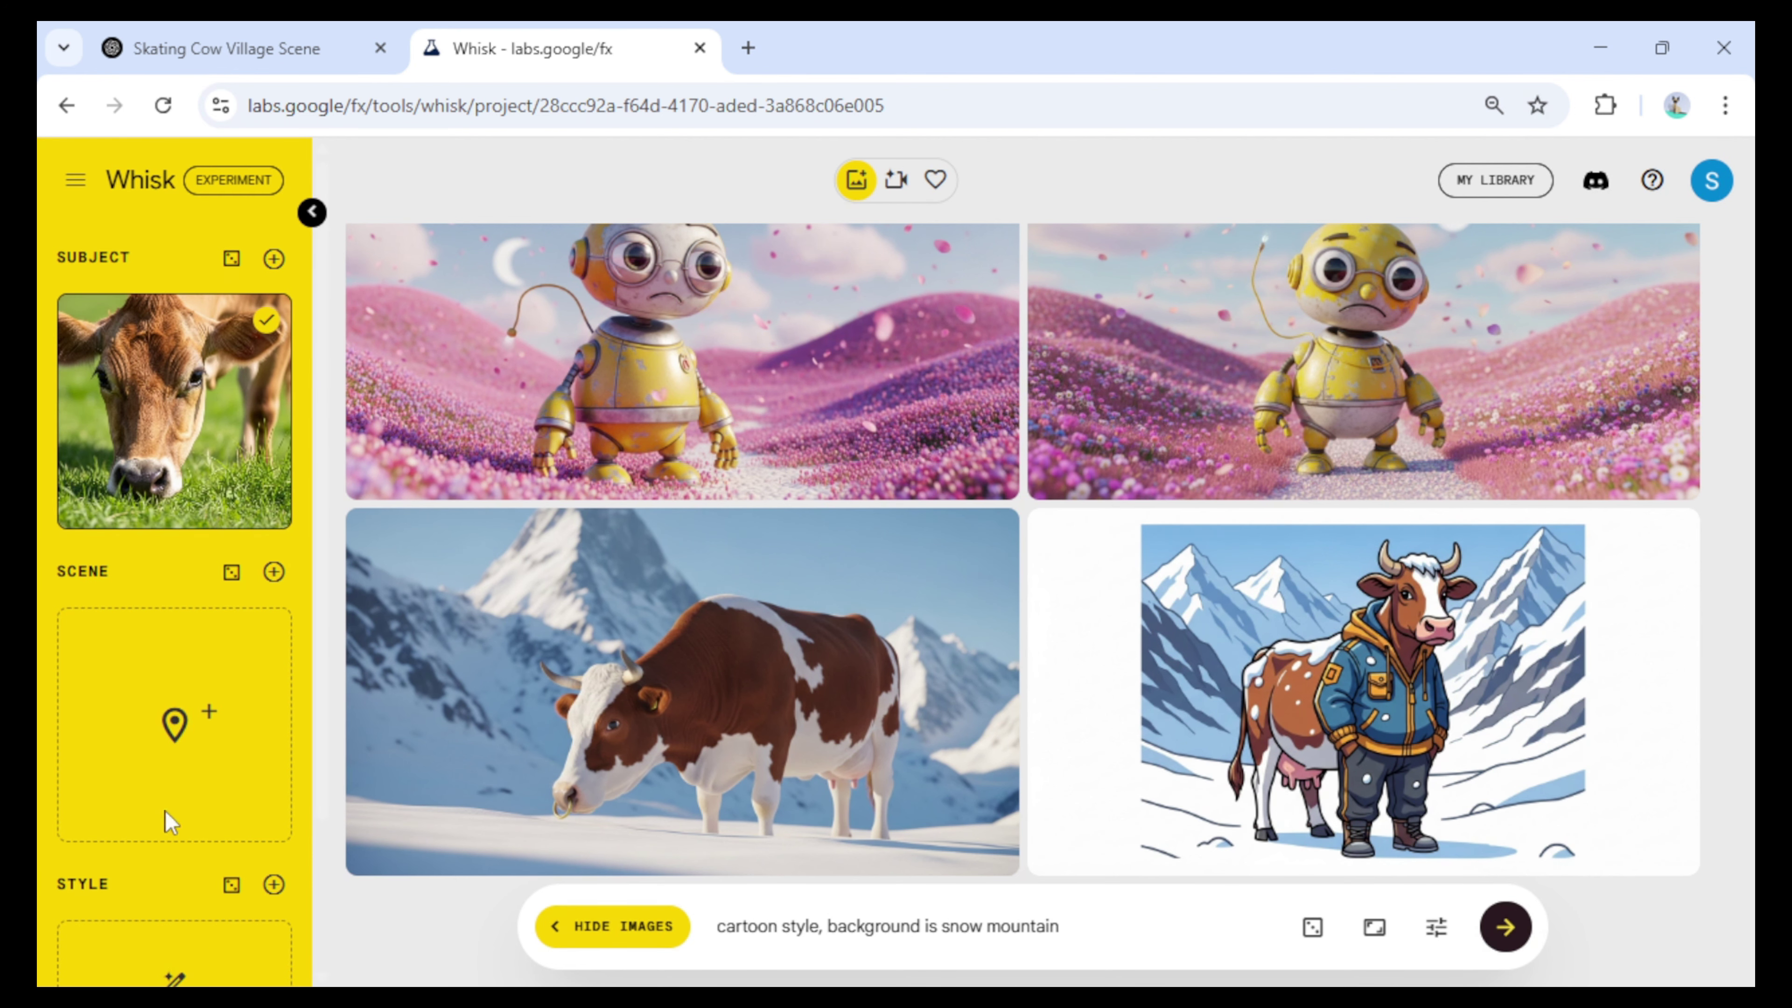
{"action": "mouse_move", "coordinate": [1410, 758]}
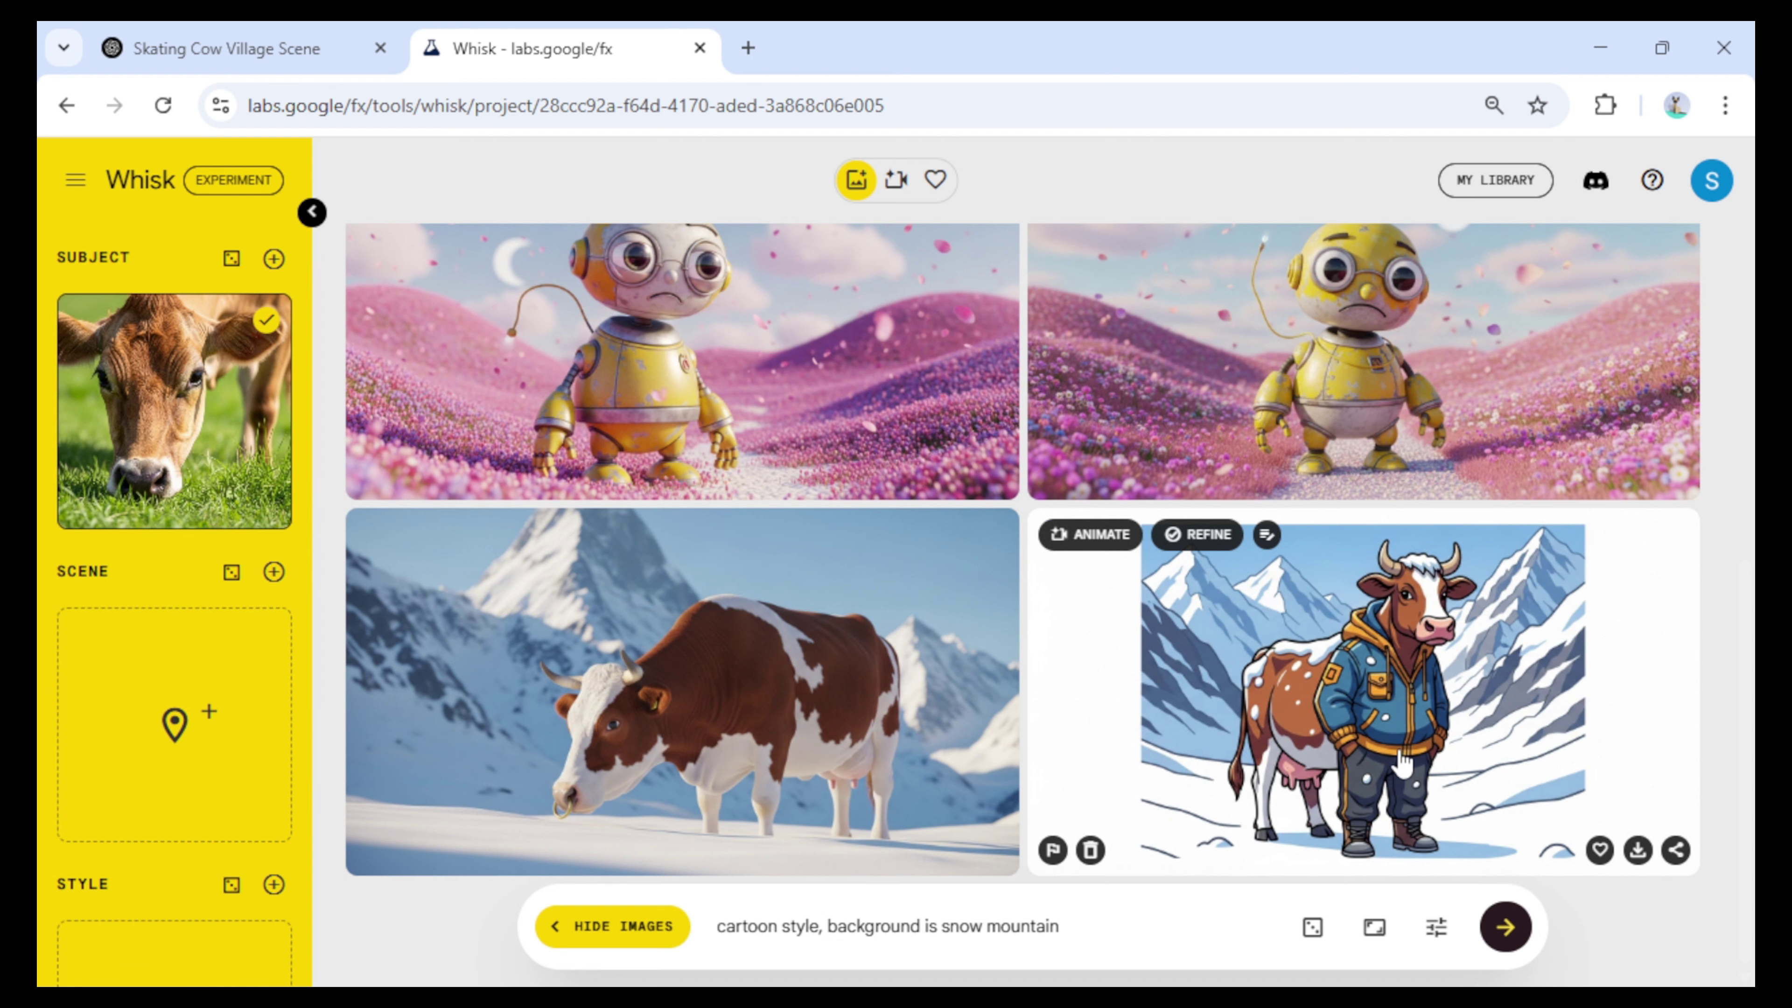
{"action": "mouse_move", "coordinate": [268, 353]}
{"action": "left_click", "coordinate": [266, 322]}
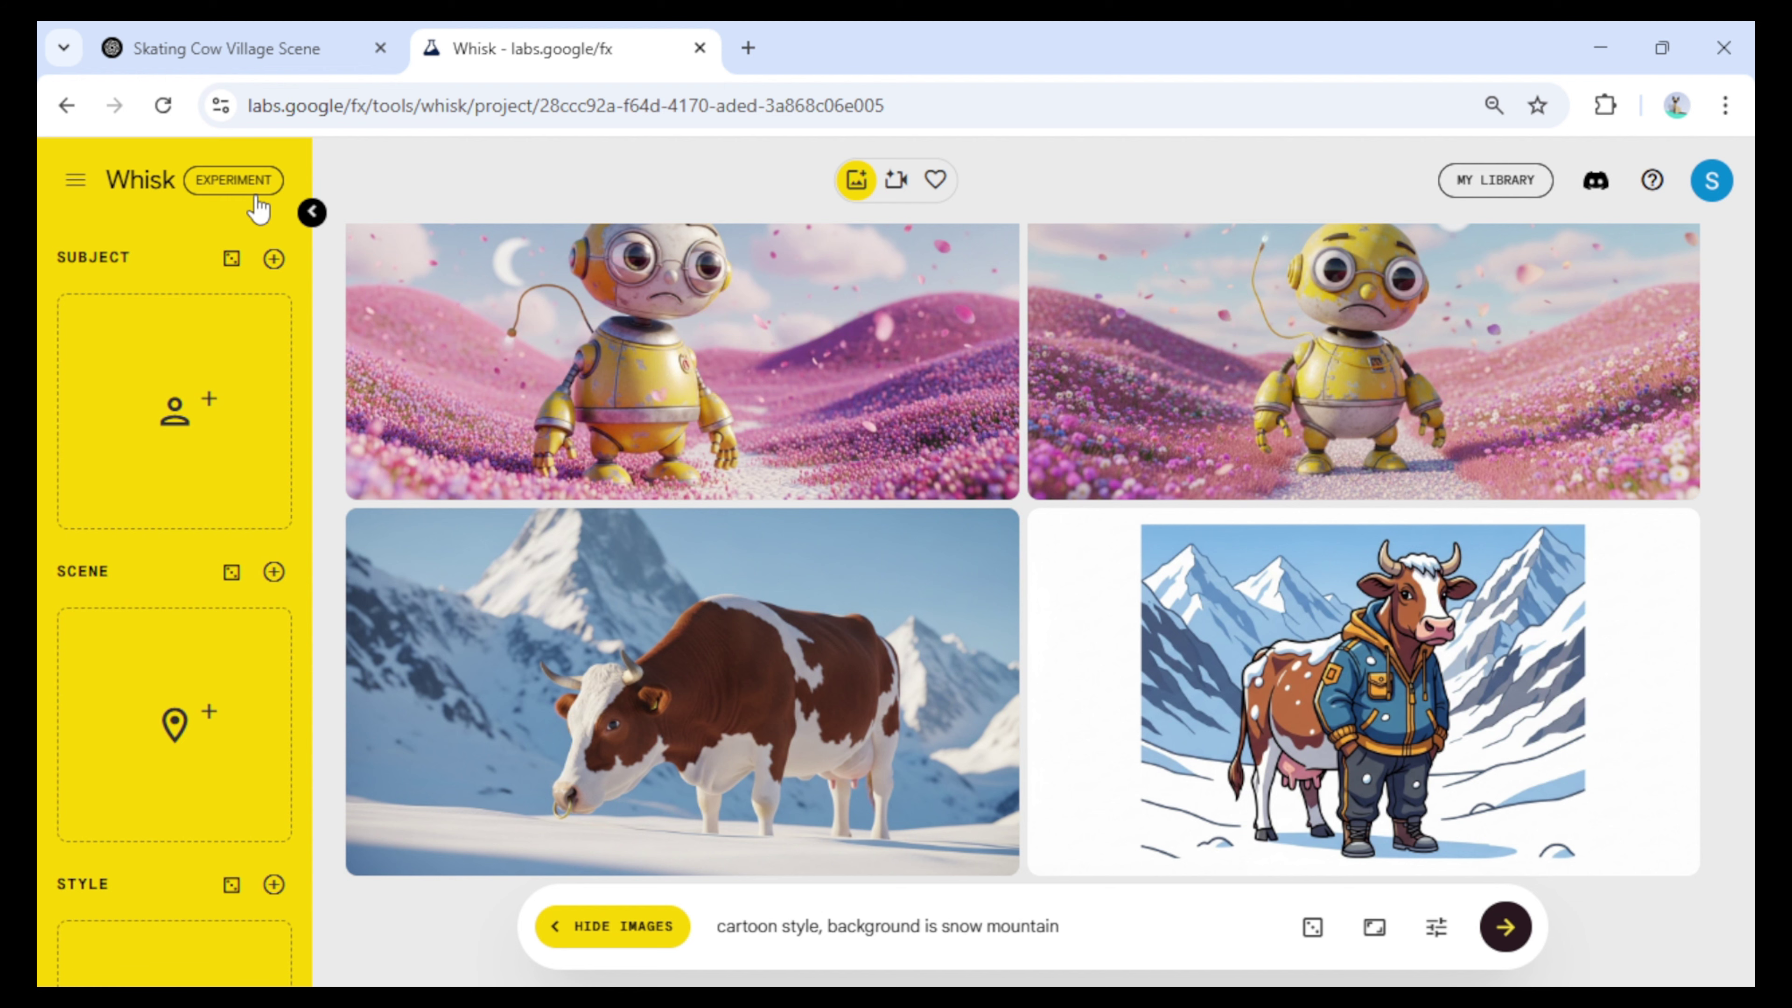
{"action": "mouse_move", "coordinate": [220, 460]}
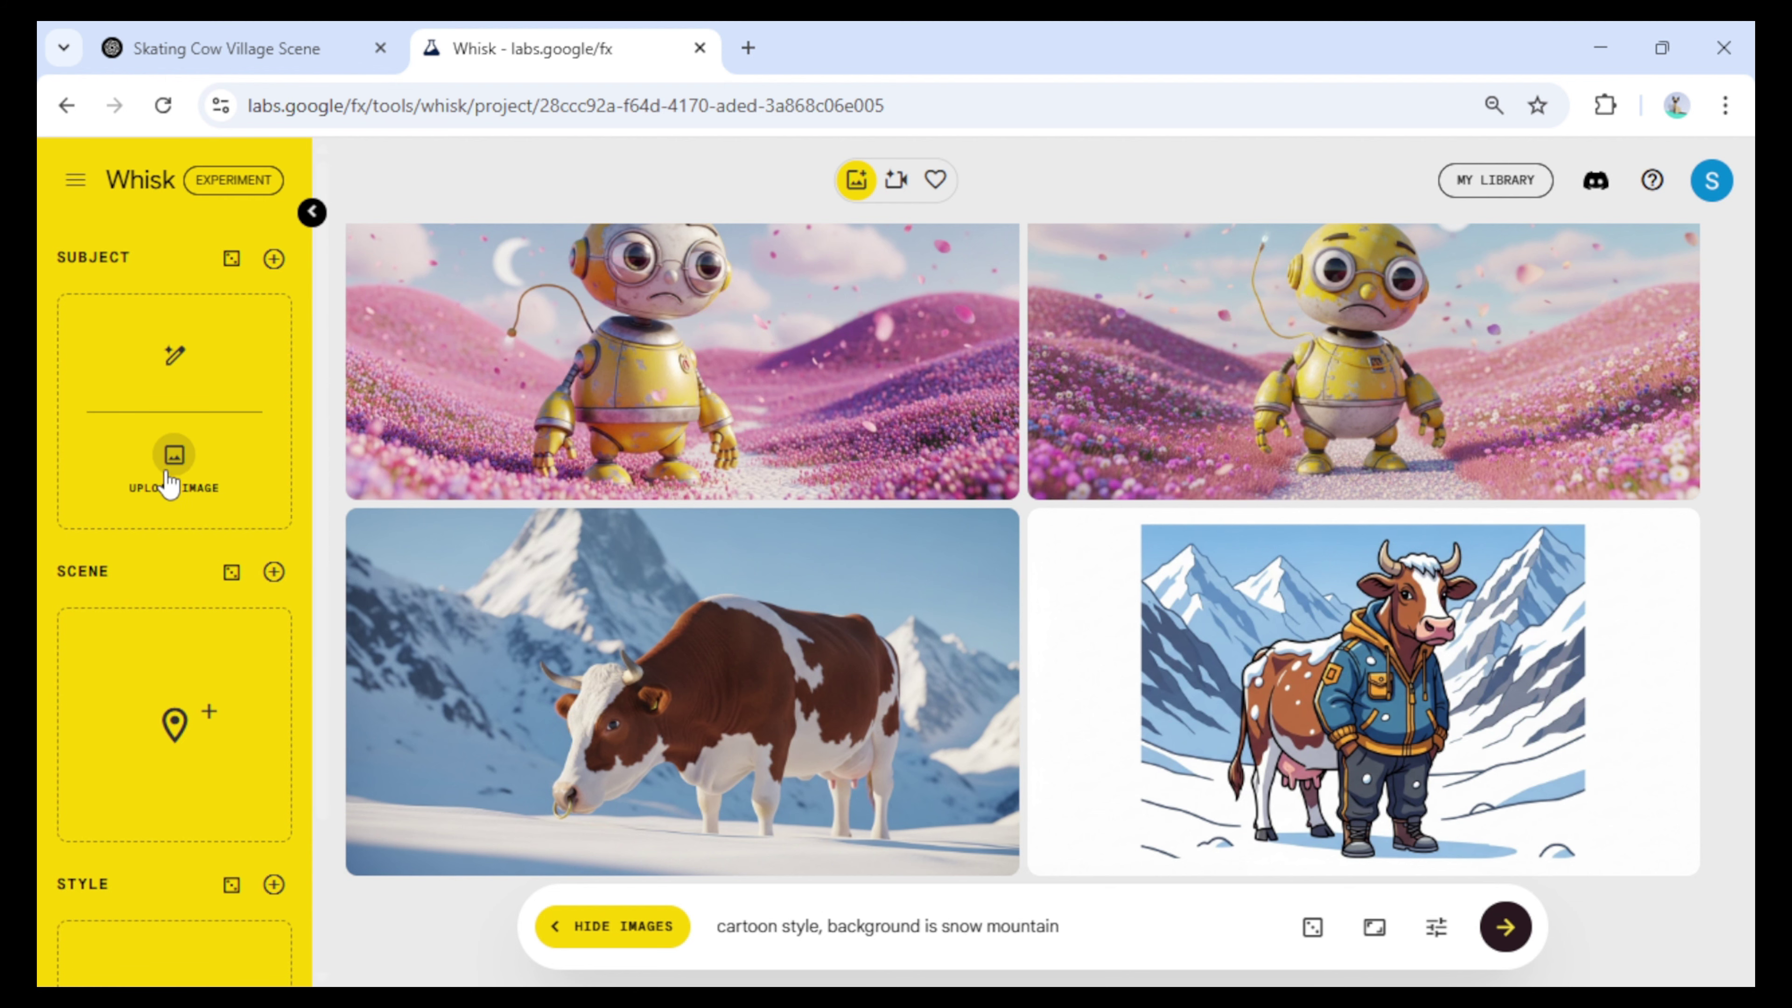
{"action": "left_click", "coordinate": [178, 459]}
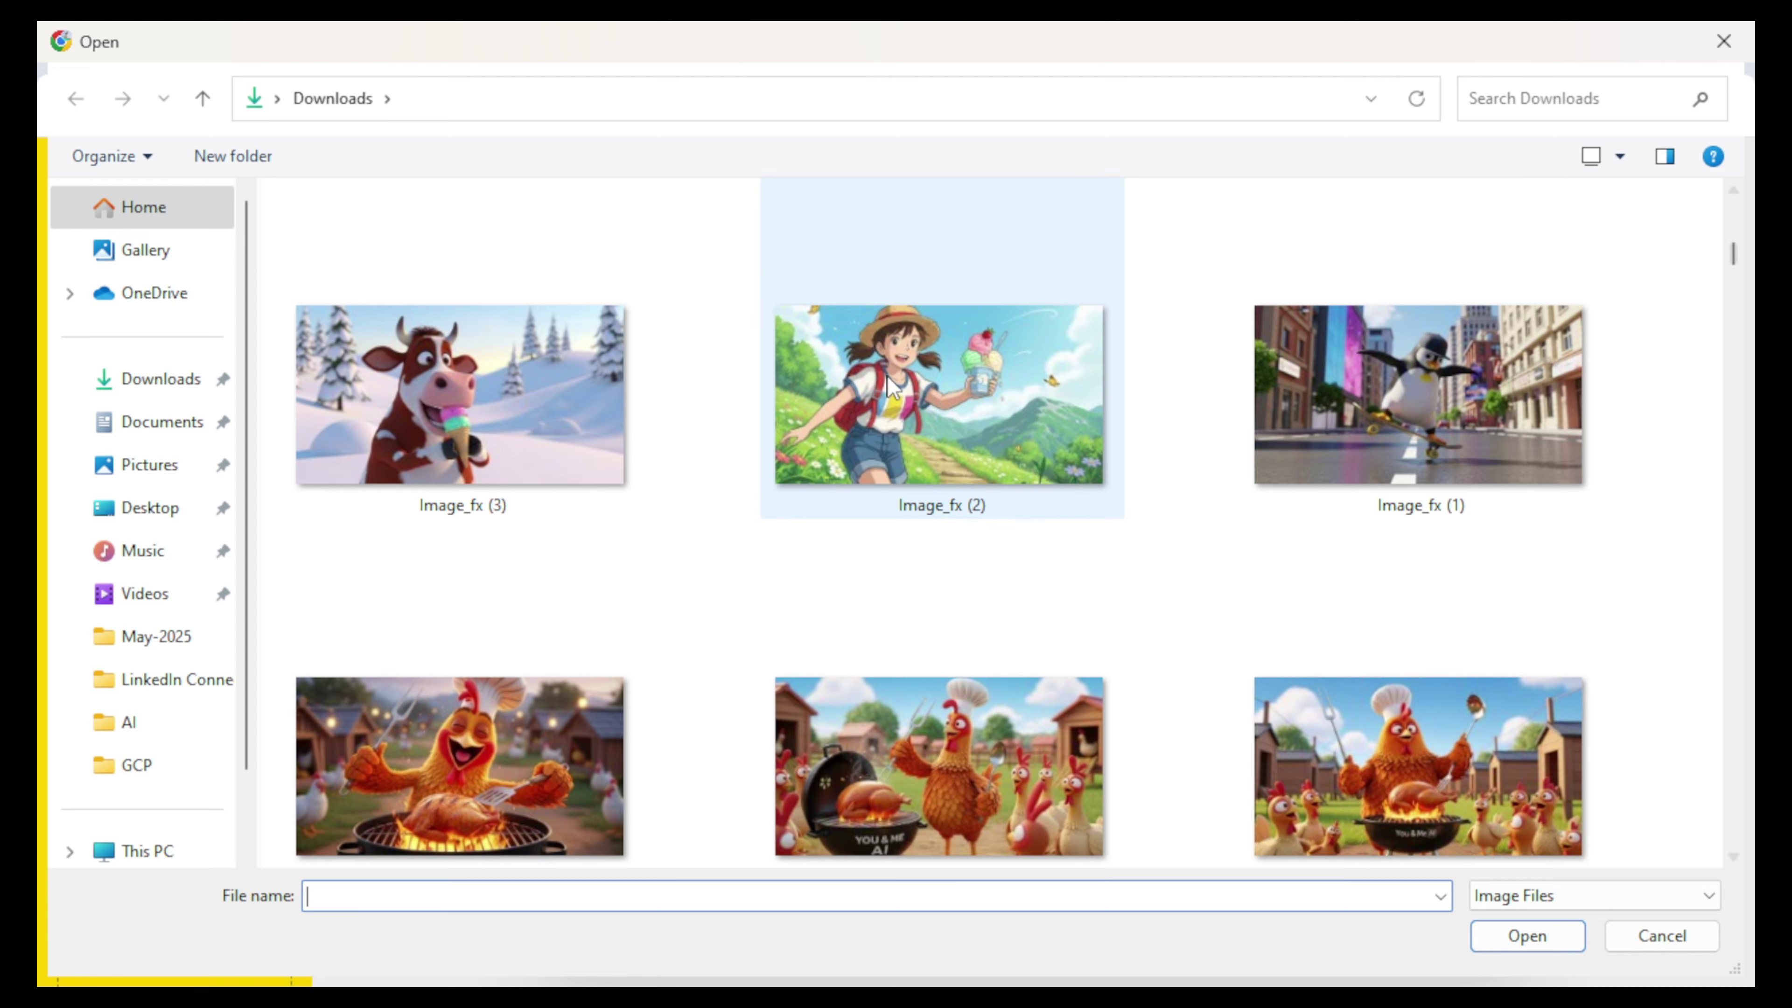
{"action": "left_click", "coordinate": [931, 379]}
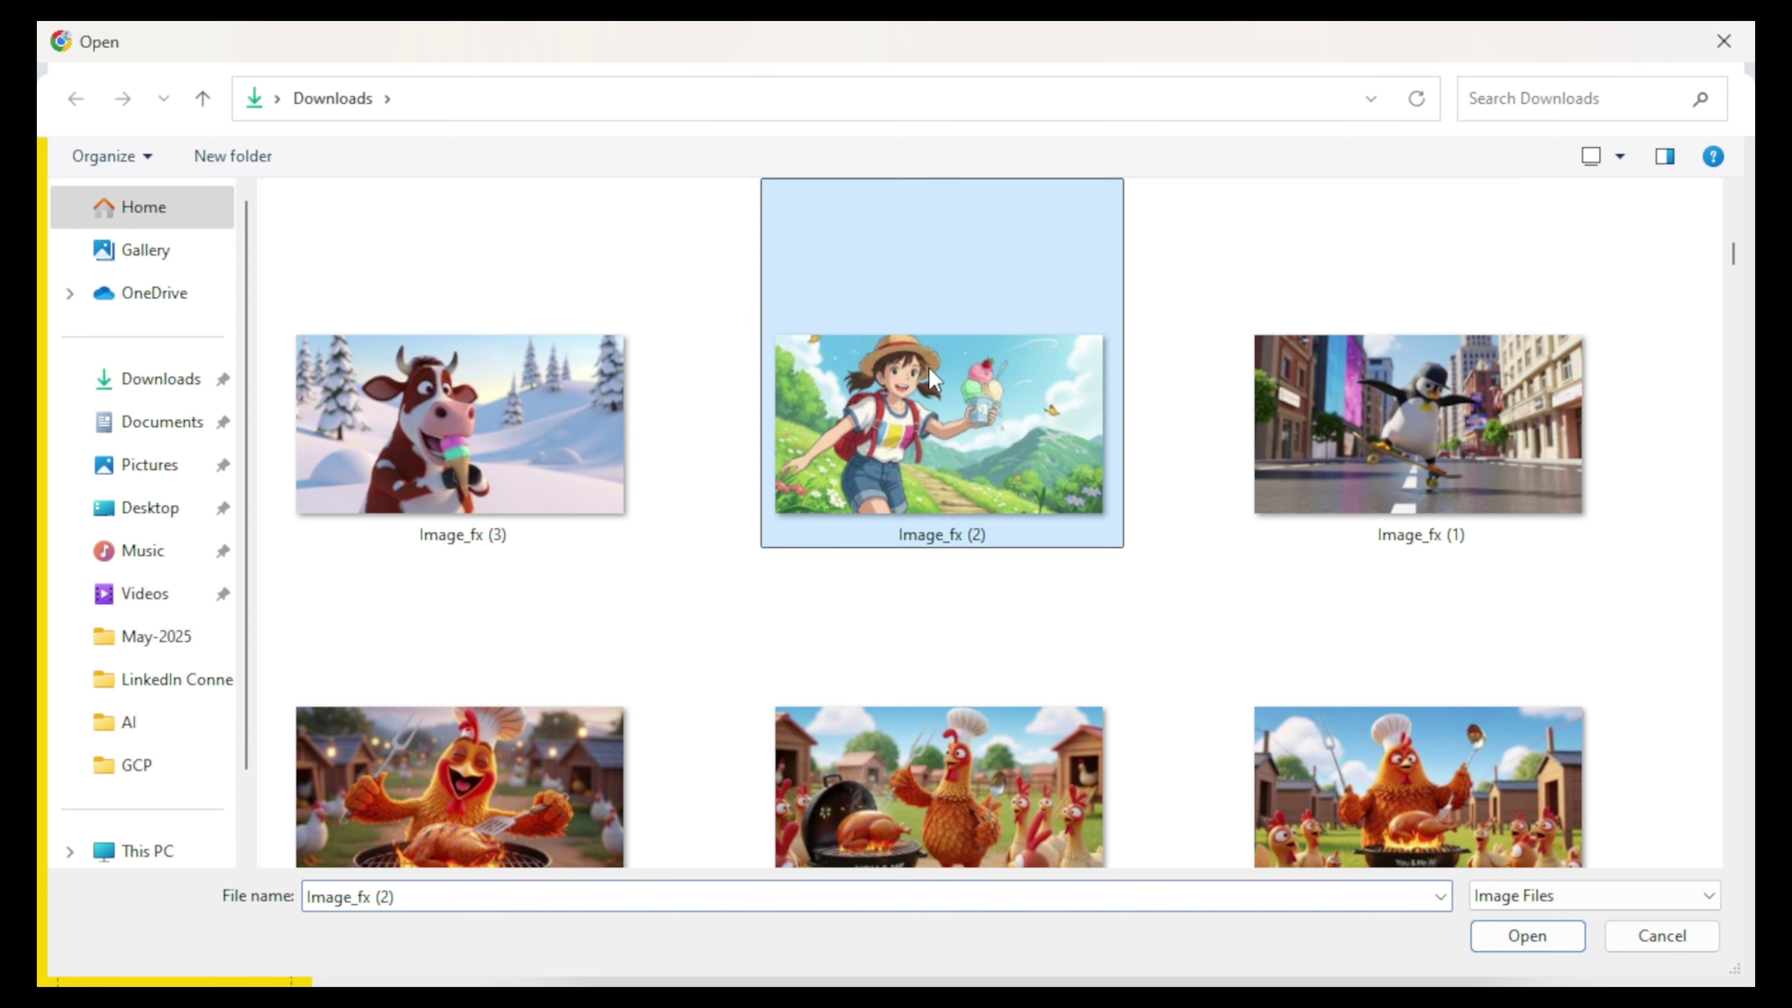
{"action": "left_click", "coordinate": [1515, 941]}
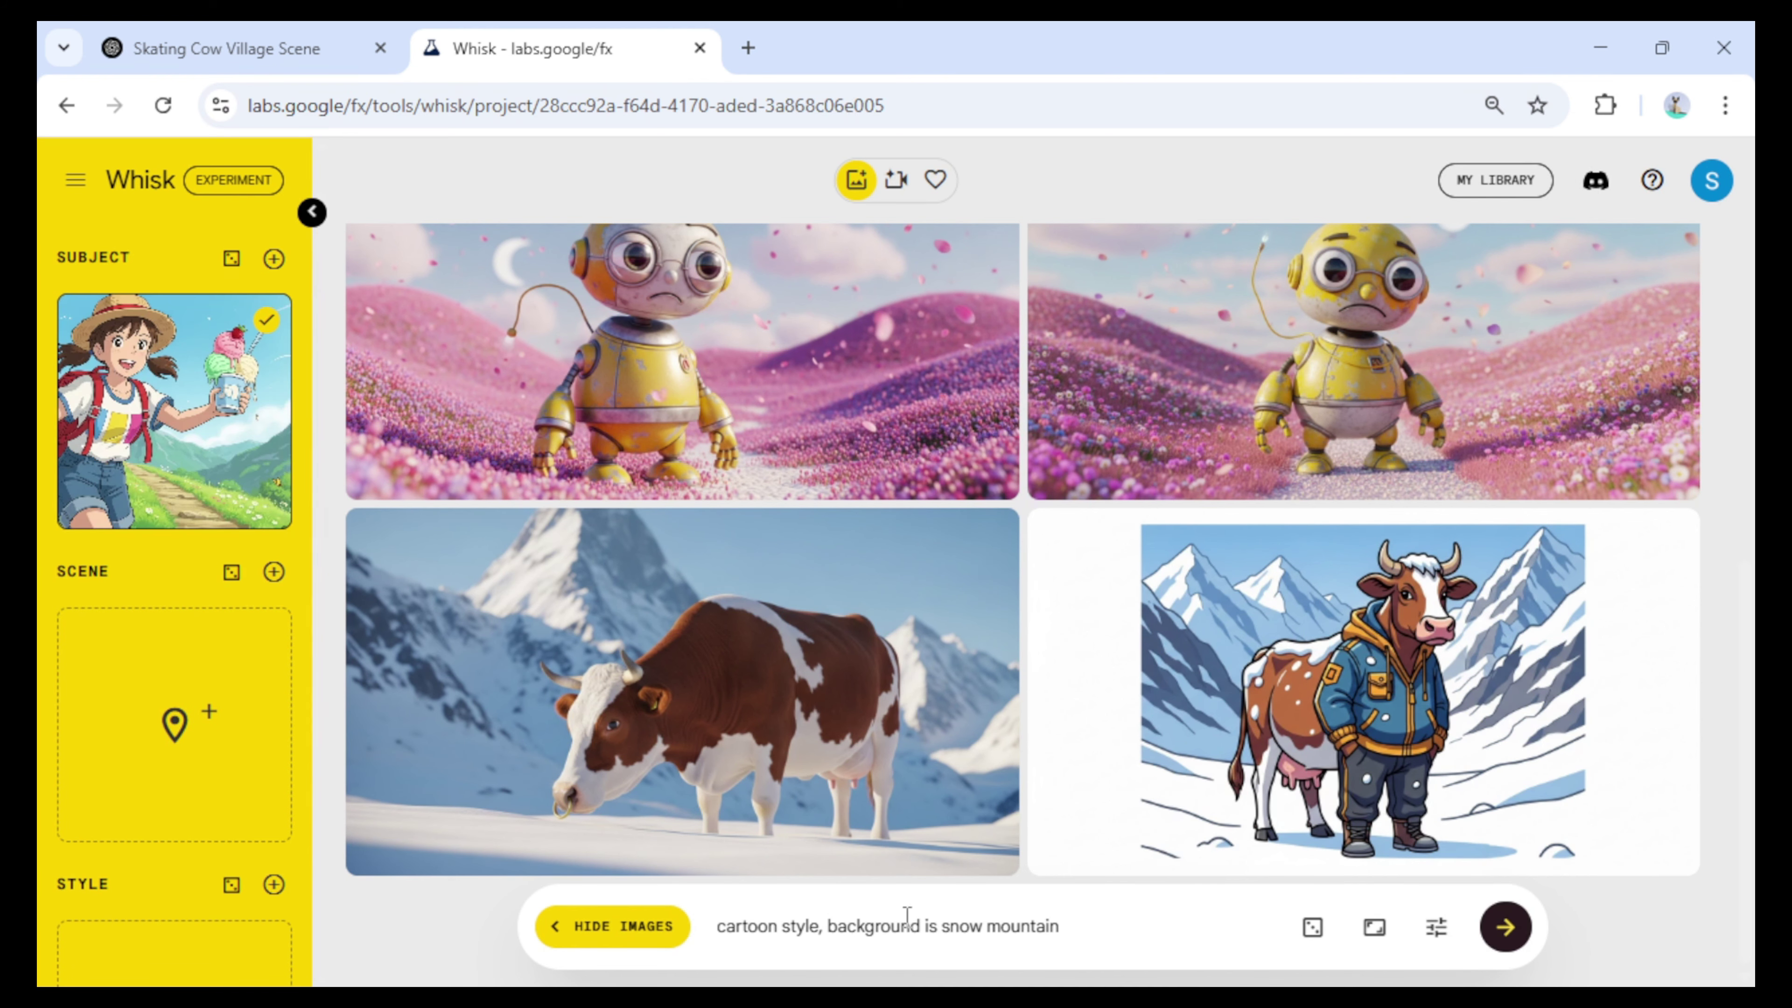
- Replace the additional details with "3D style" and generate images of the girl with the ice cream
{"action": "left_click_drag", "start_coordinate": [1065, 933], "coordinate": [577, 943]}
{"action": "type", "text": "3D style"}
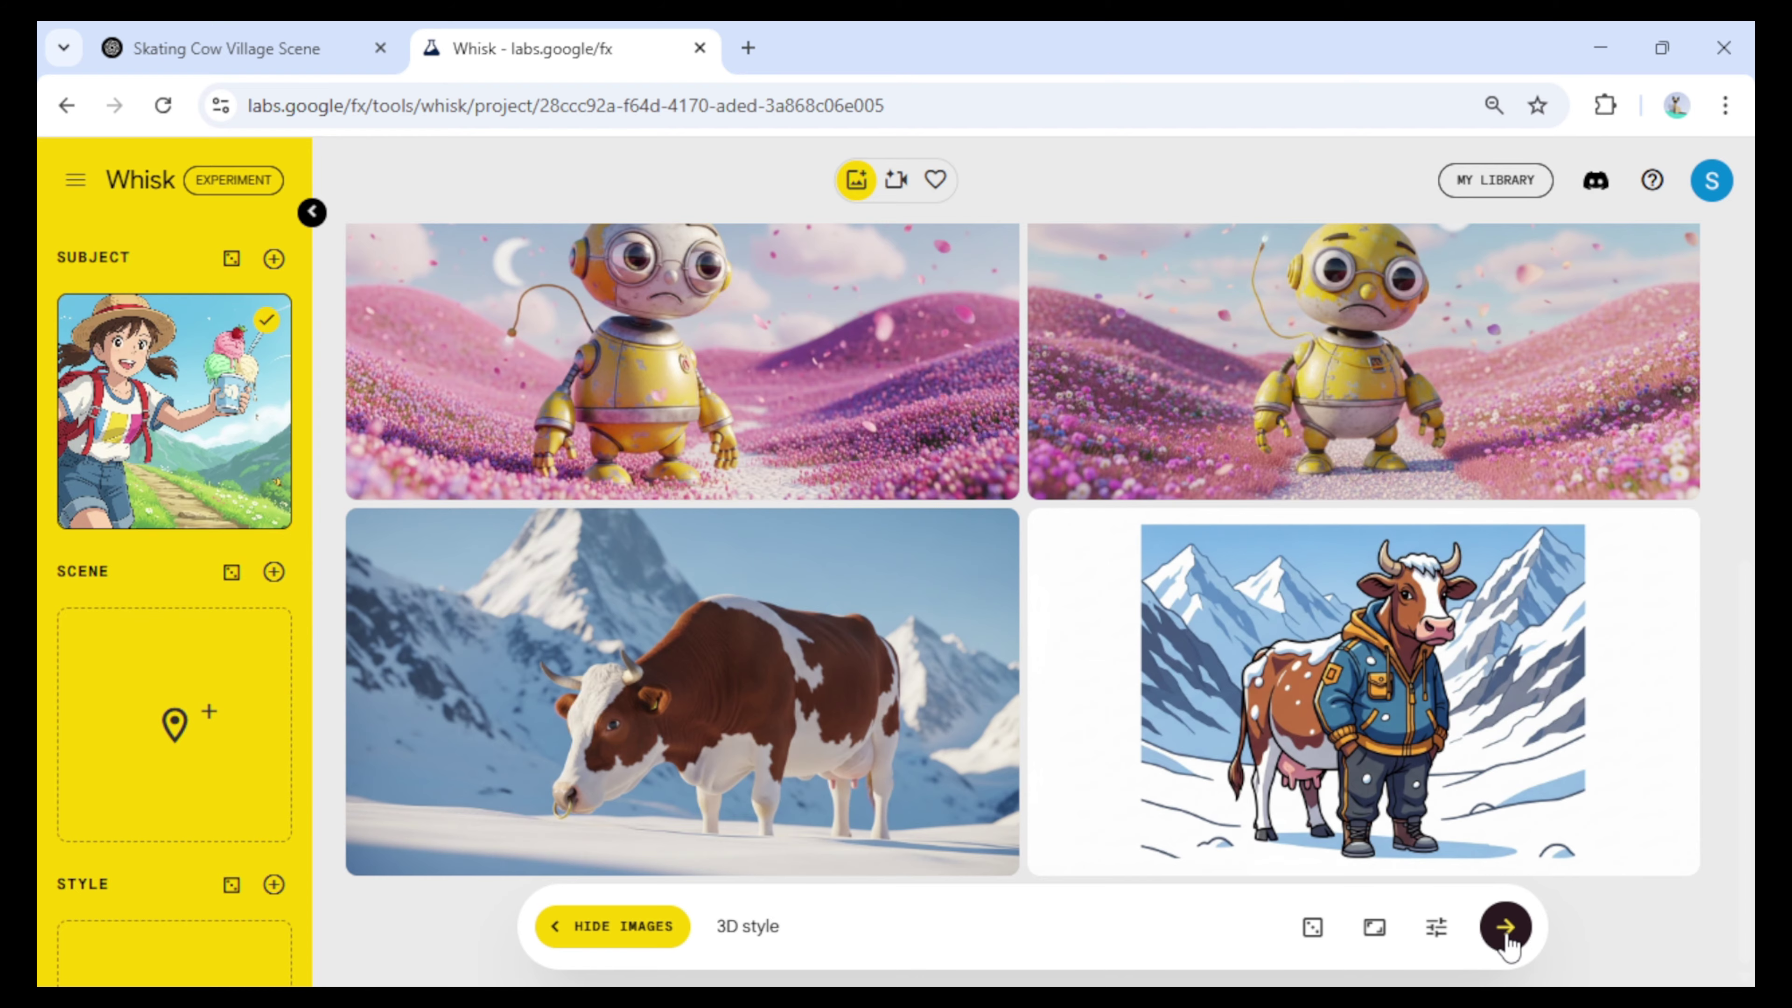
{"action": "left_click", "coordinate": [1506, 928]}
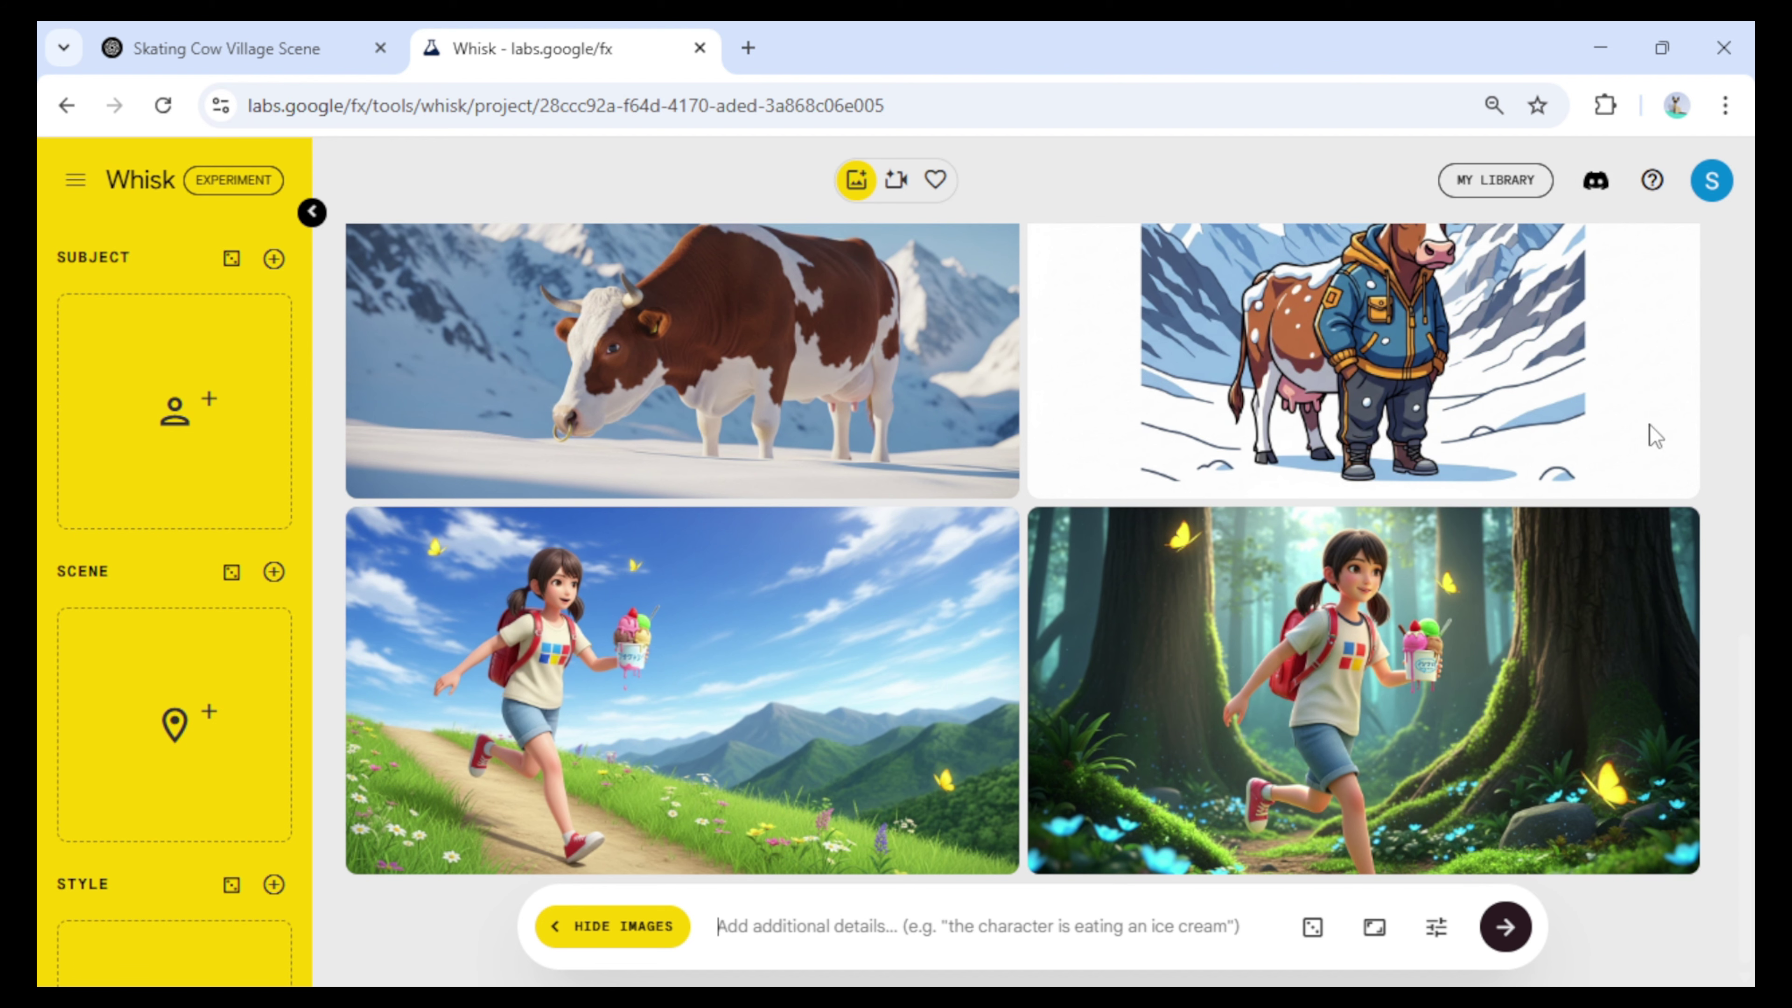
- Switch to Notepad and copy the prompt about a South Indian woman in a silk saree sitting on a giant marigold flower
{"action": "left_click", "coordinate": [245, 39]}
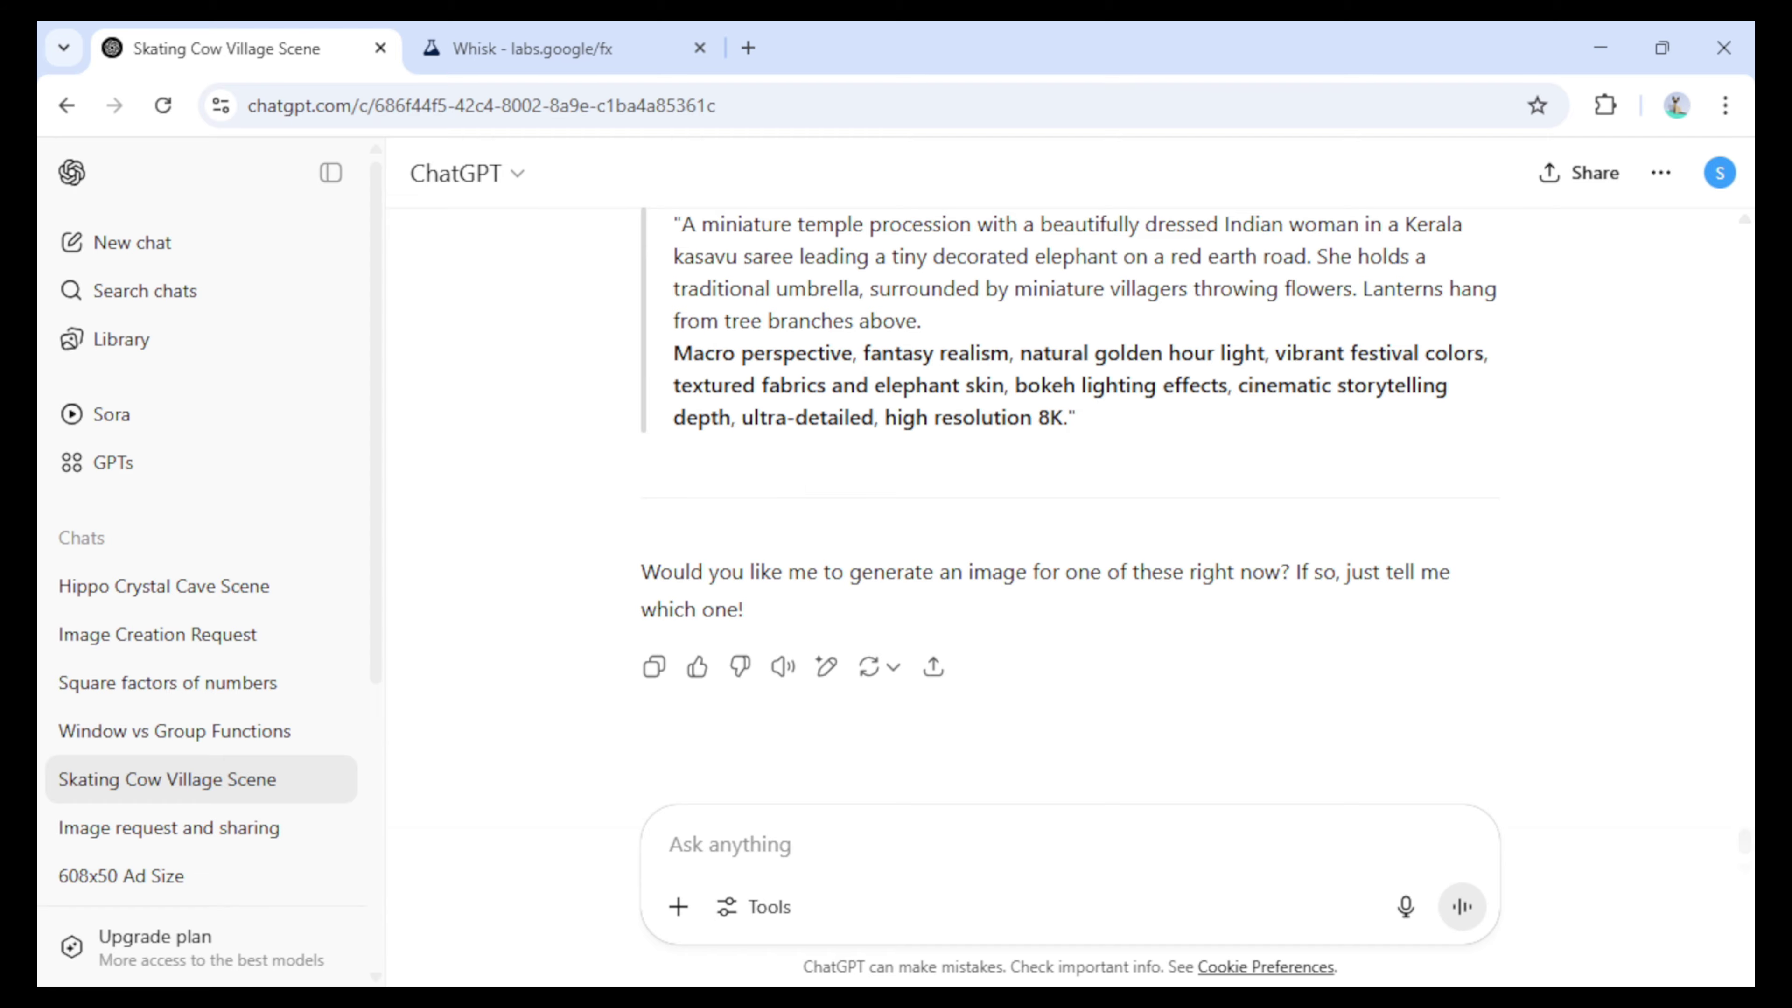
{"action": "key", "text": "alt+Tab"}
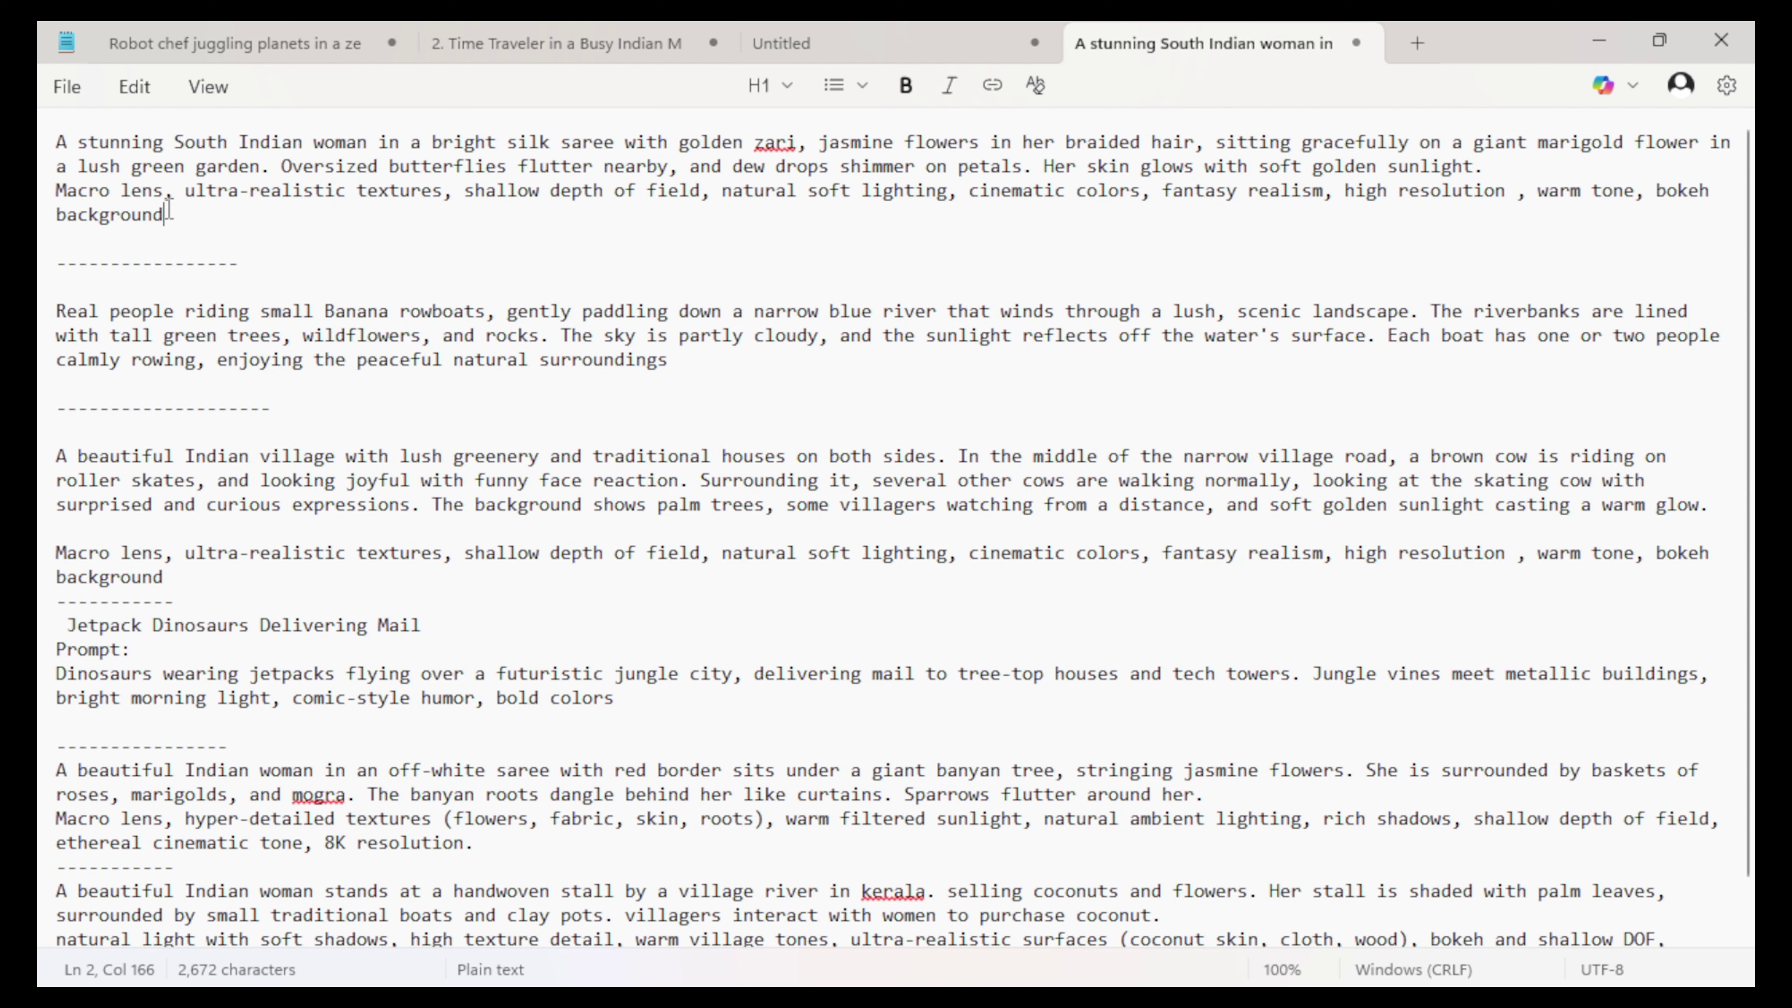
{"action": "left_click_drag", "start_coordinate": [168, 214], "coordinate": [56, 142]}
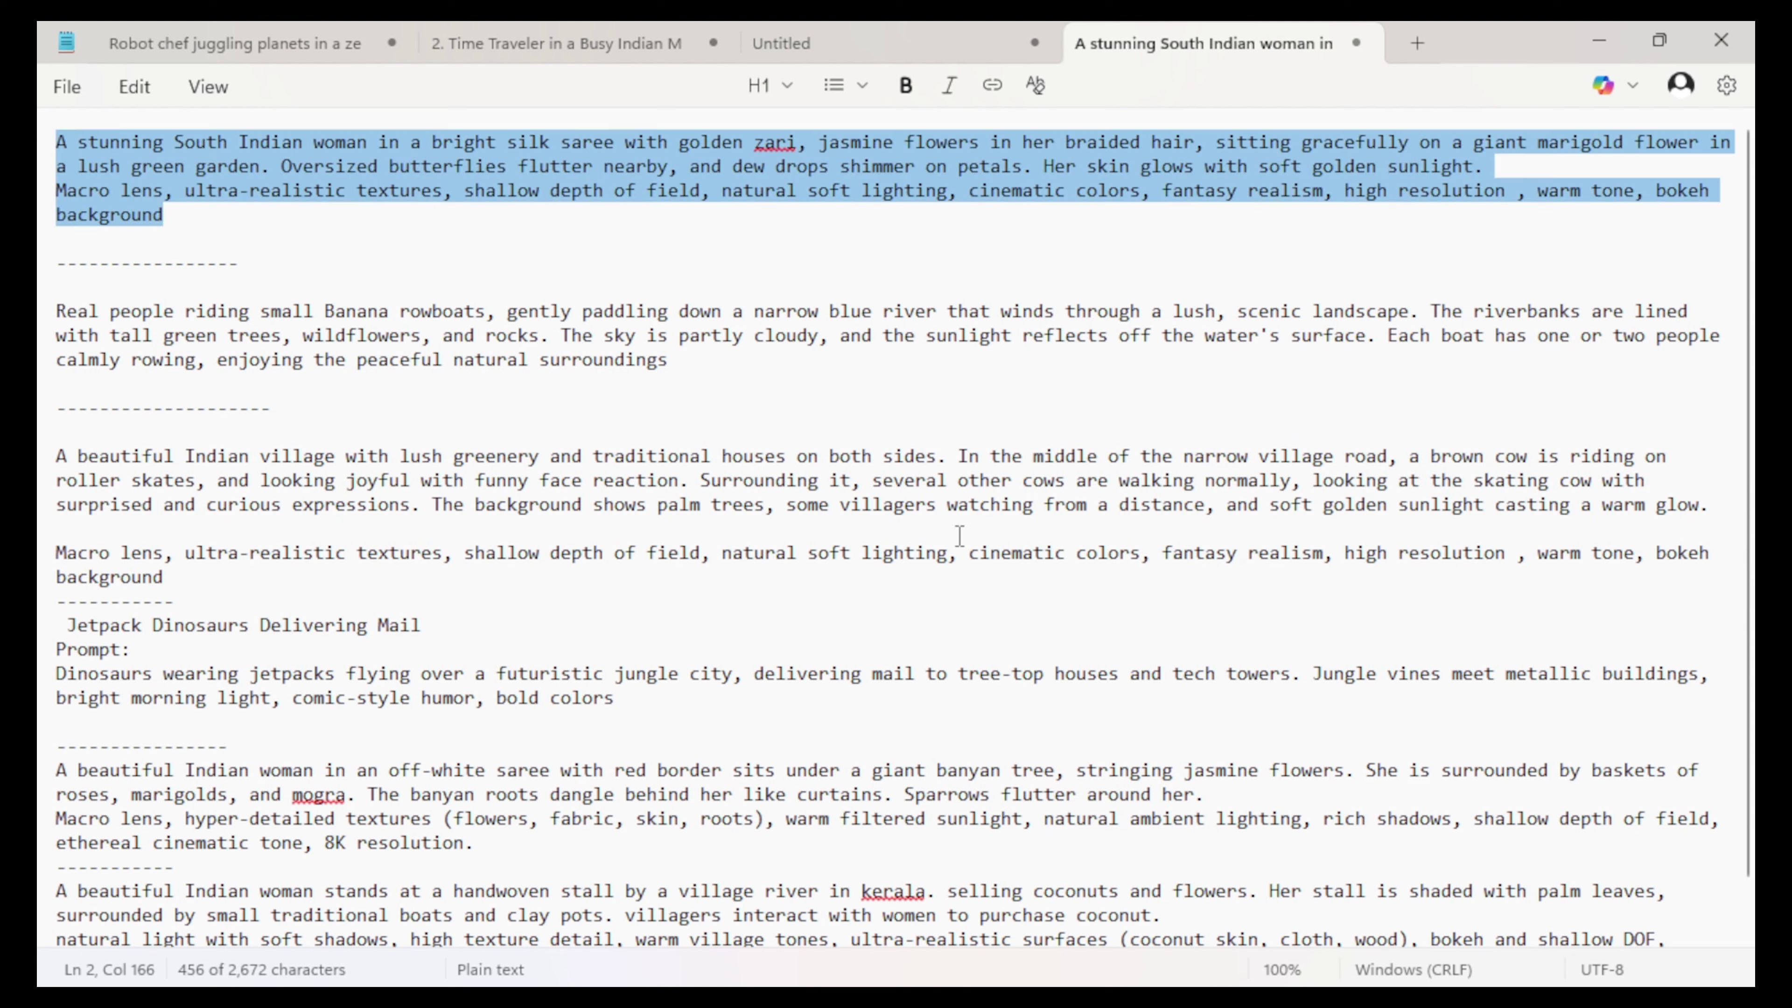
{"action": "right_click", "coordinate": [458, 173]}
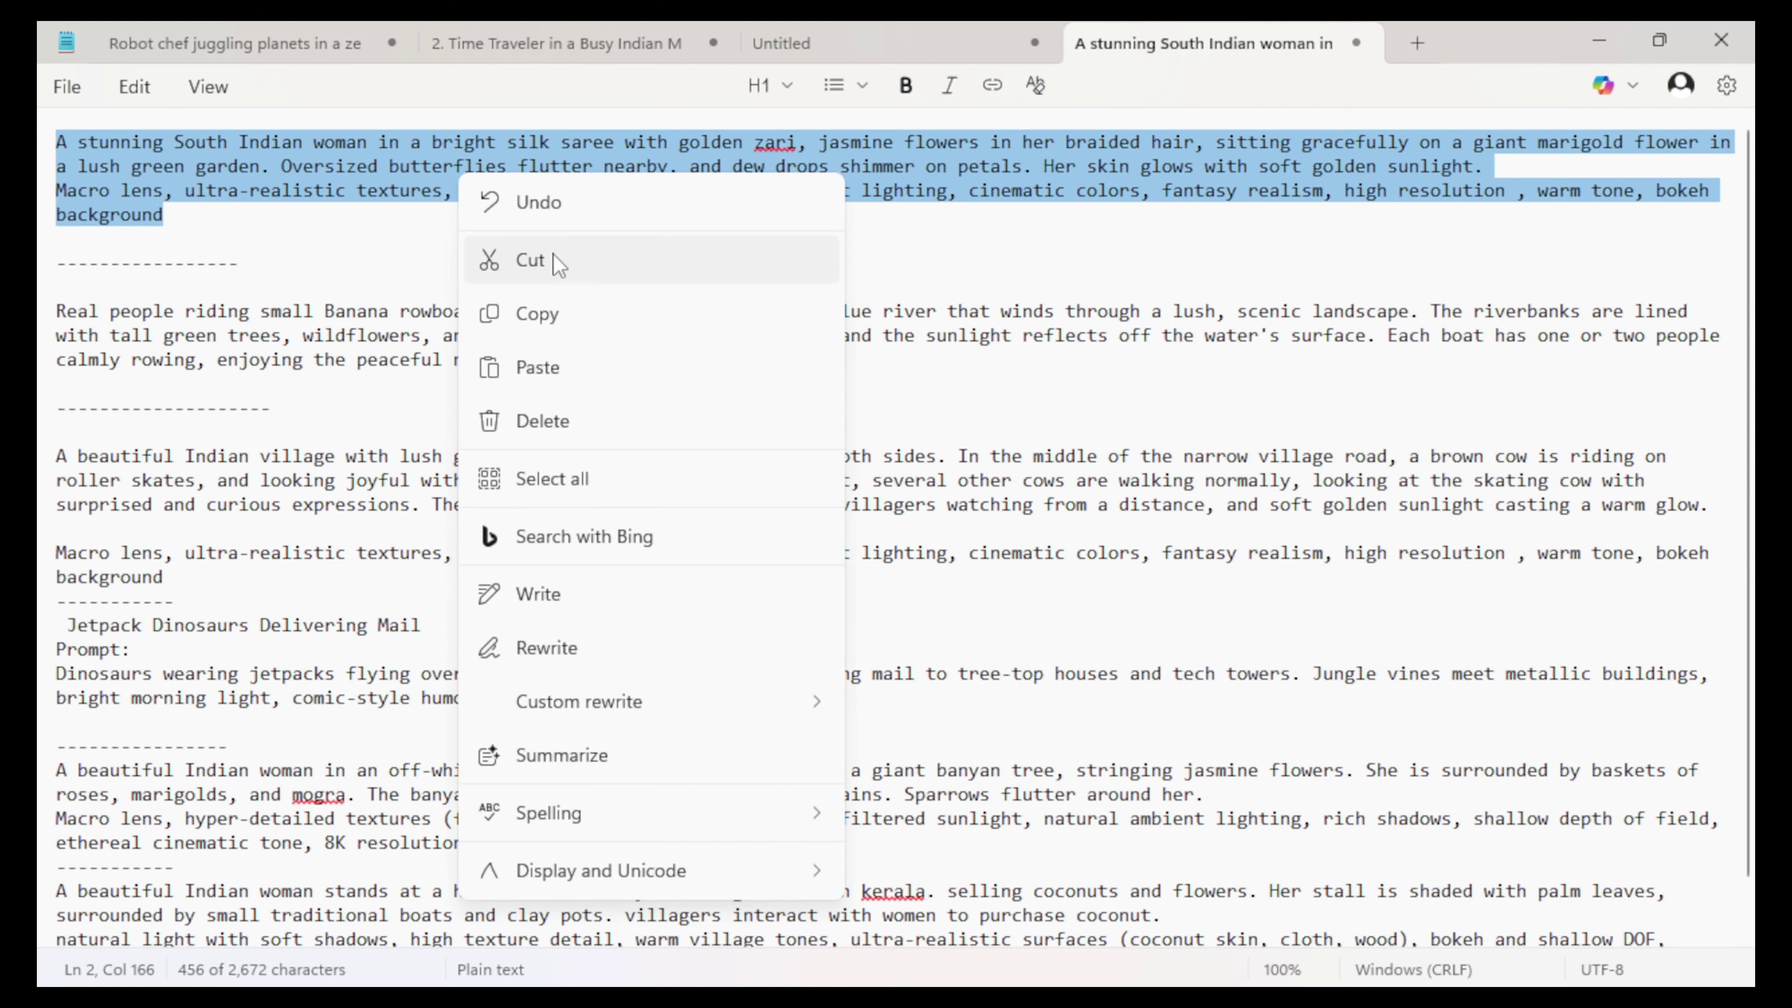
{"action": "left_click", "coordinate": [540, 318]}
- Return to Whisk and generate images from the copied prompt about the South Indian woman on the marigold
{"action": "key", "text": "alt+Tab"}
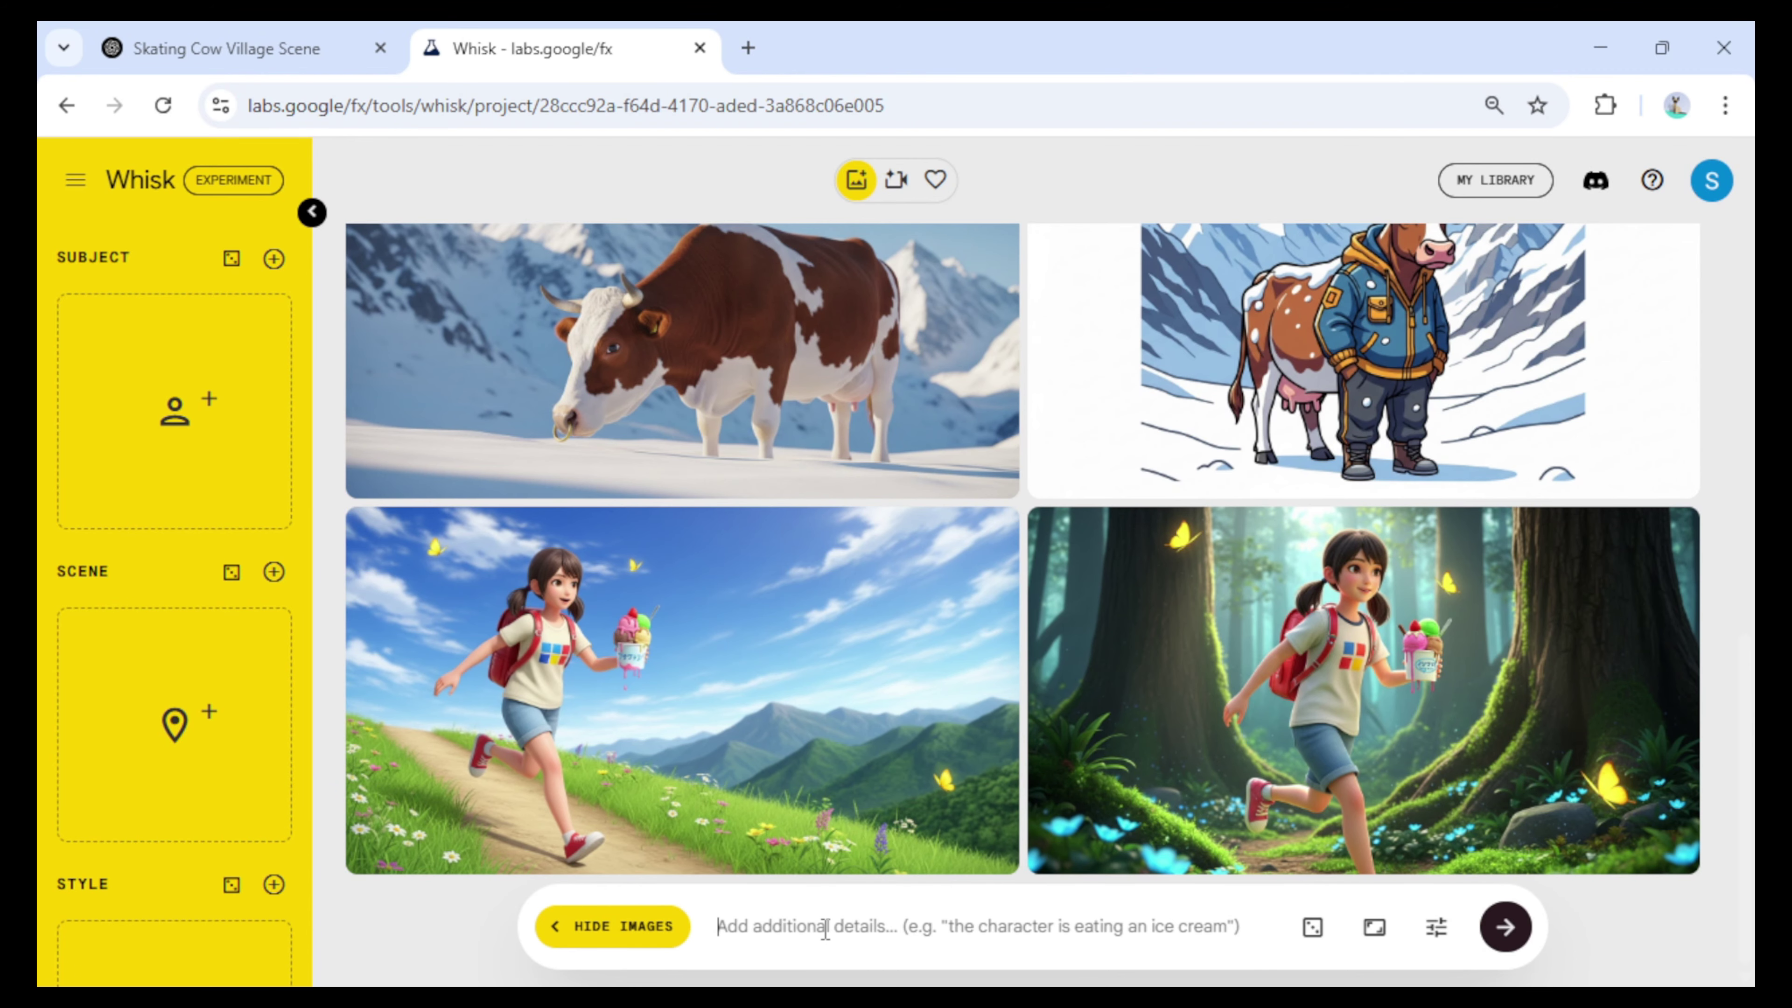
{"action": "key", "text": "ctrl+v"}
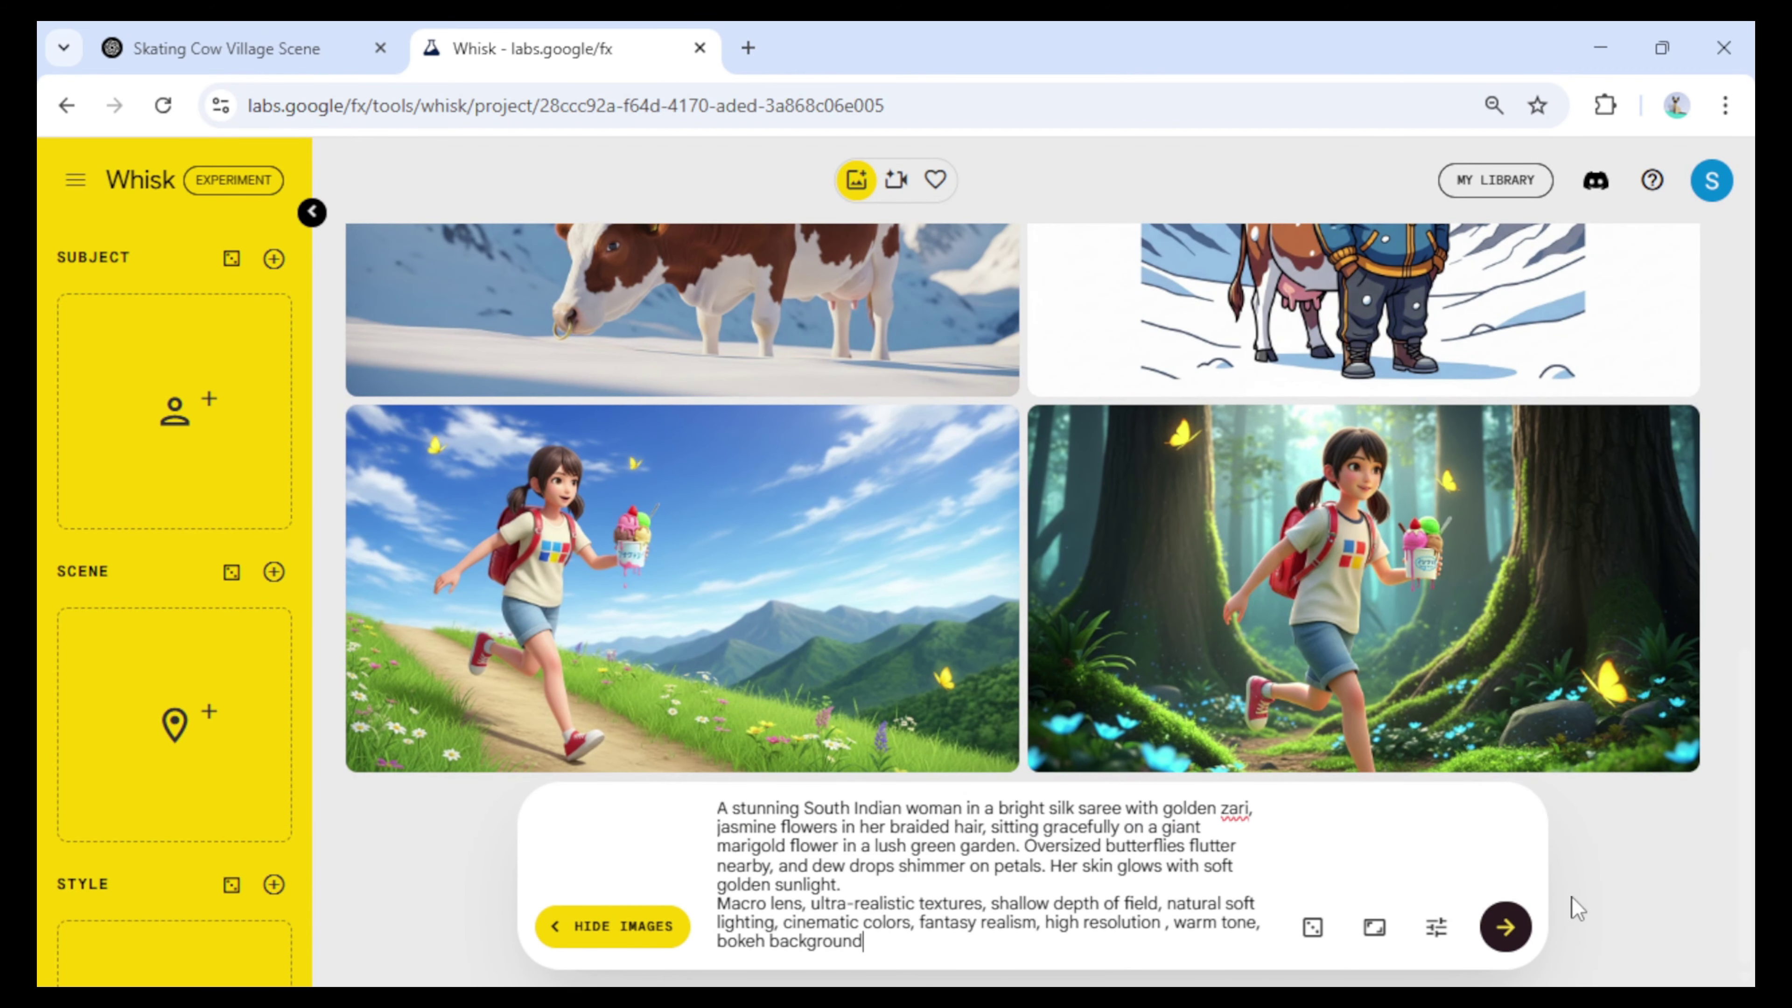
{"action": "left_click", "coordinate": [1506, 928]}
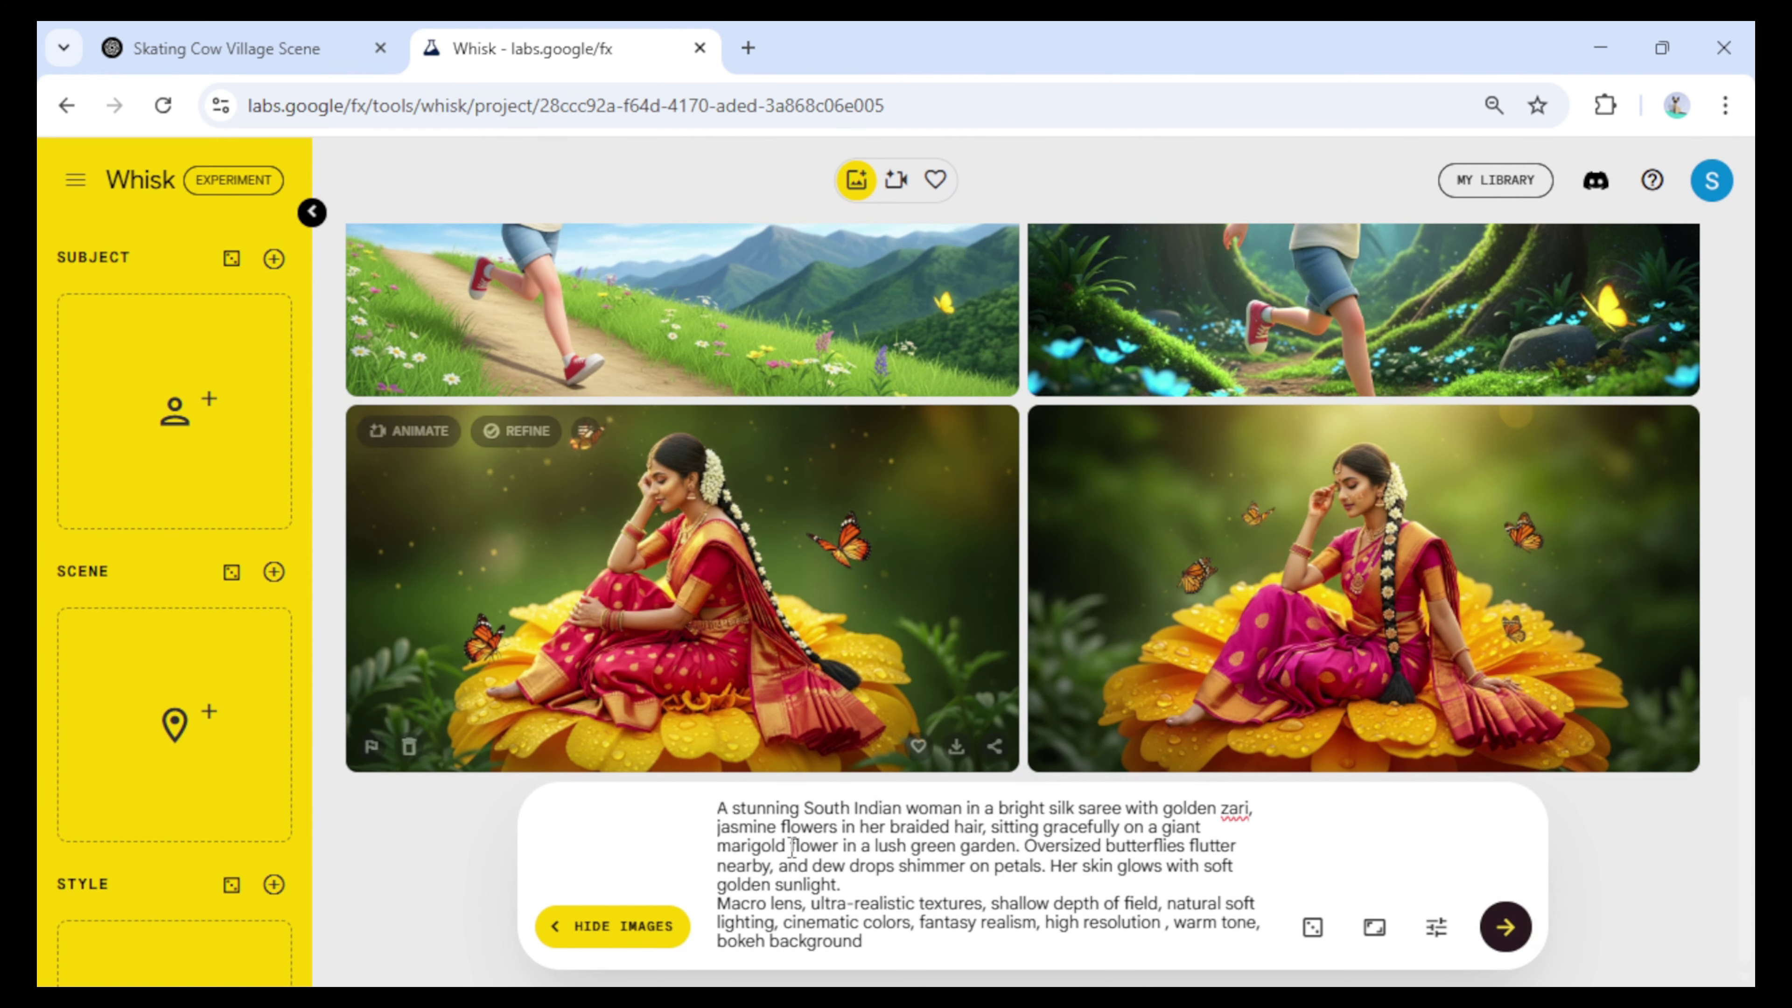
- Replace the prompt with "Real people riding small Banana rowboats, gently paddling down a narrow blue river…" and generate images
{"action": "left_click_drag", "start_coordinate": [718, 808], "coordinate": [835, 886]}
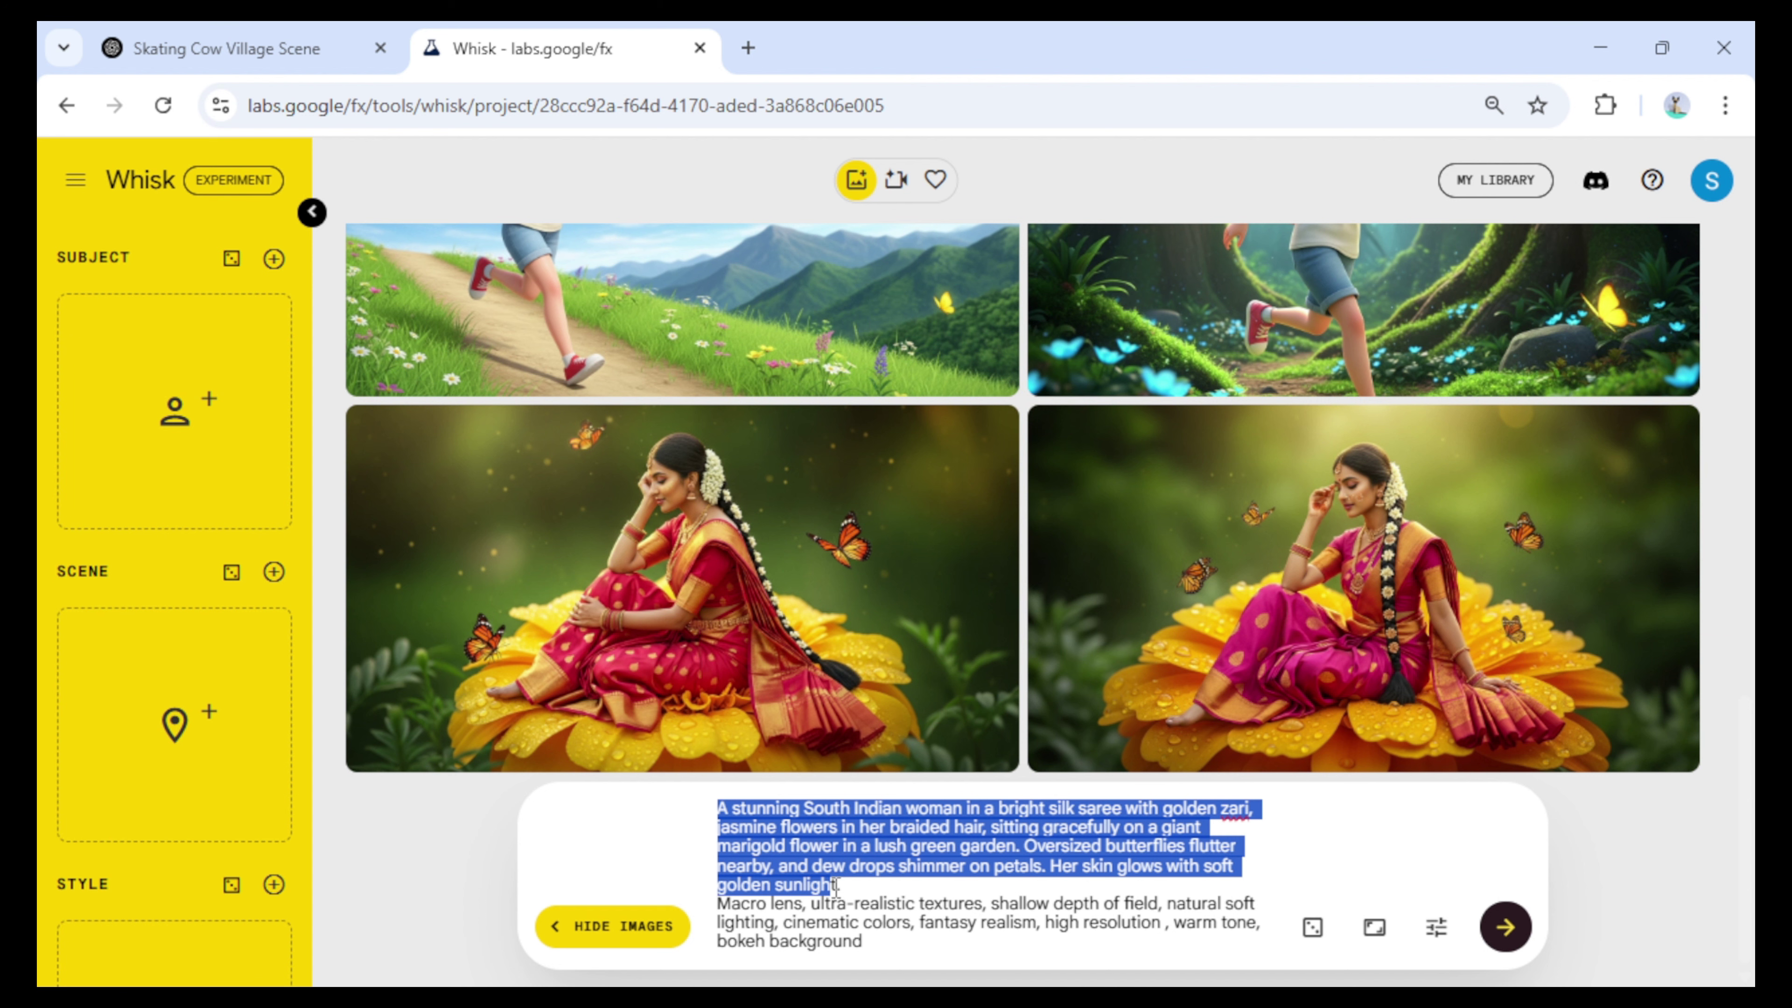
{"action": "left_click", "coordinate": [935, 865]}
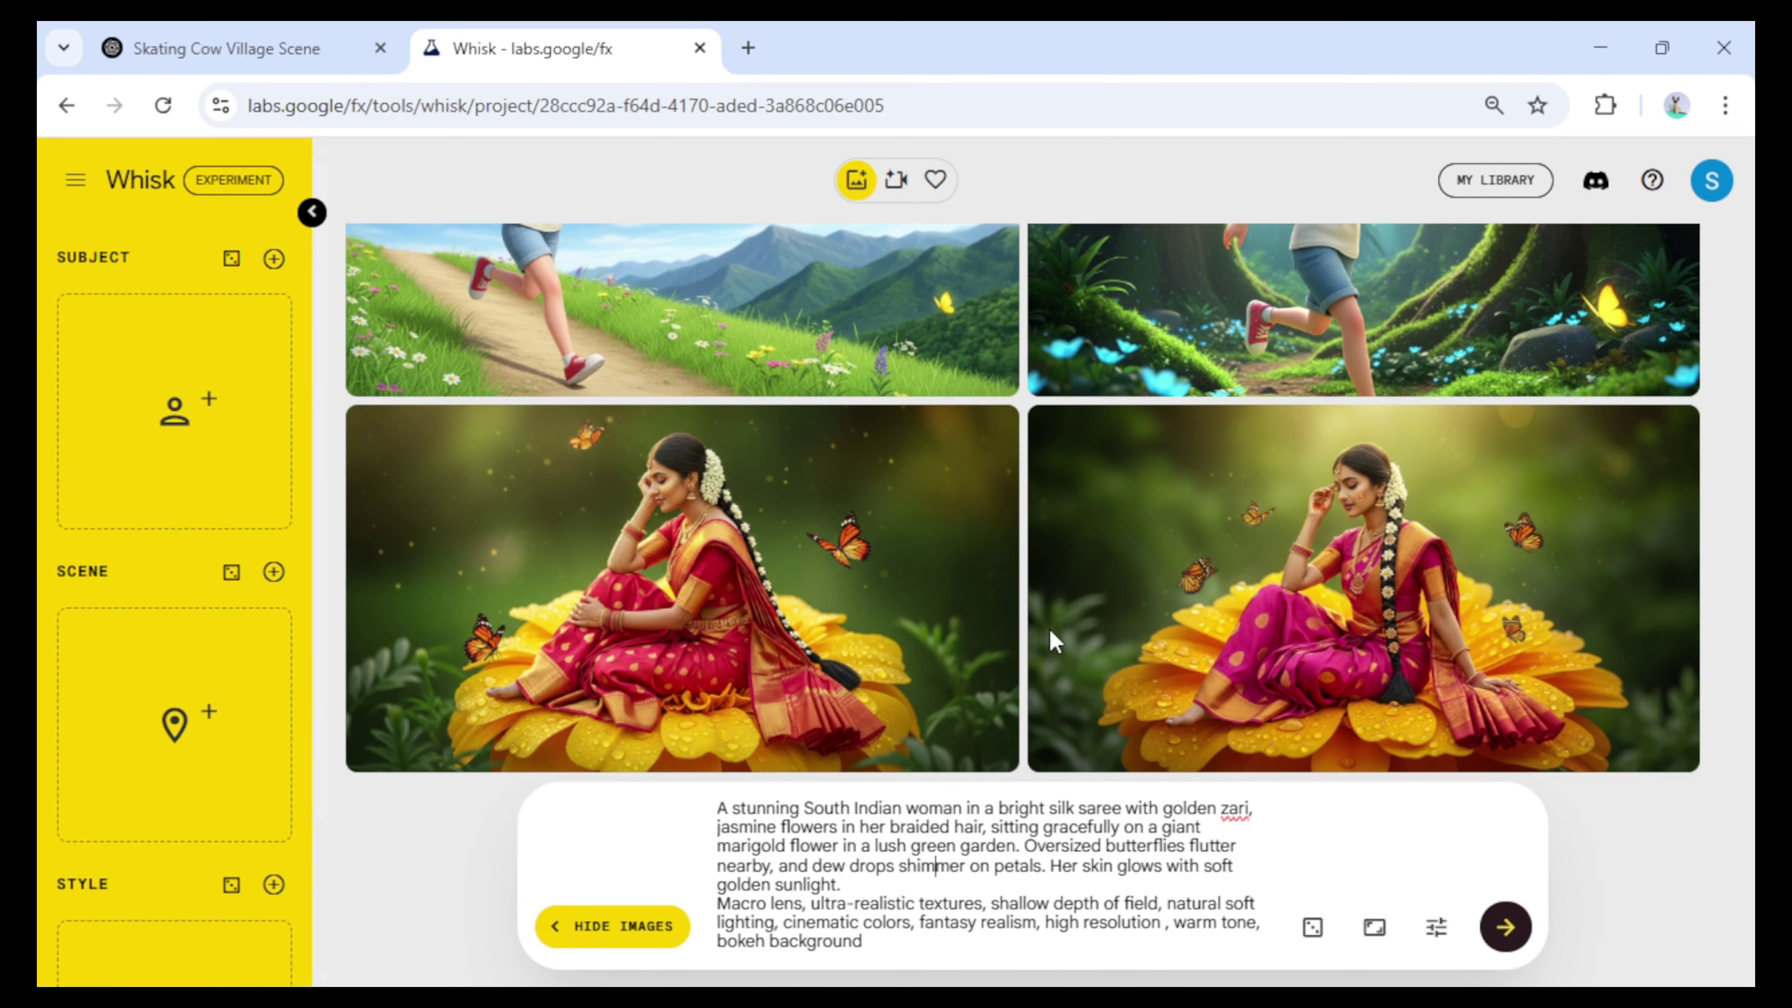
{"action": "key", "text": "ctrl+a"}
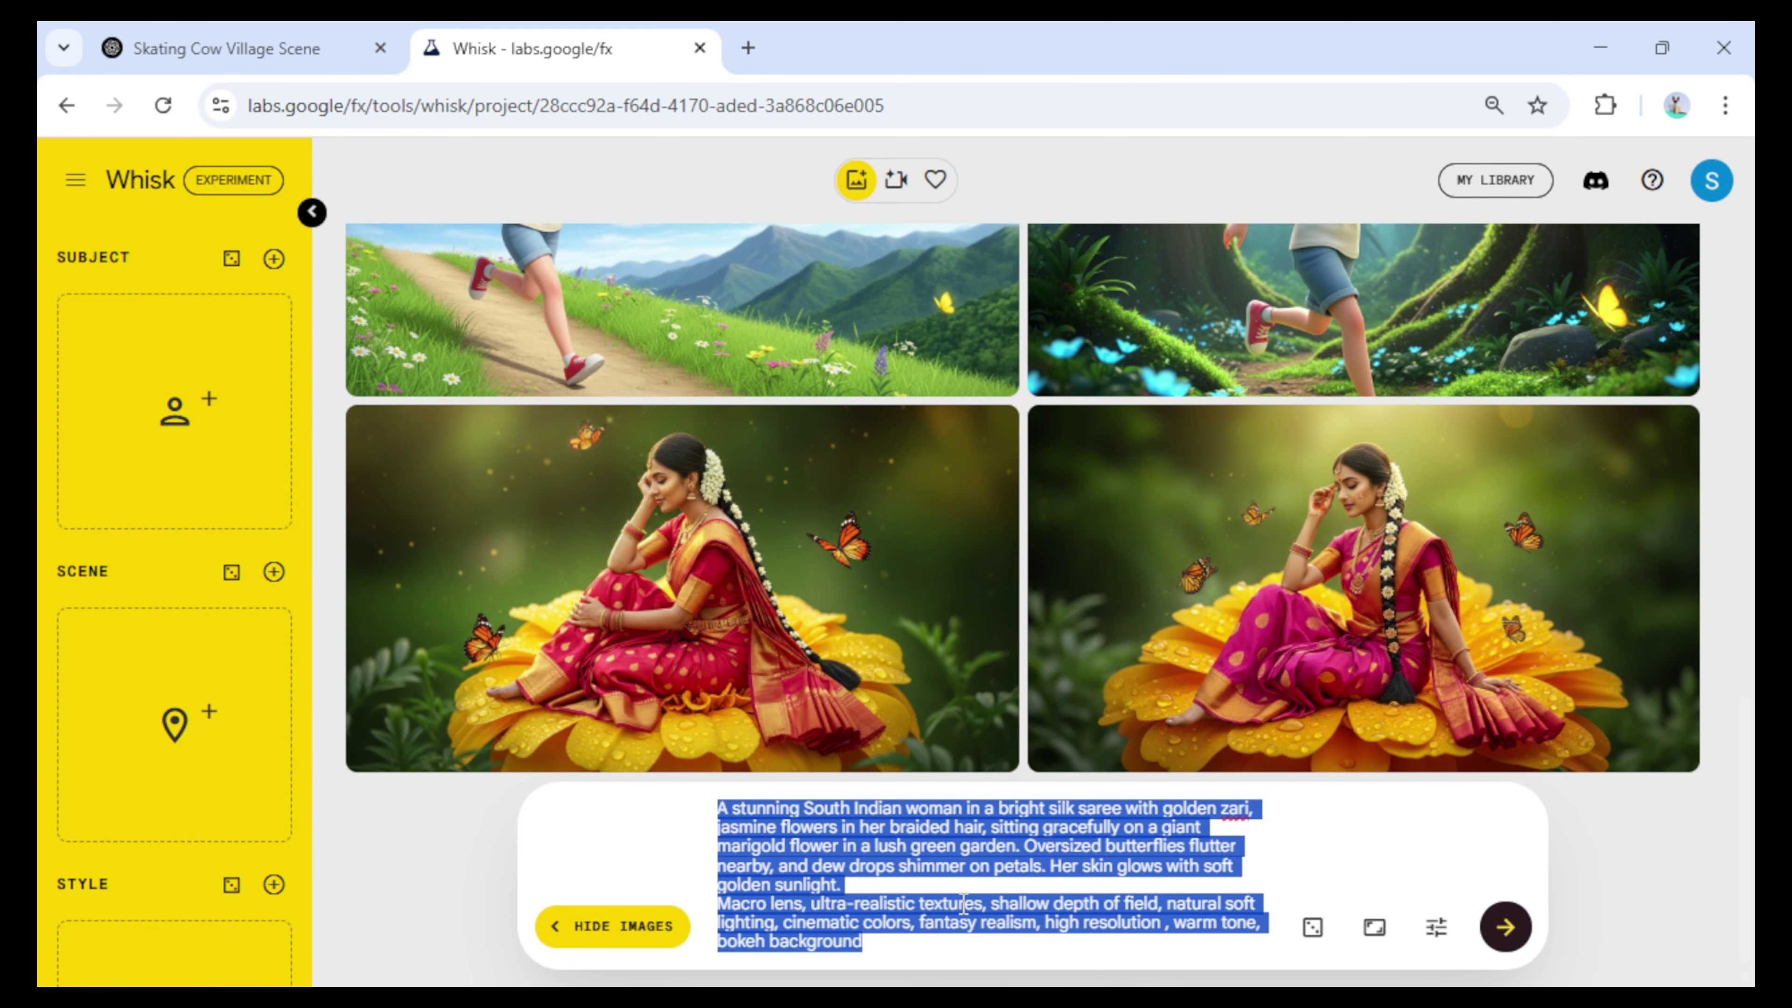
{"action": "key", "text": "BackSpace"}
{"action": "key", "text": "ctrl+v"}
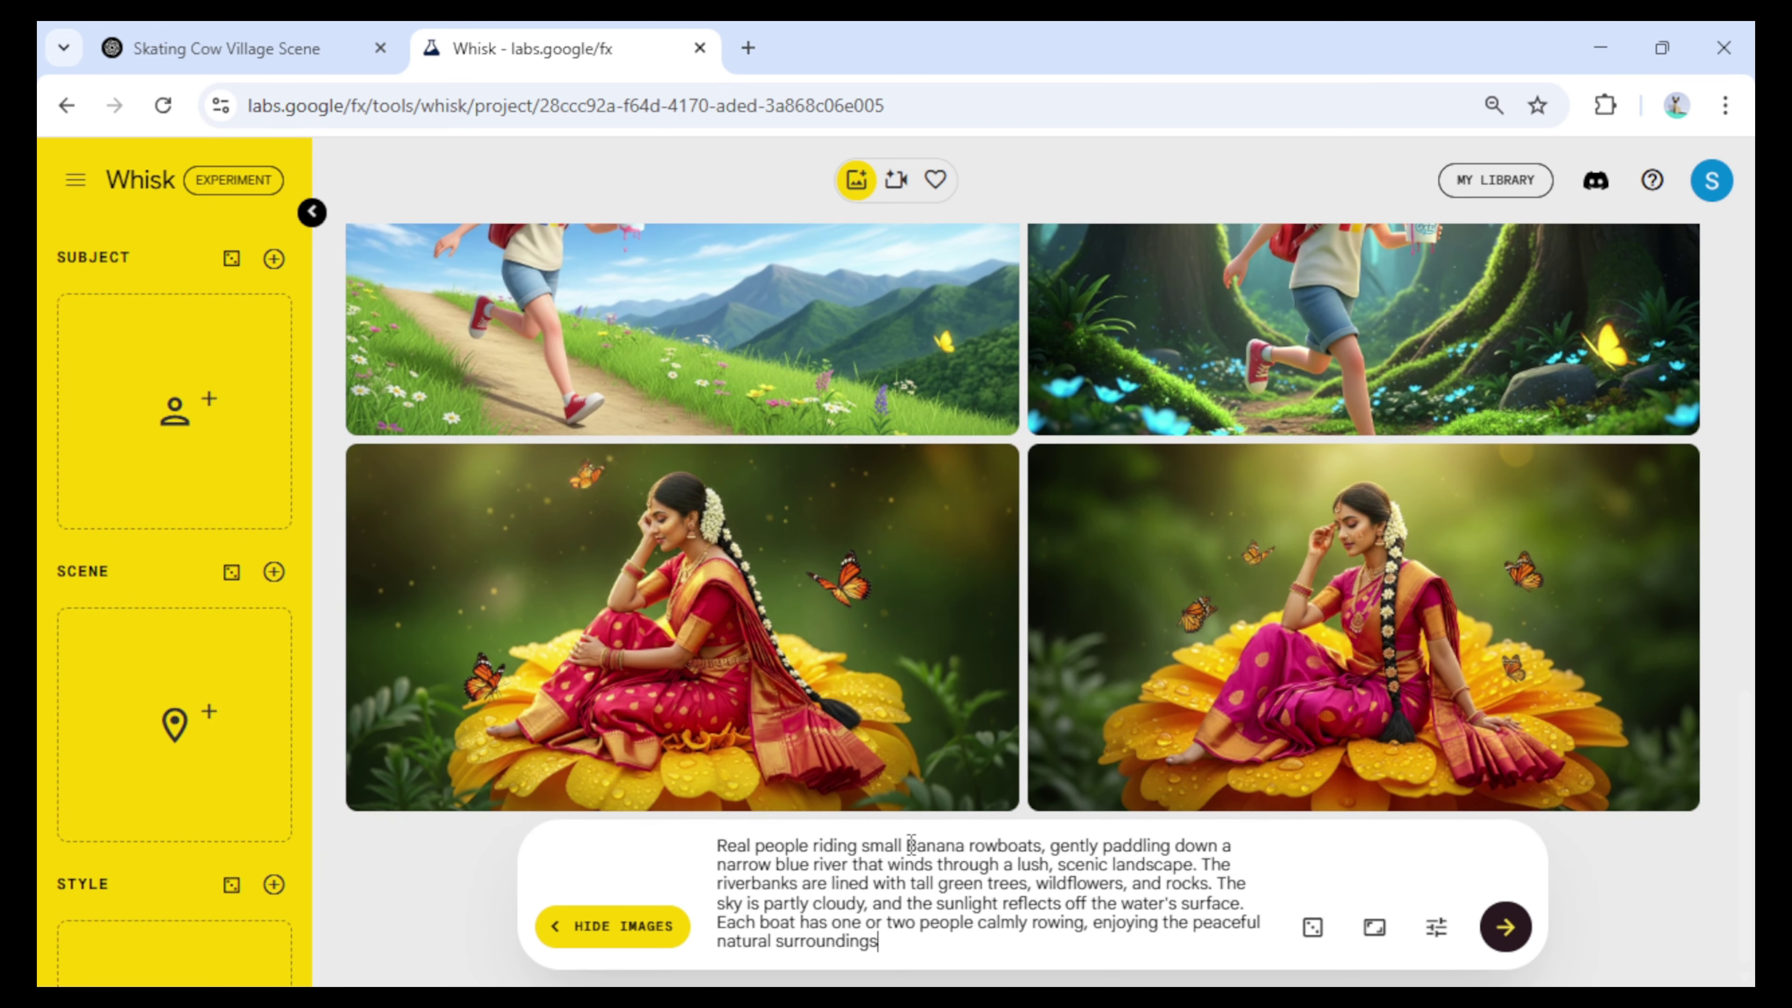
{"action": "left_click", "coordinate": [1506, 927]}
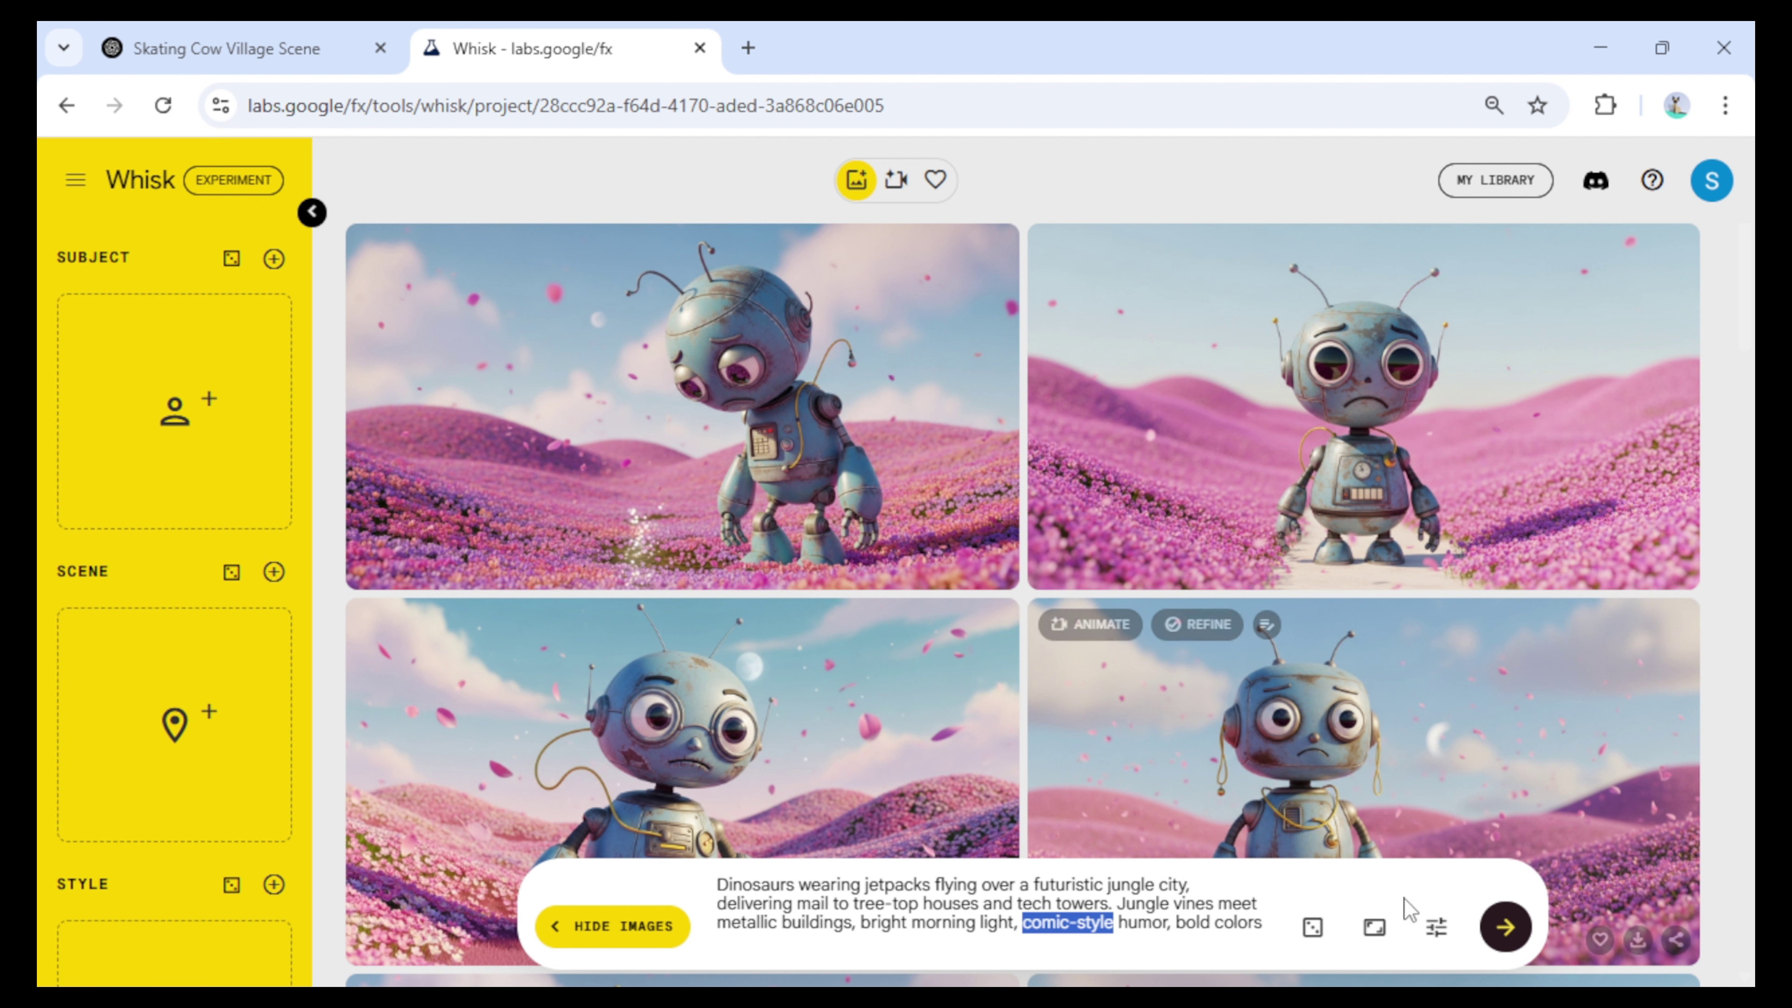
- Open the aspect ratio options for the prompt about dinosaurs wearing jetpacks
{"action": "left_click", "coordinate": [1376, 931]}
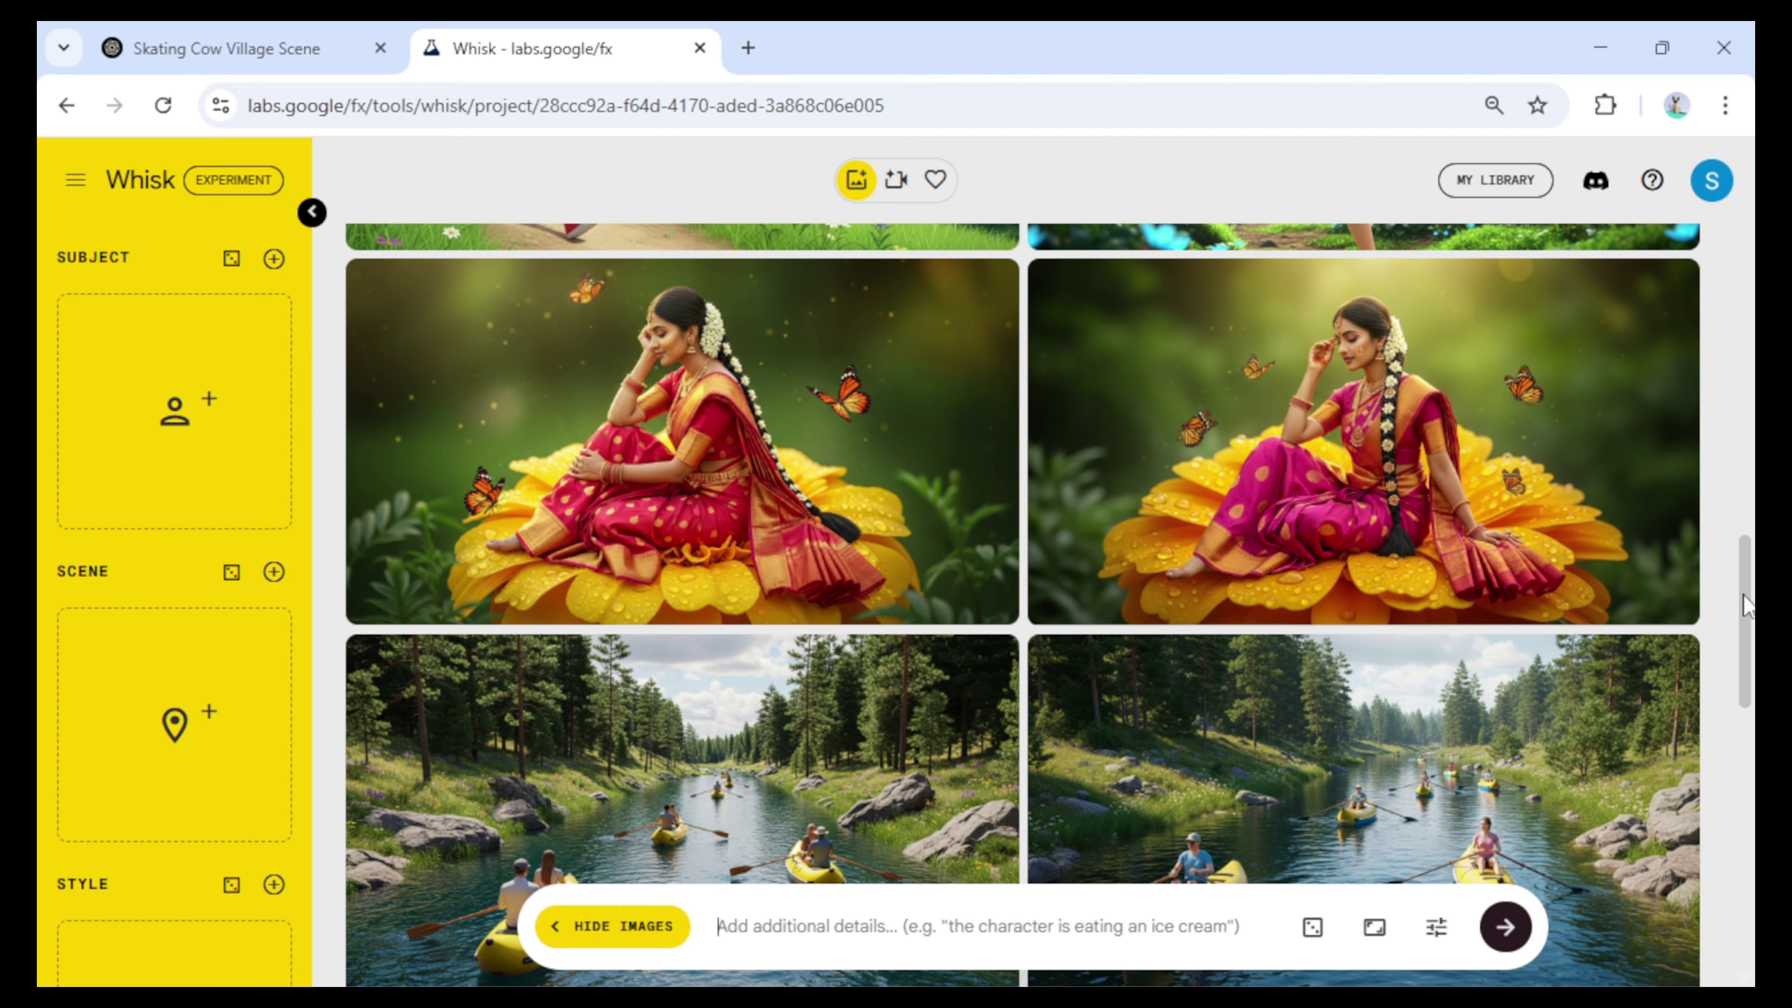
- Animate the first rowboat river image without entering an animation description
{"action": "left_click_drag", "start_coordinate": [1747, 603], "coordinate": [1752, 674]}
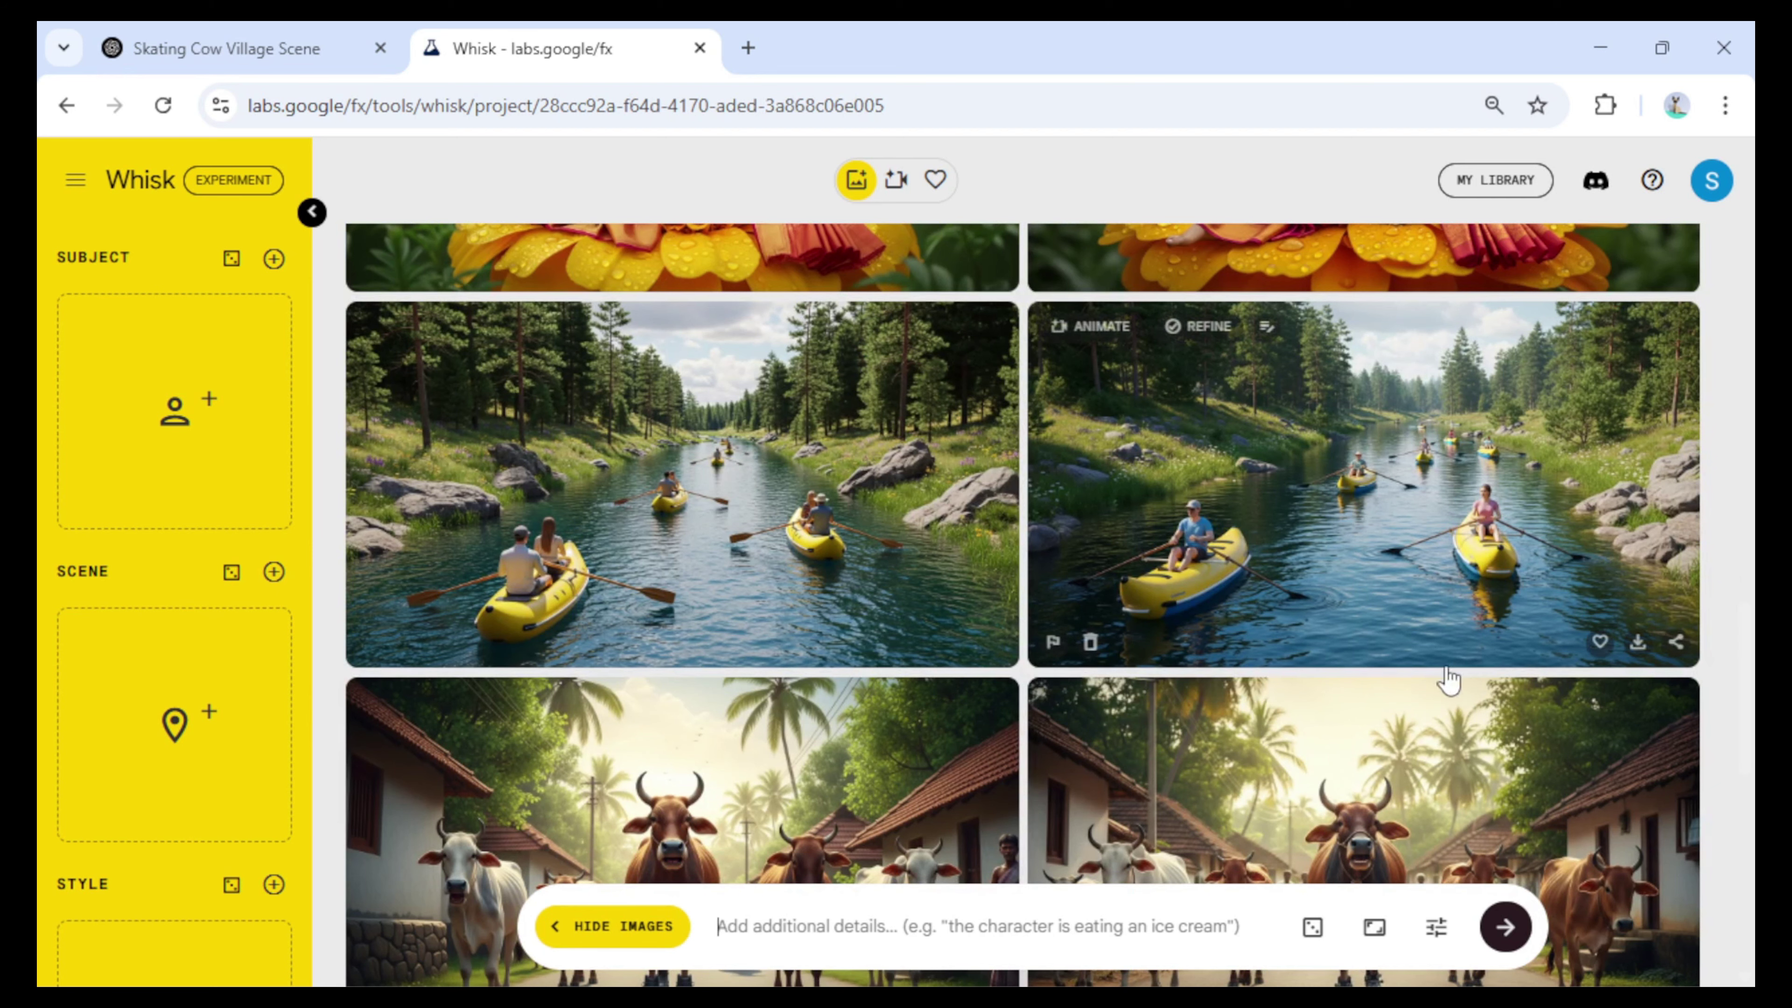
{"action": "mouse_move", "coordinate": [772, 608]}
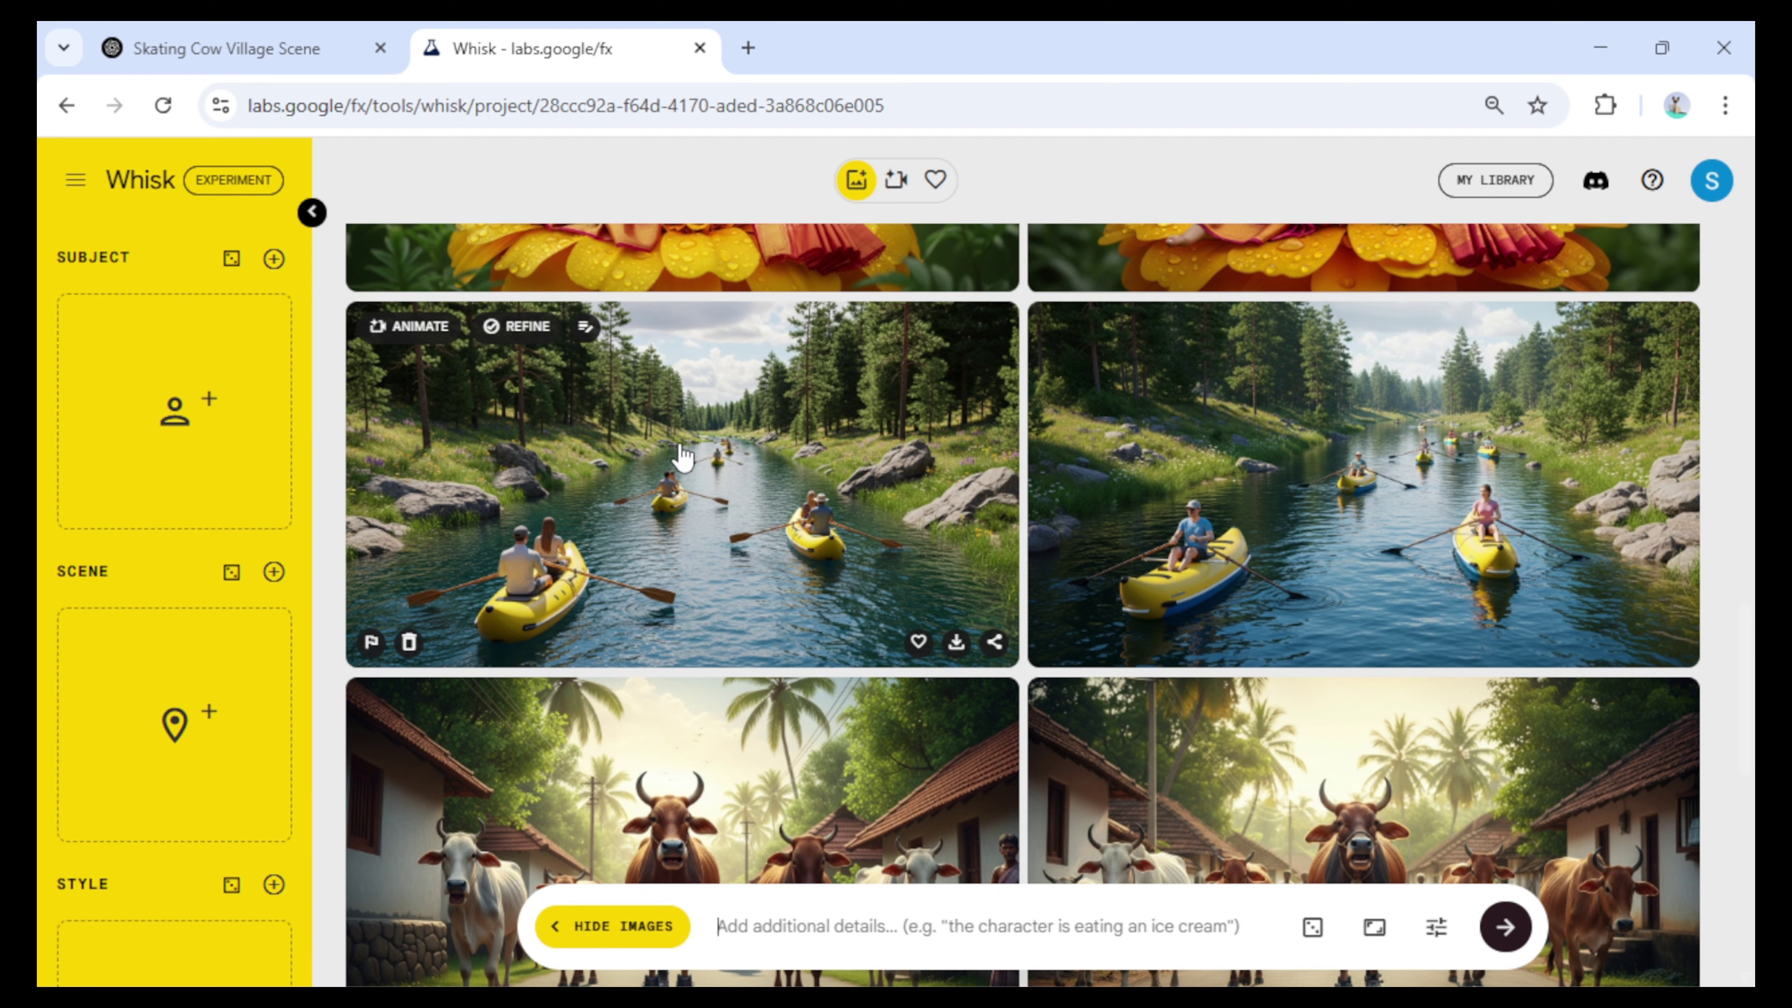
{"action": "left_click", "coordinate": [409, 329]}
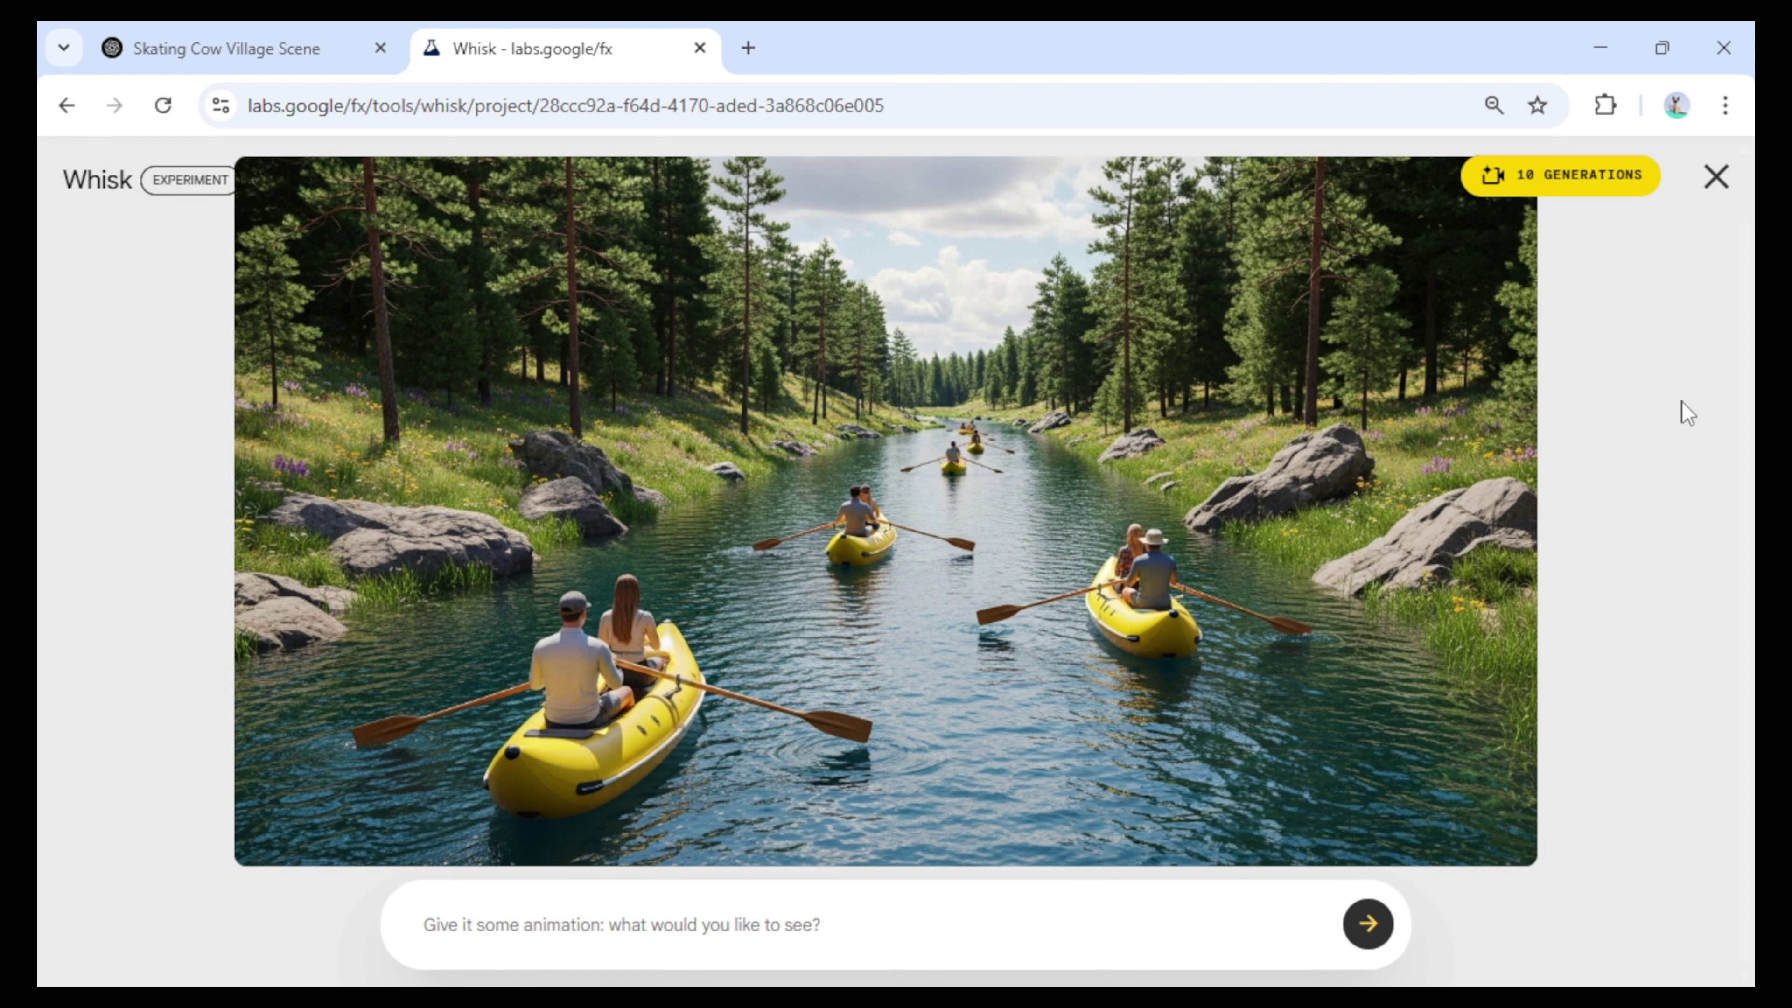
{"action": "mouse_move", "coordinate": [1572, 186]}
{"action": "left_click", "coordinate": [1365, 932]}
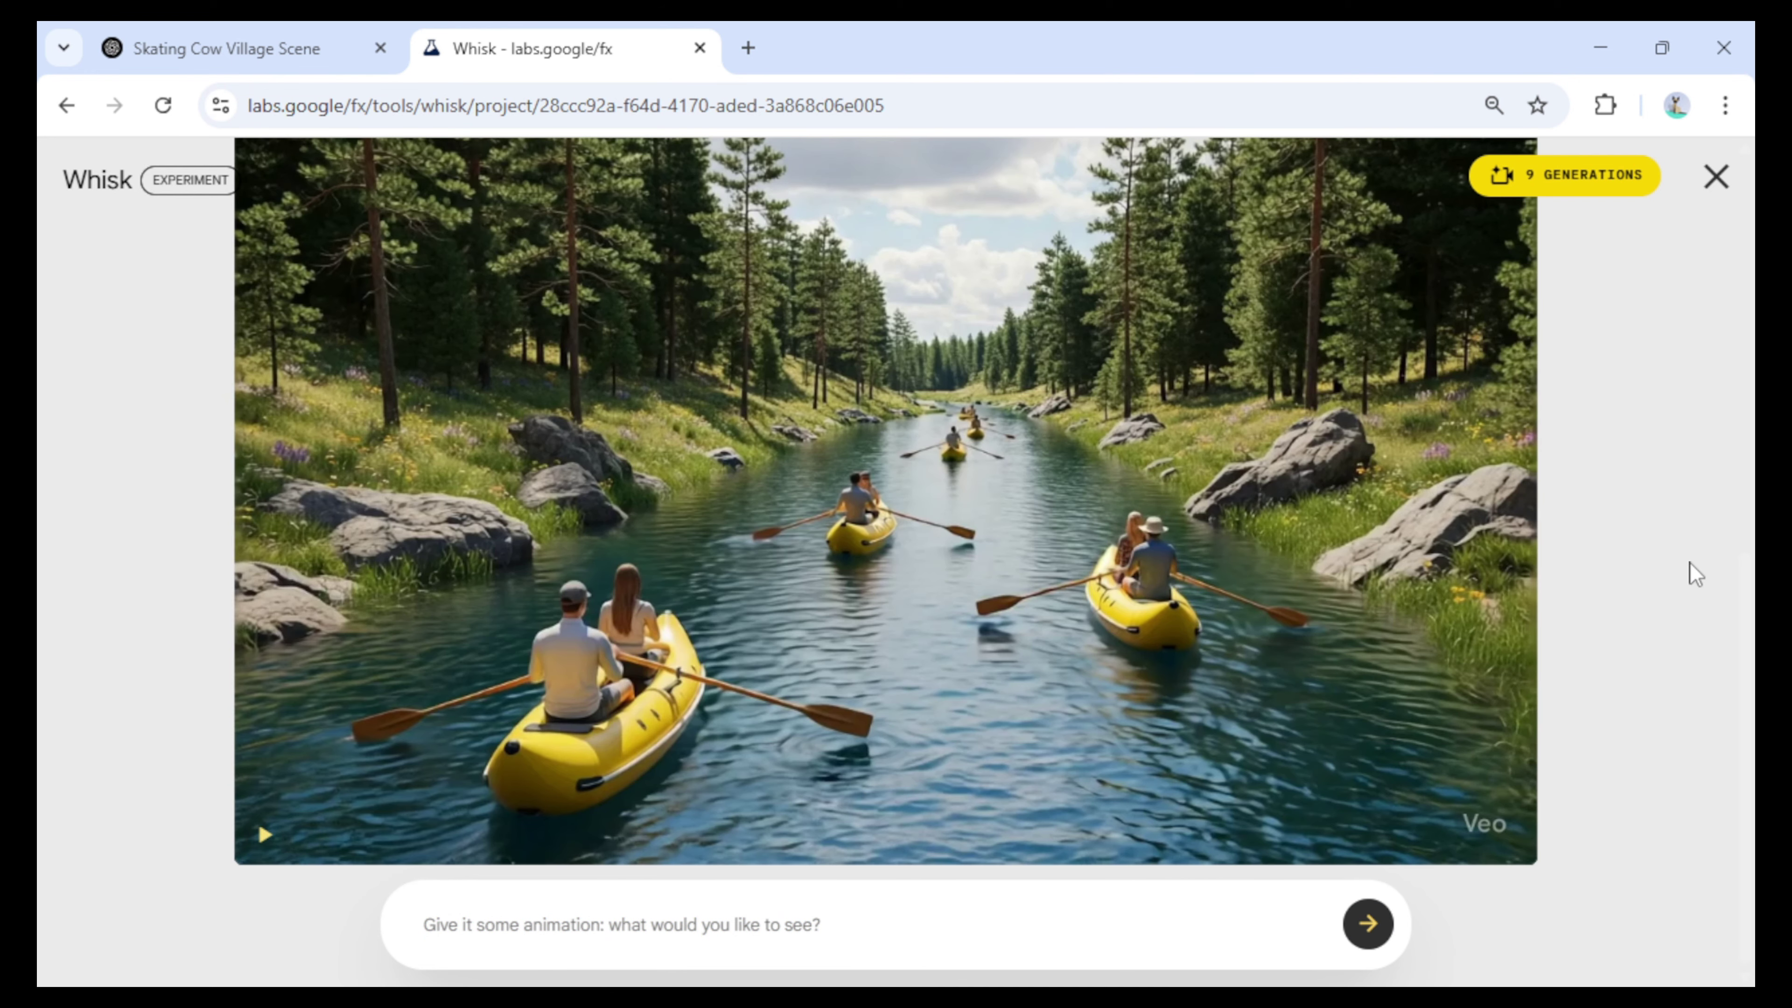
- Play the generated rowboat video to check the animation
{"action": "mouse_move", "coordinate": [844, 516]}
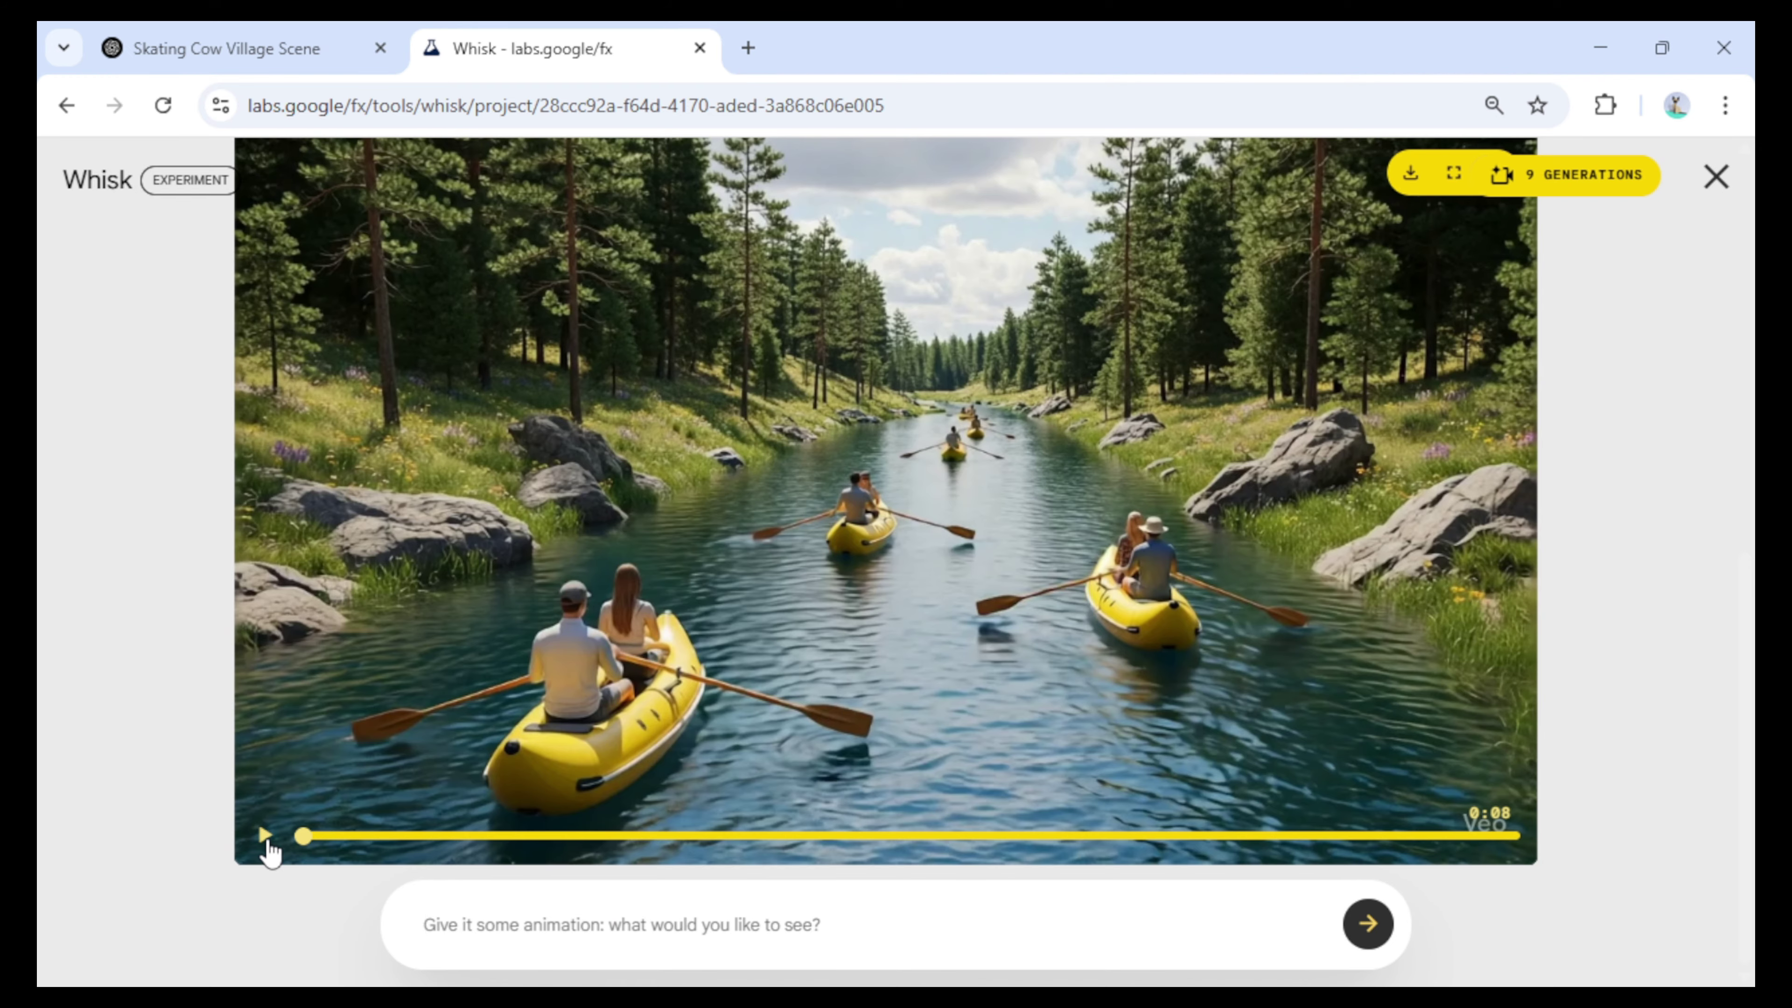
{"action": "left_click", "coordinate": [265, 840]}
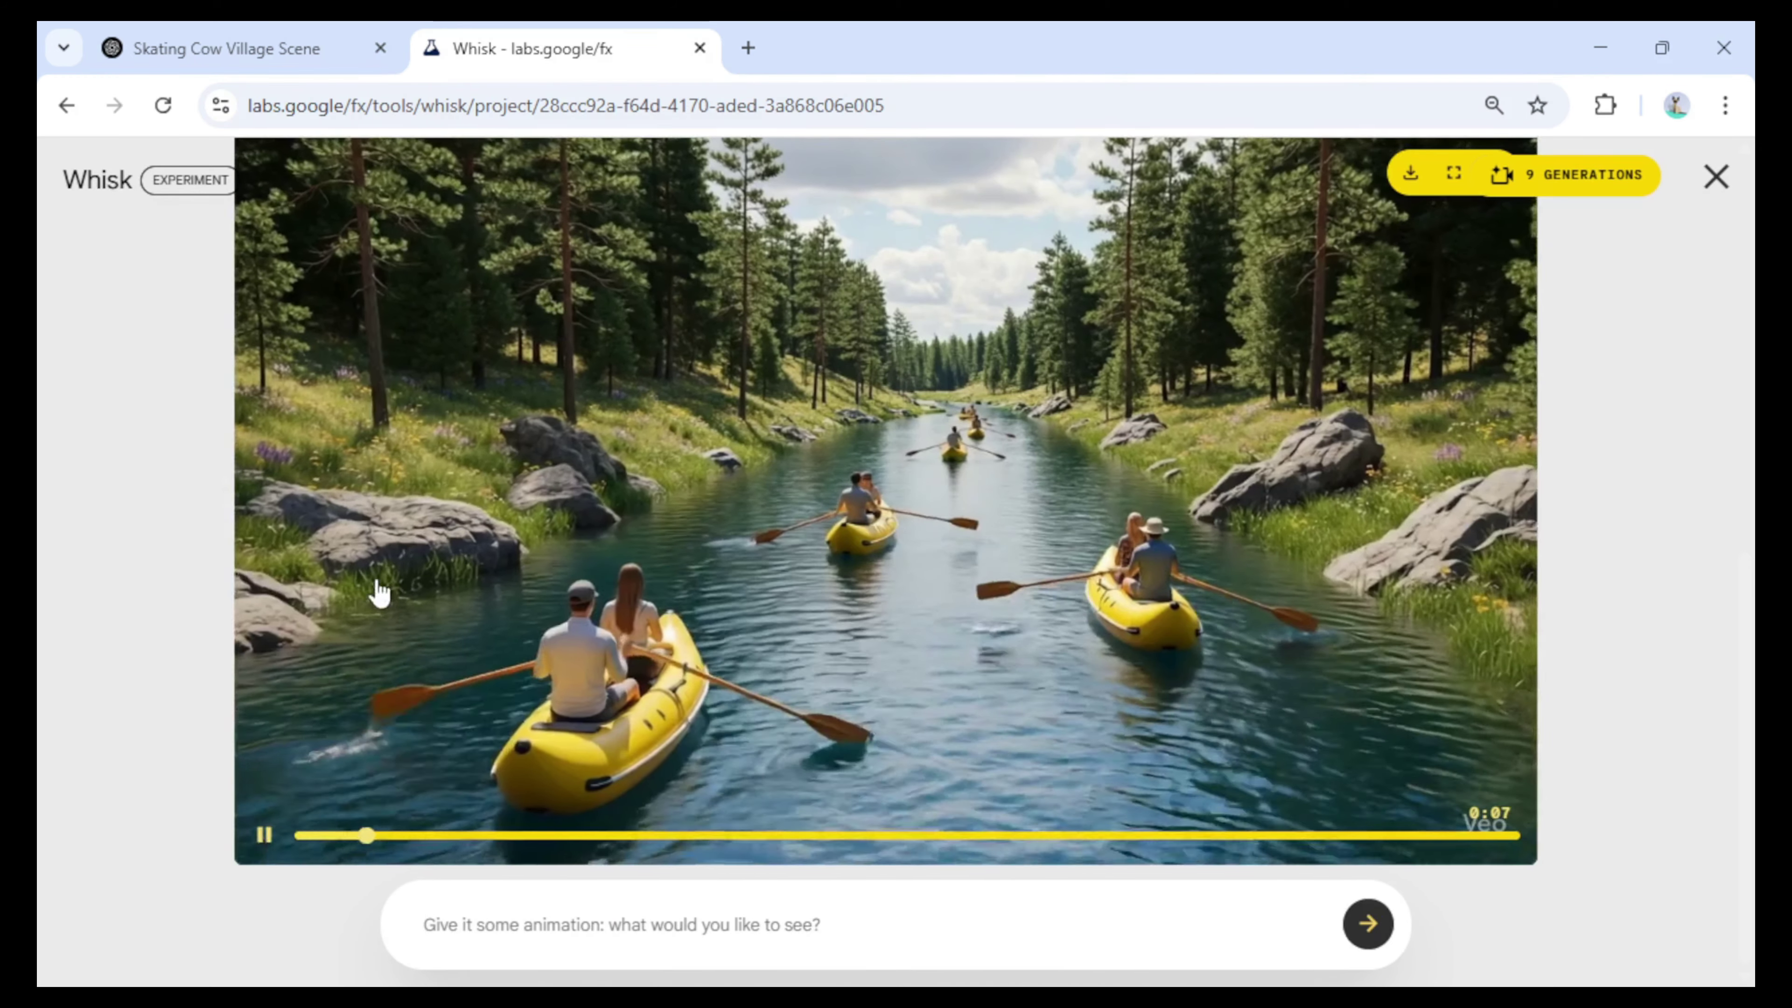
{"action": "key", "text": "f"}
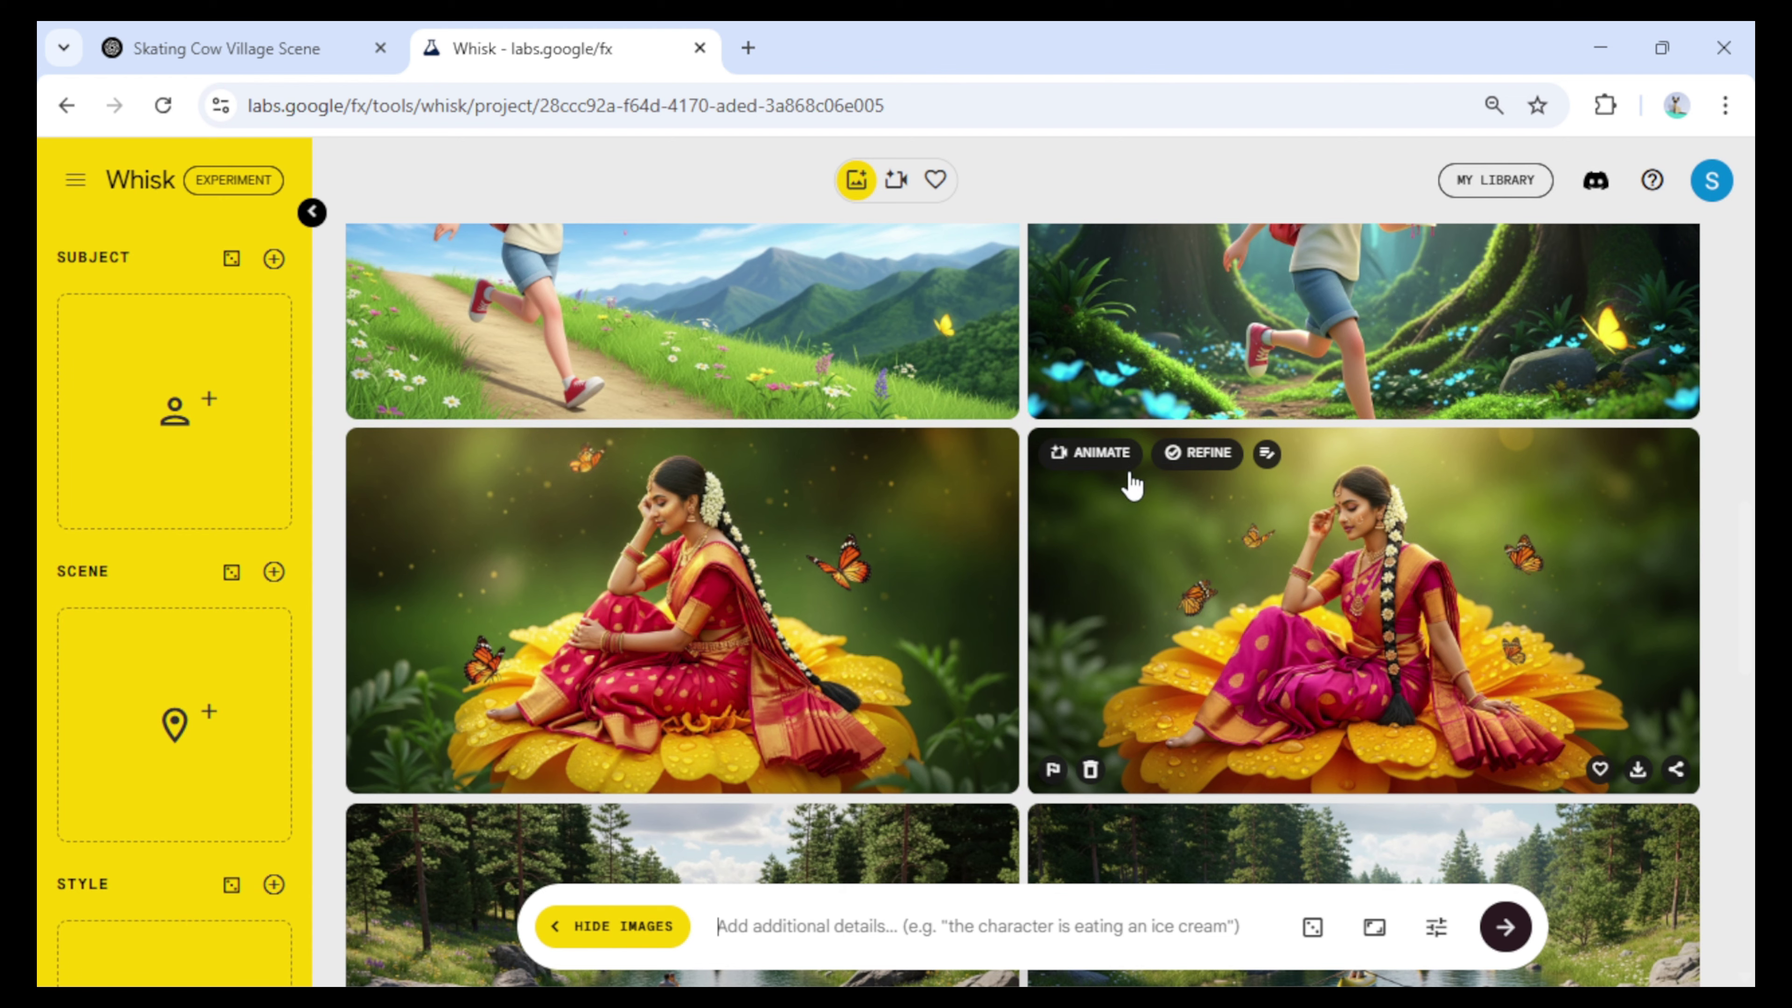
- Animate the image of the woman in the magenta saree without entering an animation description
{"action": "left_click", "coordinate": [1100, 453]}
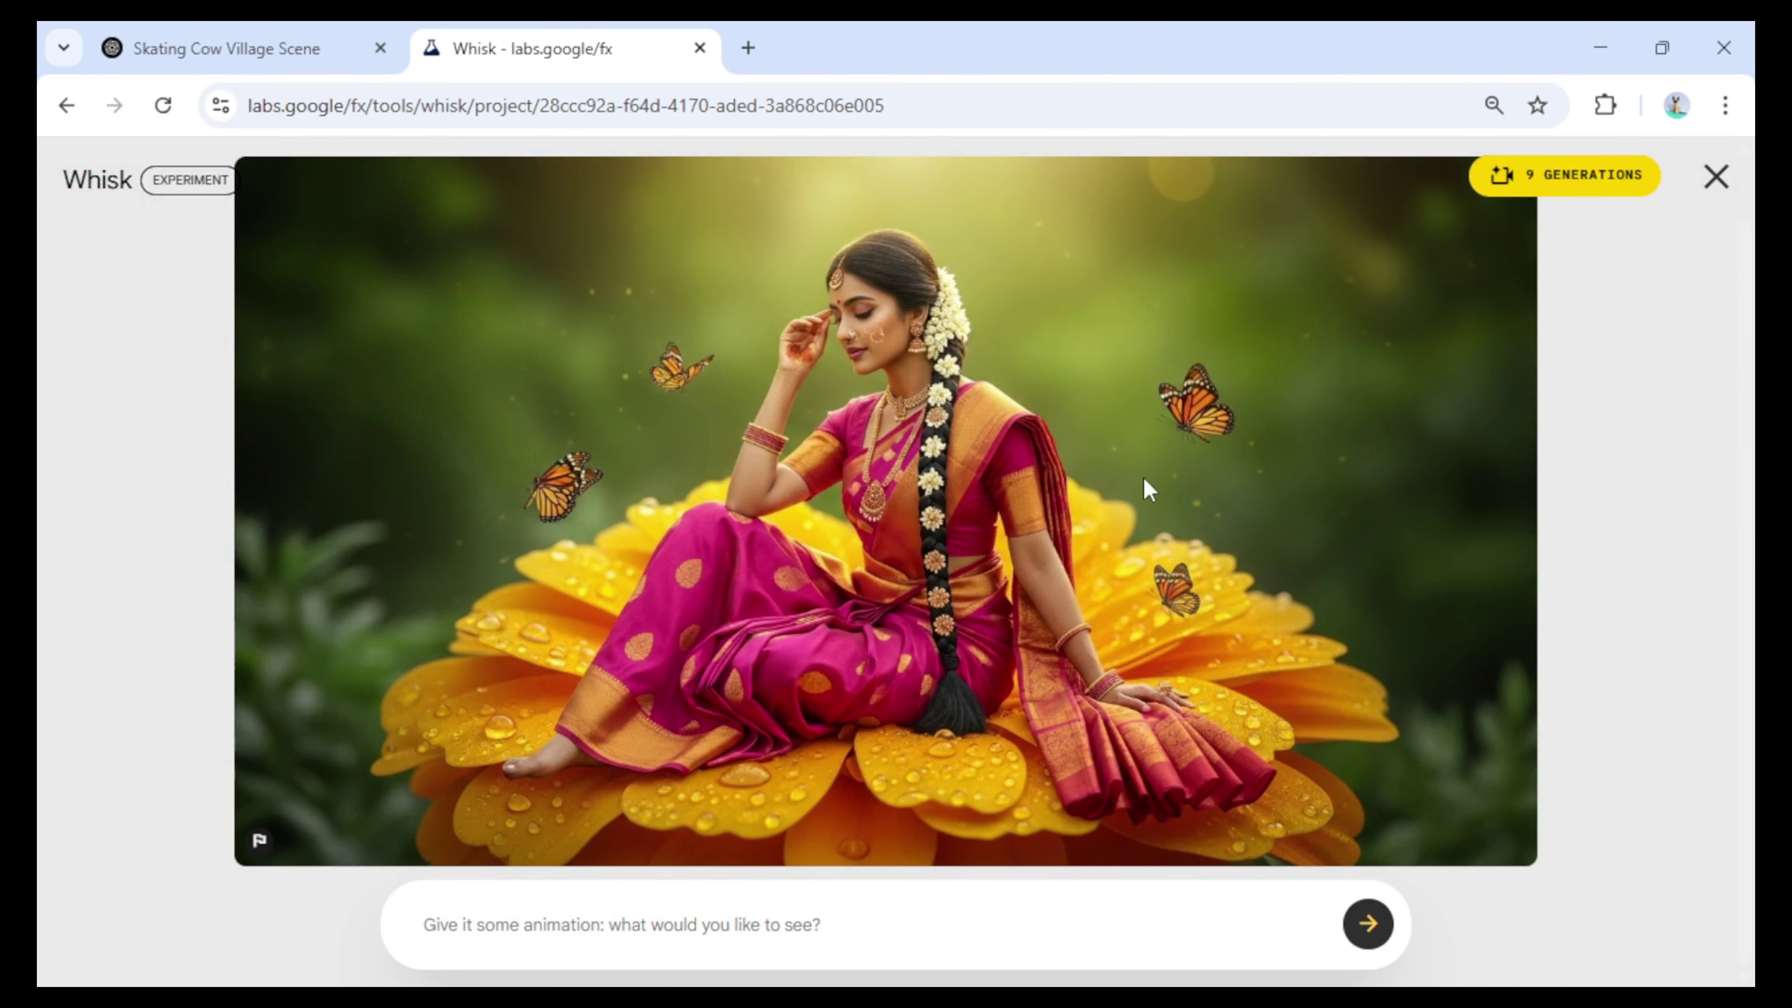
{"action": "left_click", "coordinate": [1369, 925]}
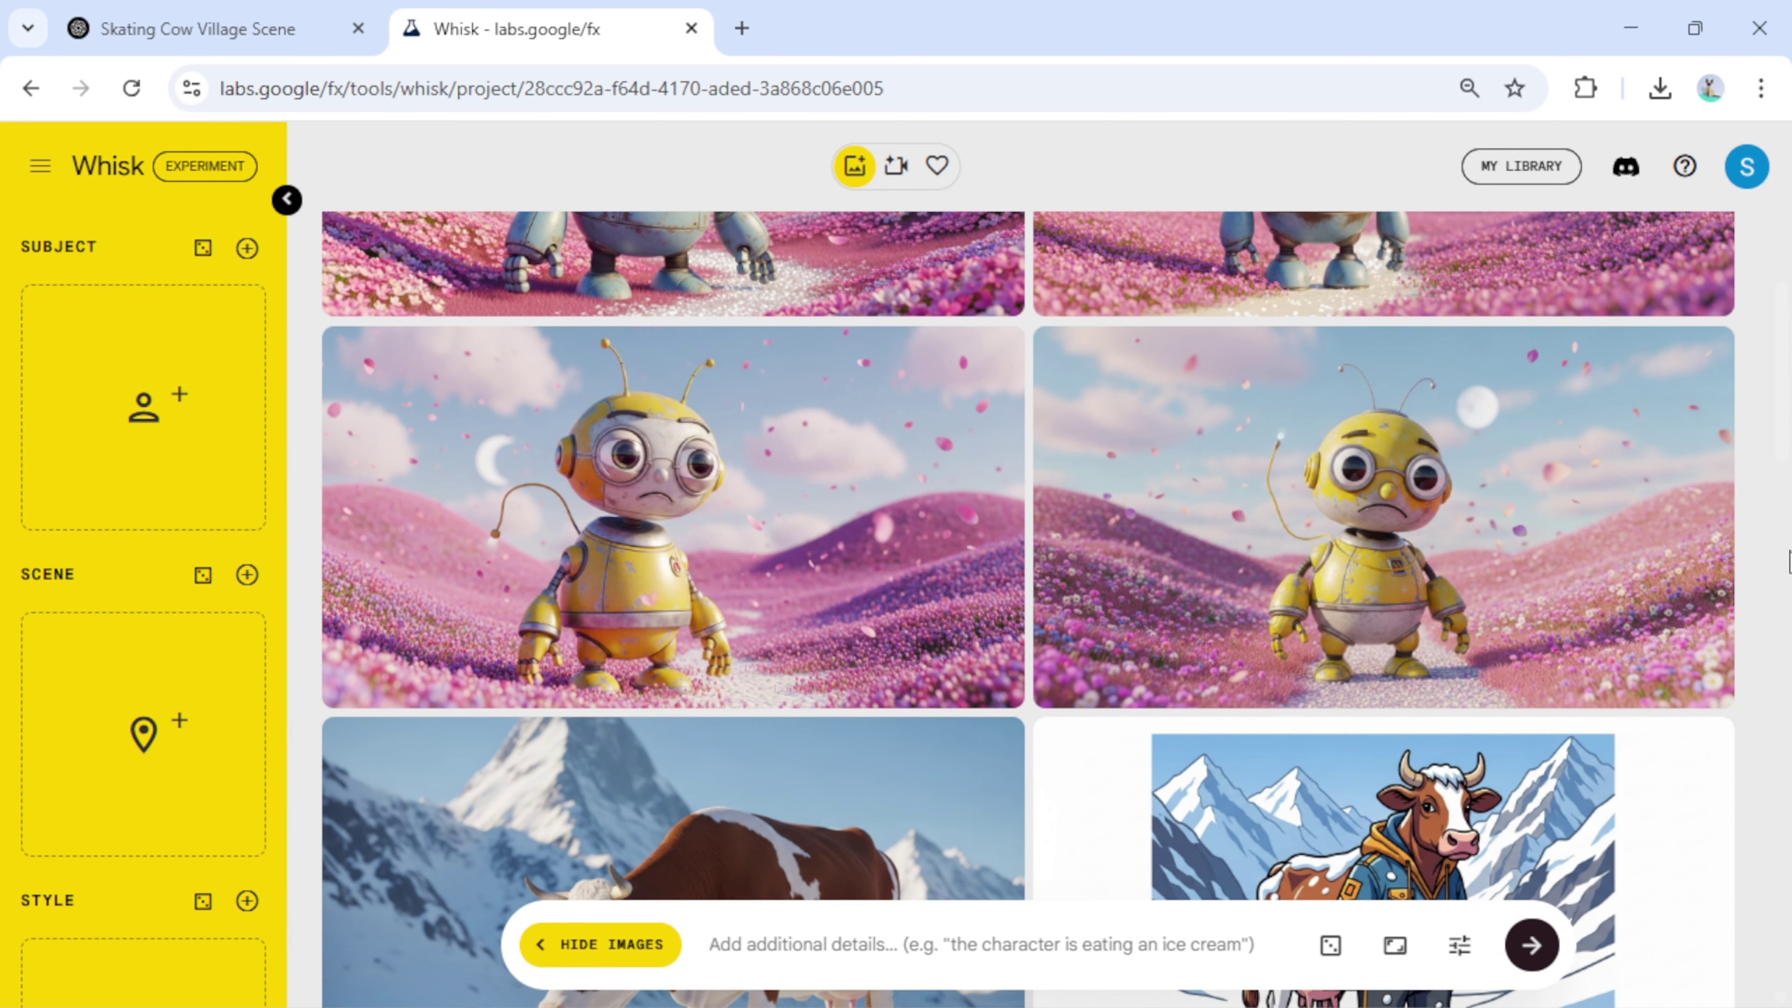
- Download the yellow robot image that shows a full moon in the sky
{"action": "scroll", "coordinate": [1785, 537], "scroll_direction": "up", "scroll_amount": 5}
{"action": "scroll", "coordinate": [1785, 551], "scroll_direction": "down", "scroll_amount": 5}
{"action": "mouse_move", "coordinate": [1511, 513]}
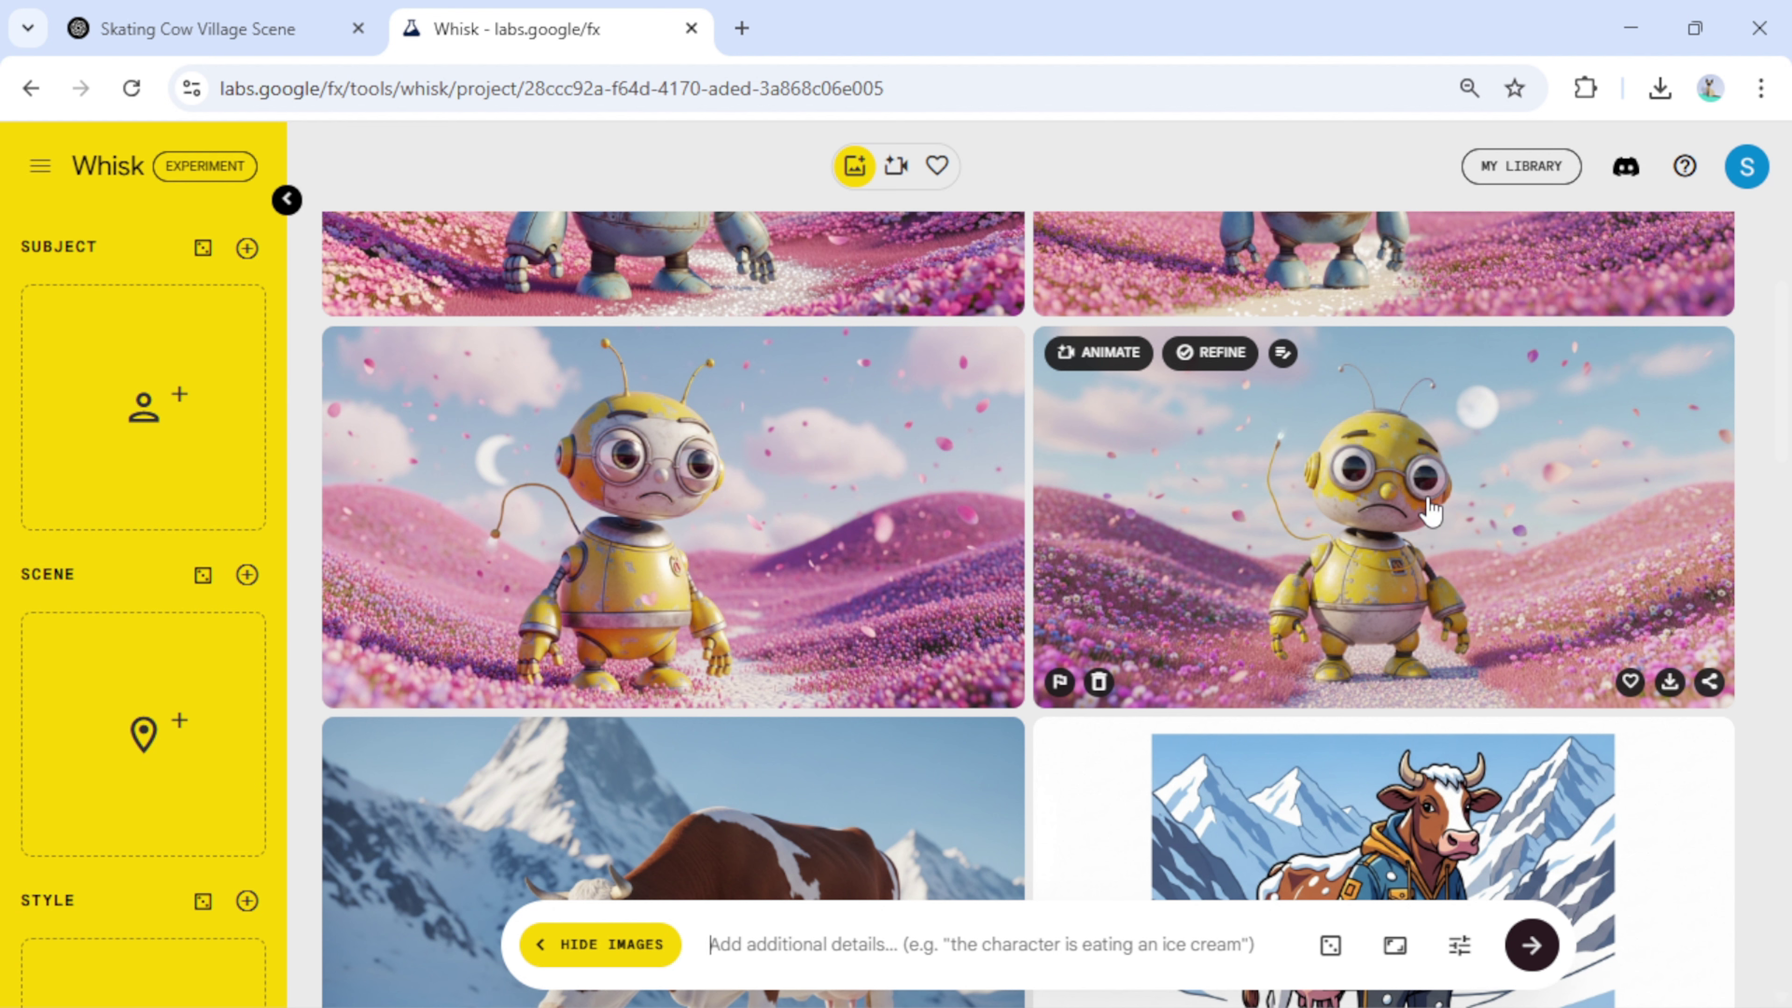
{"action": "left_click", "coordinate": [1670, 681]}
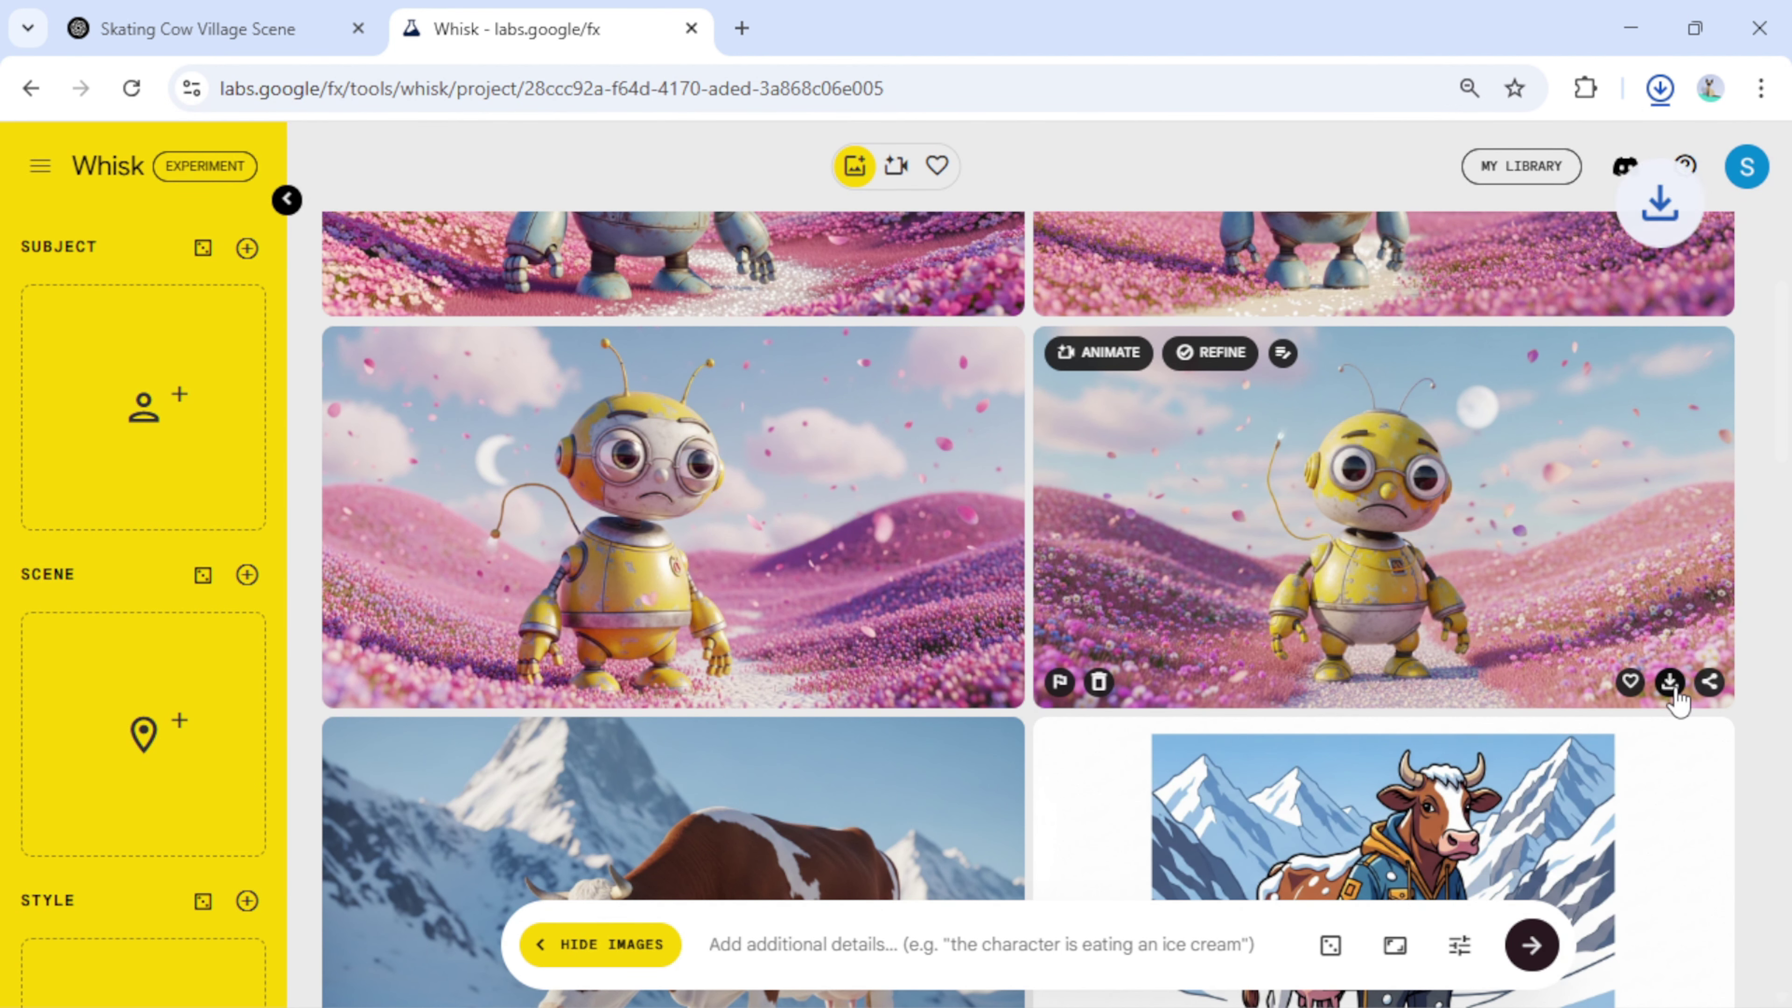
- Download the image of the woman in the red saree sitting on the marigold
{"action": "scroll", "coordinate": [1706, 784], "scroll_direction": "down", "scroll_amount": 6}
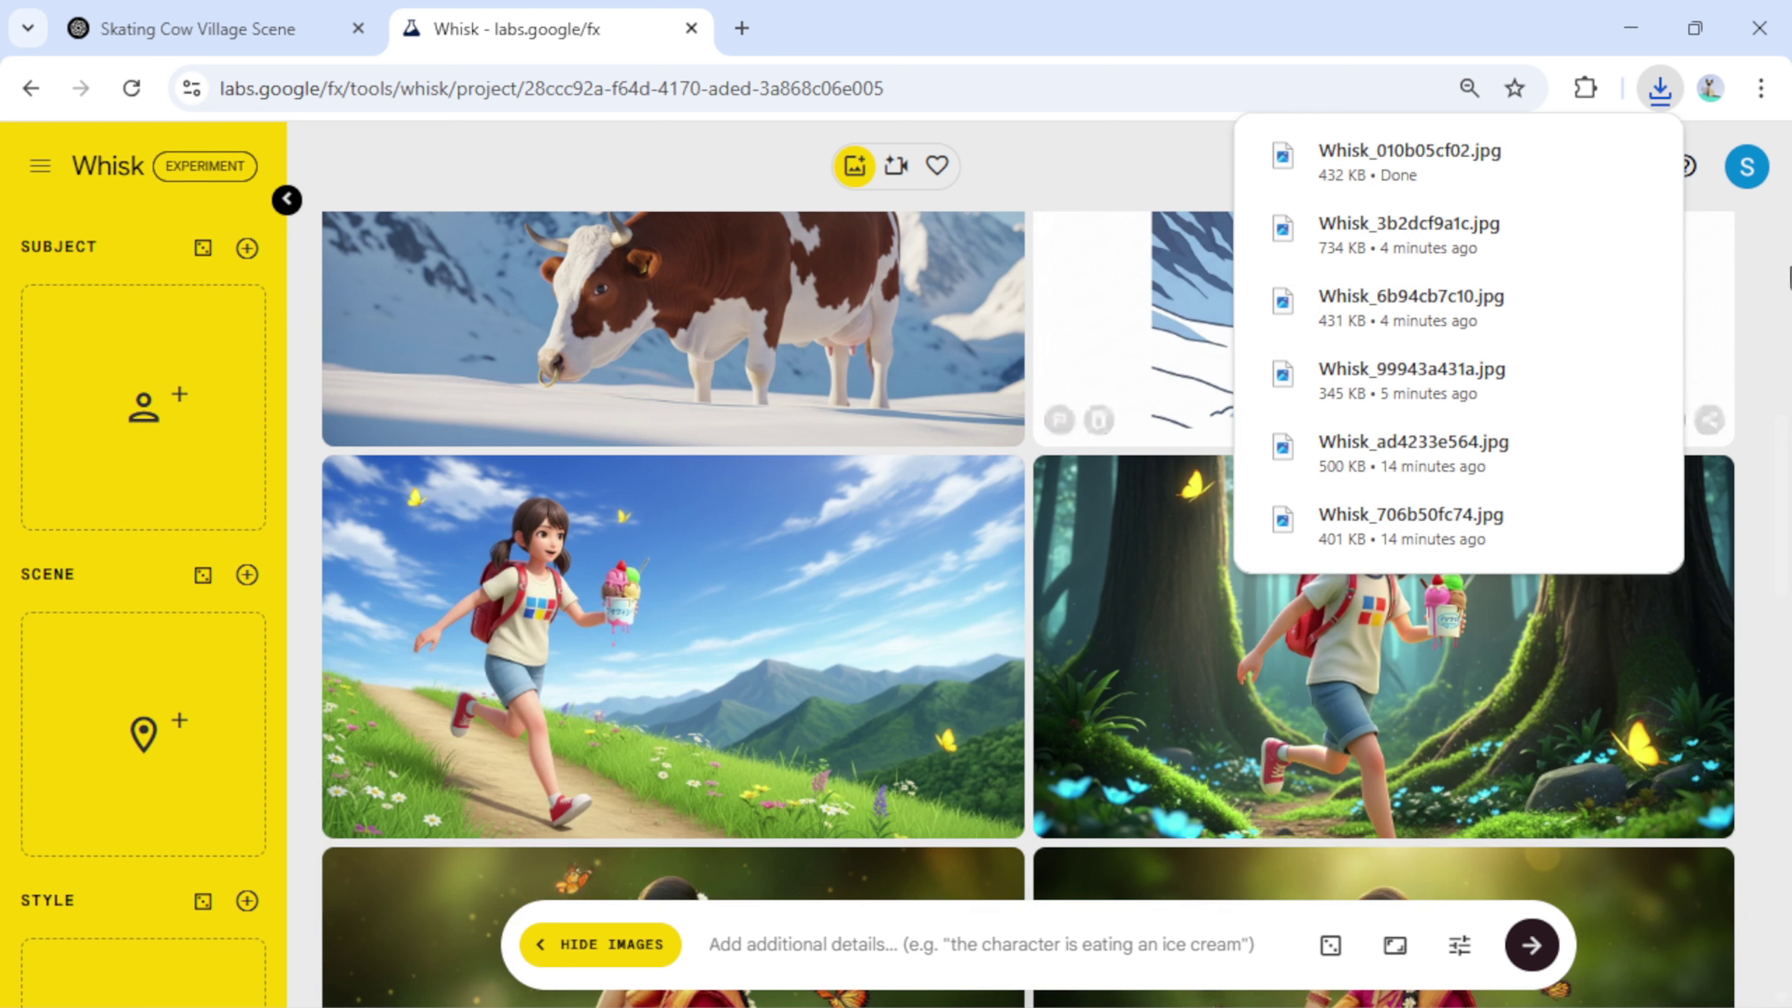
{"action": "scroll", "coordinate": [769, 370], "scroll_direction": "down", "scroll_amount": 6}
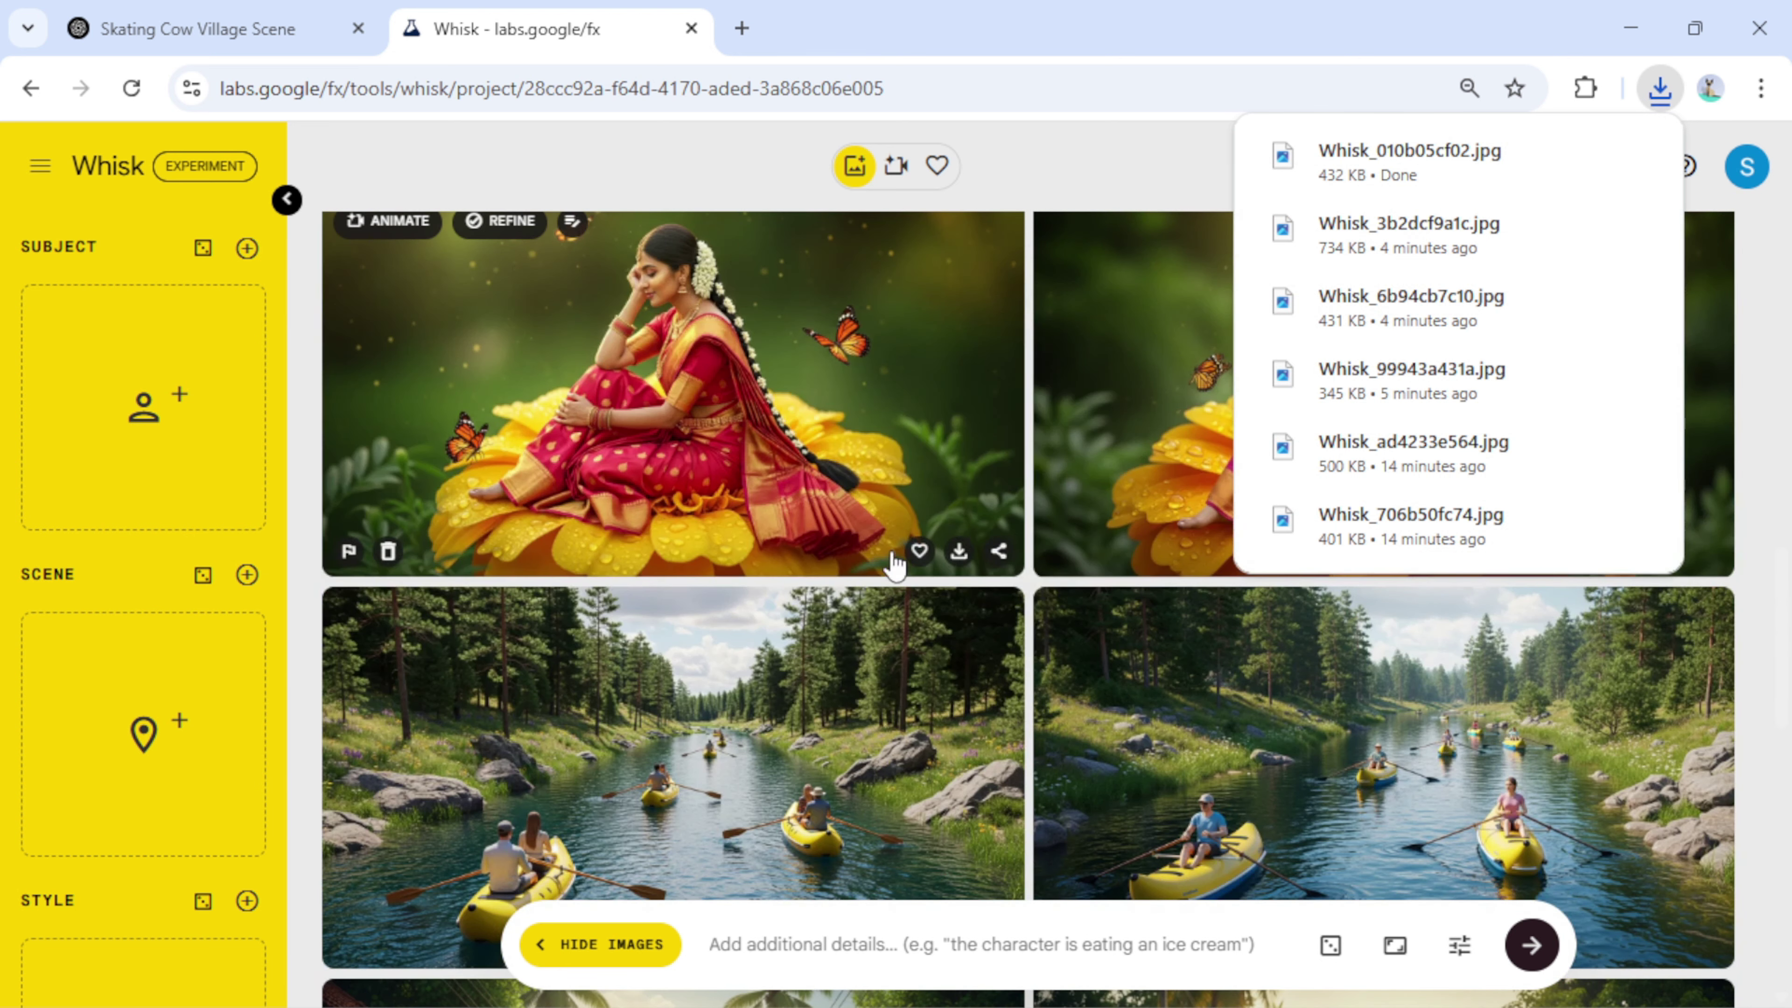
{"action": "left_click", "coordinate": [960, 553]}
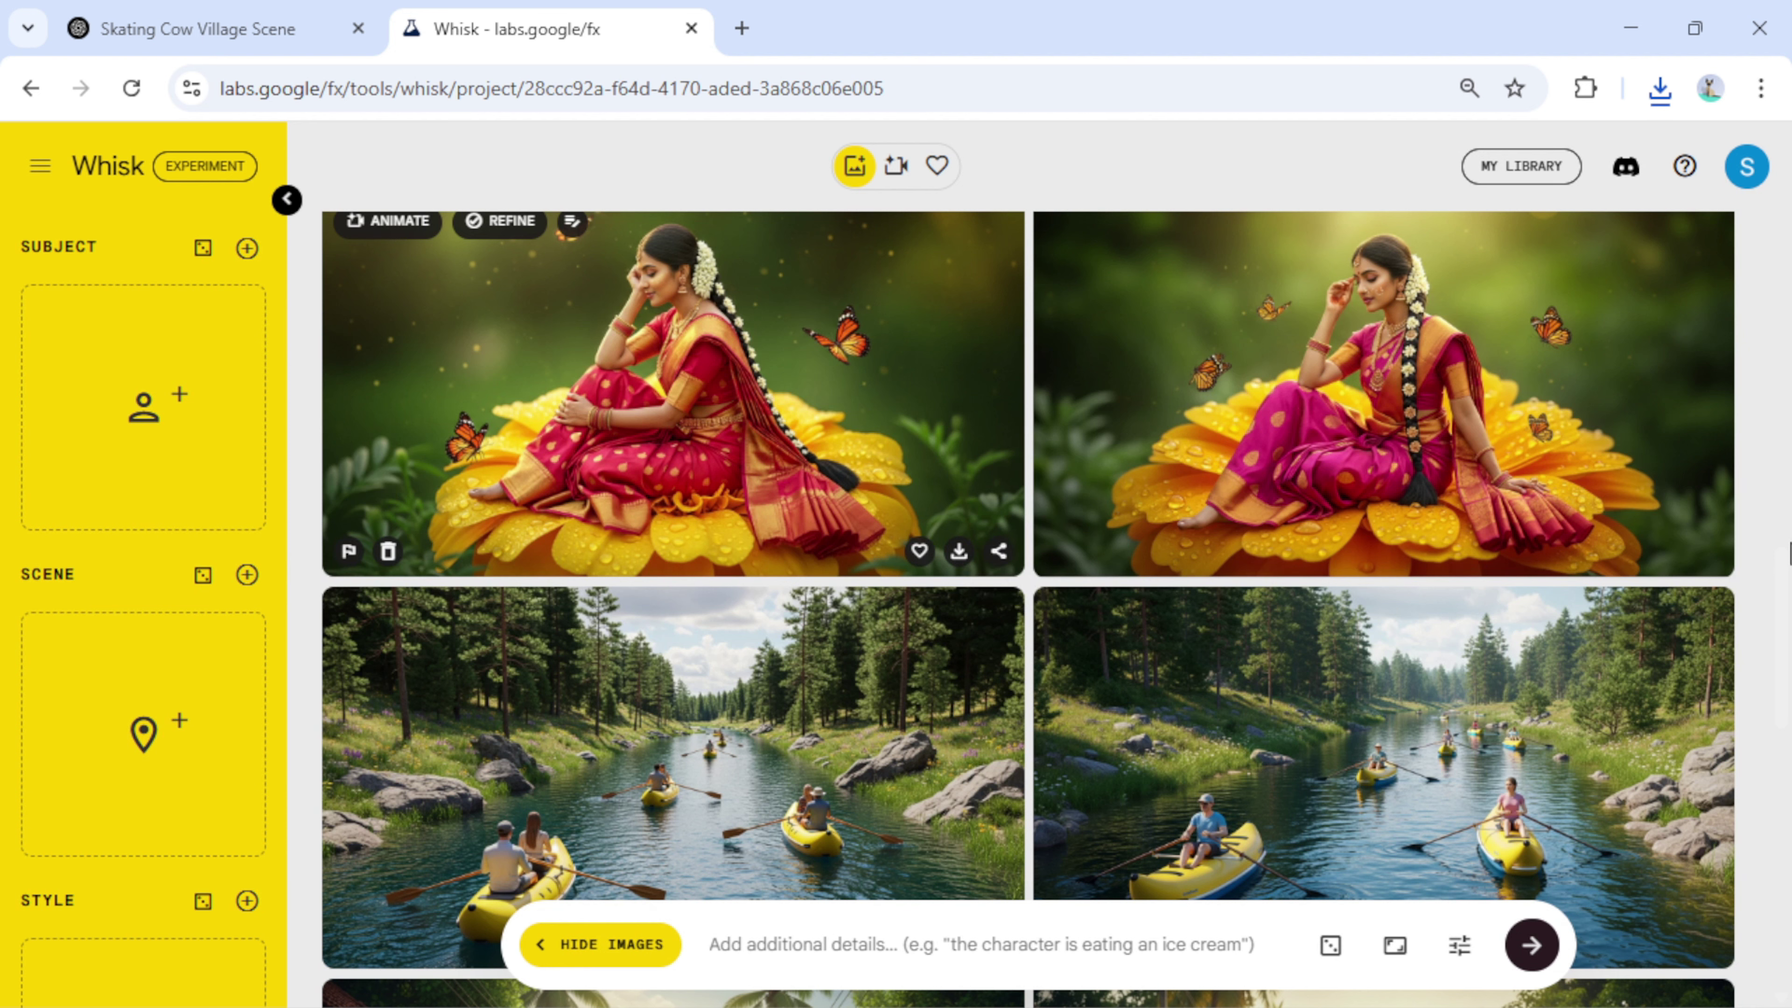
- Show the project's generated videos and download the rowboat river video
{"action": "left_click", "coordinate": [898, 172]}
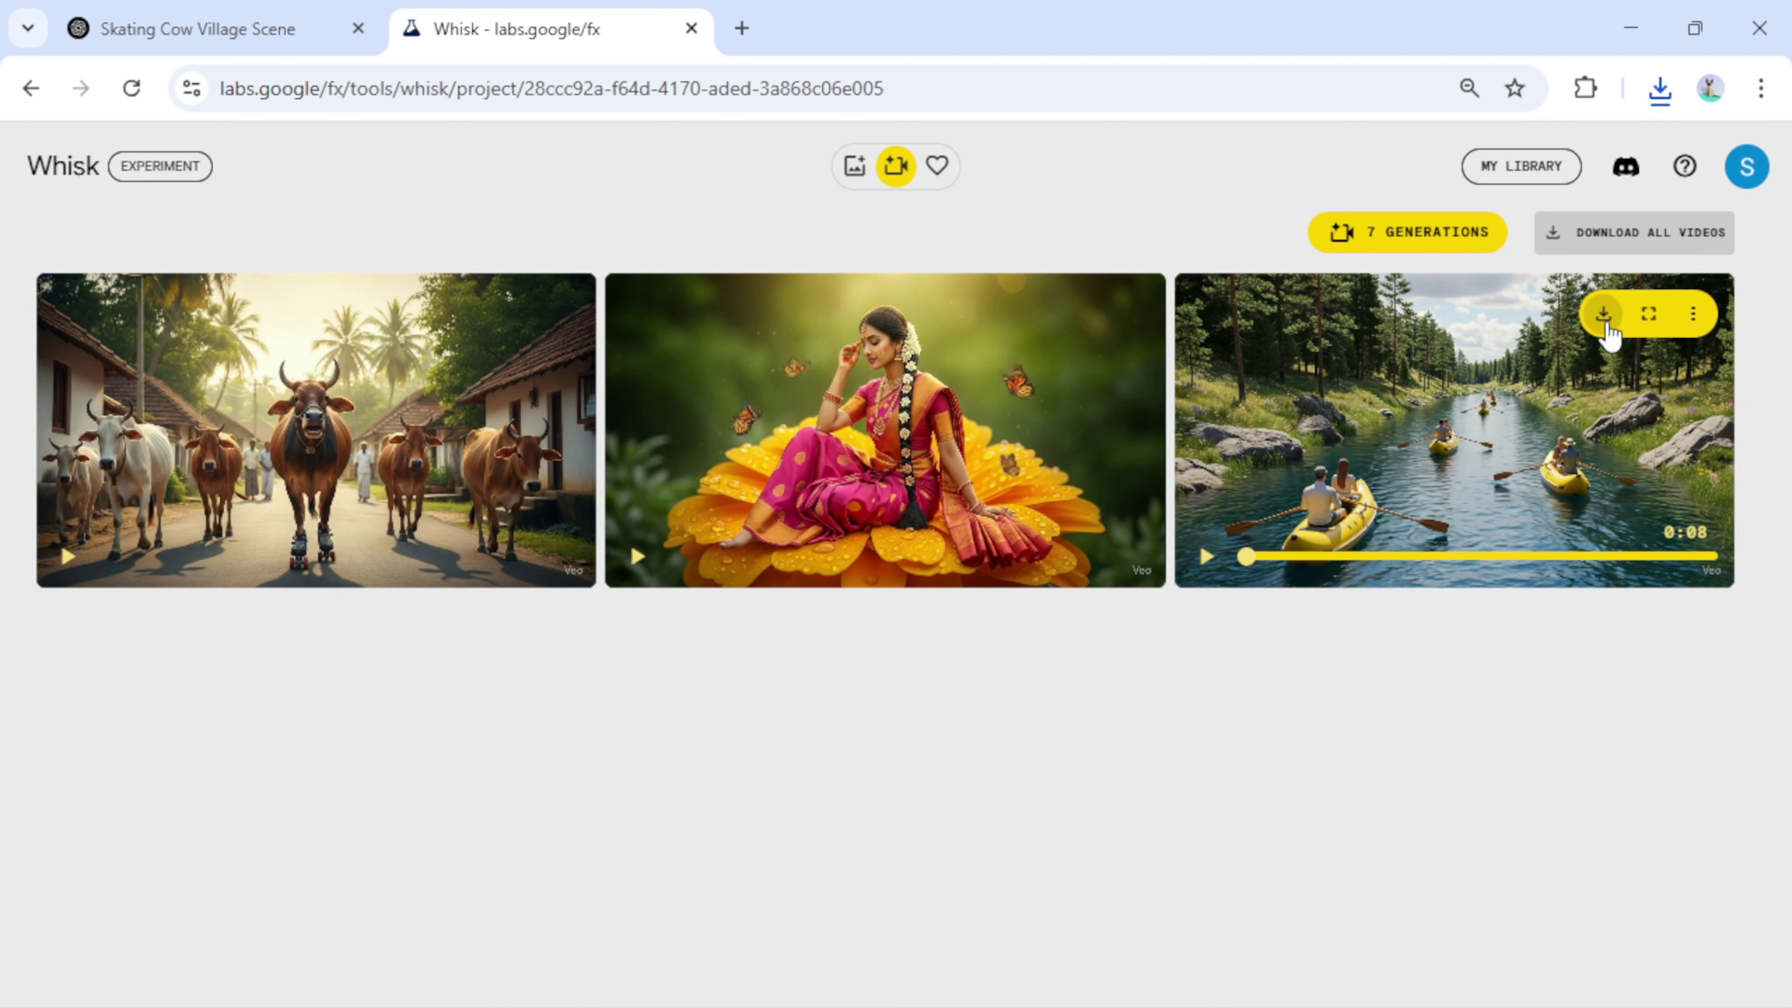
{"action": "left_click", "coordinate": [1604, 314]}
{"action": "left_click", "coordinate": [1446, 364]}
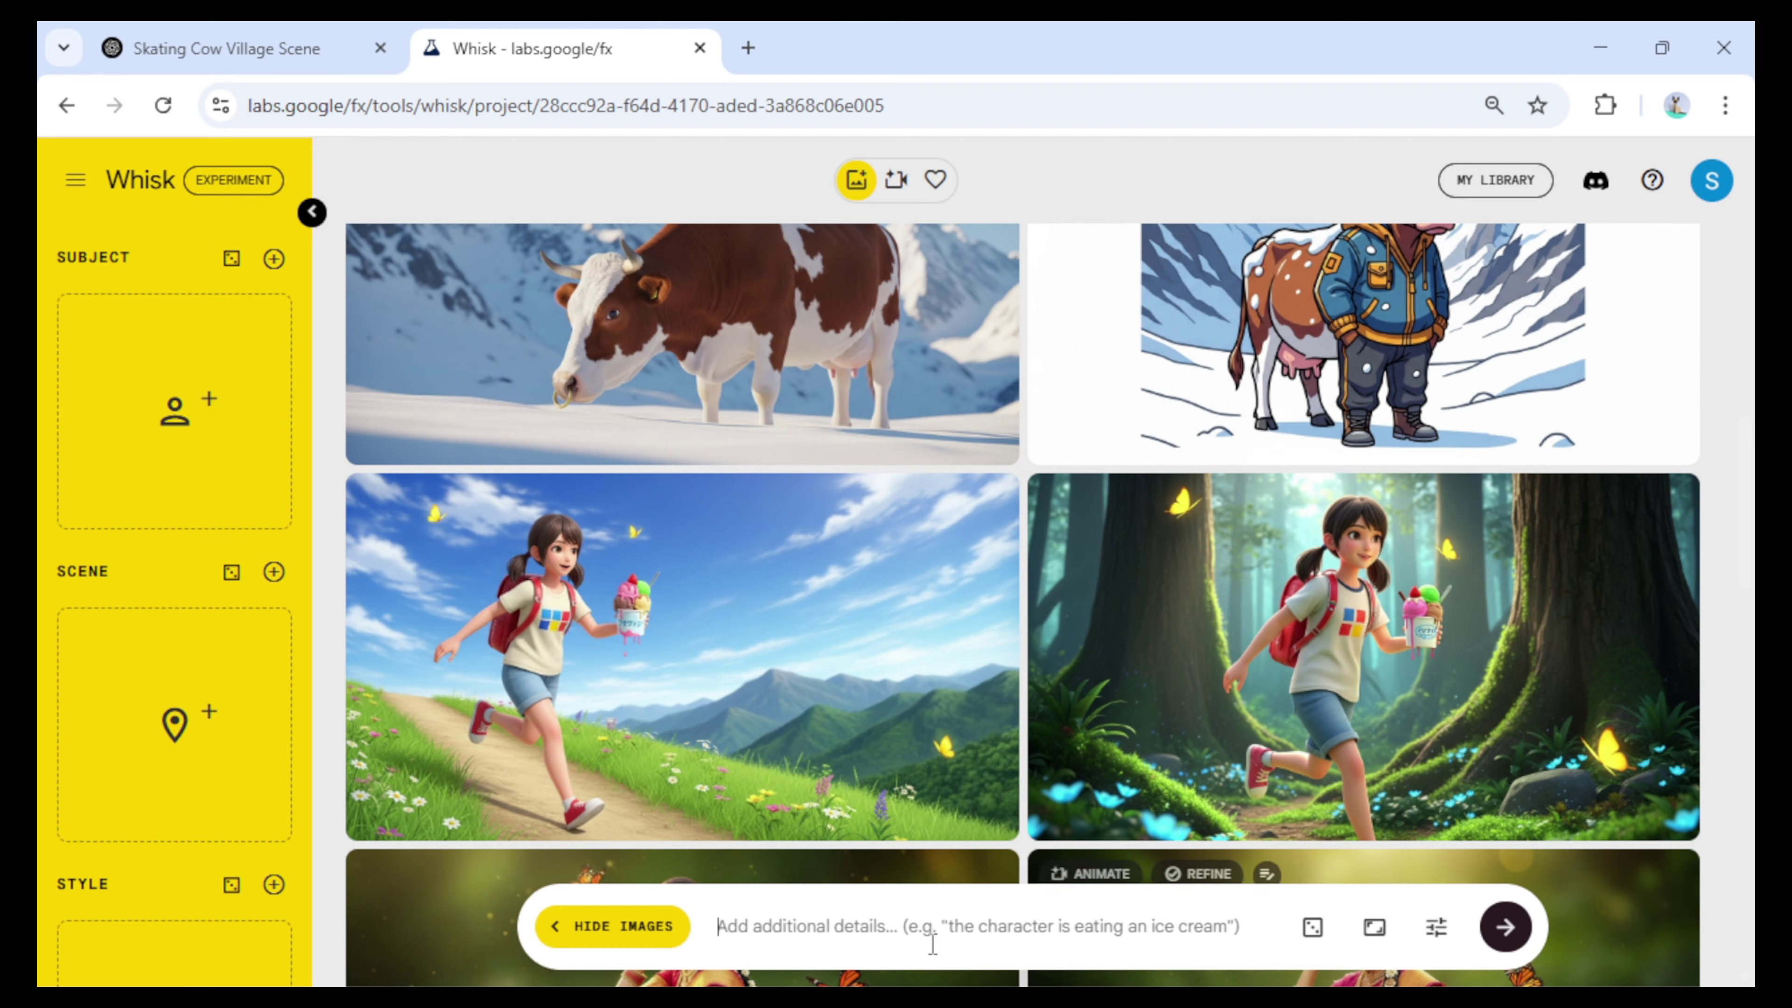
- Examine the robot chef and time traveler prompt lists in Notepad, and the images generated in Whisk
{"action": "key", "text": "alt+Tab"}
{"action": "left_click", "coordinate": [224, 45]}
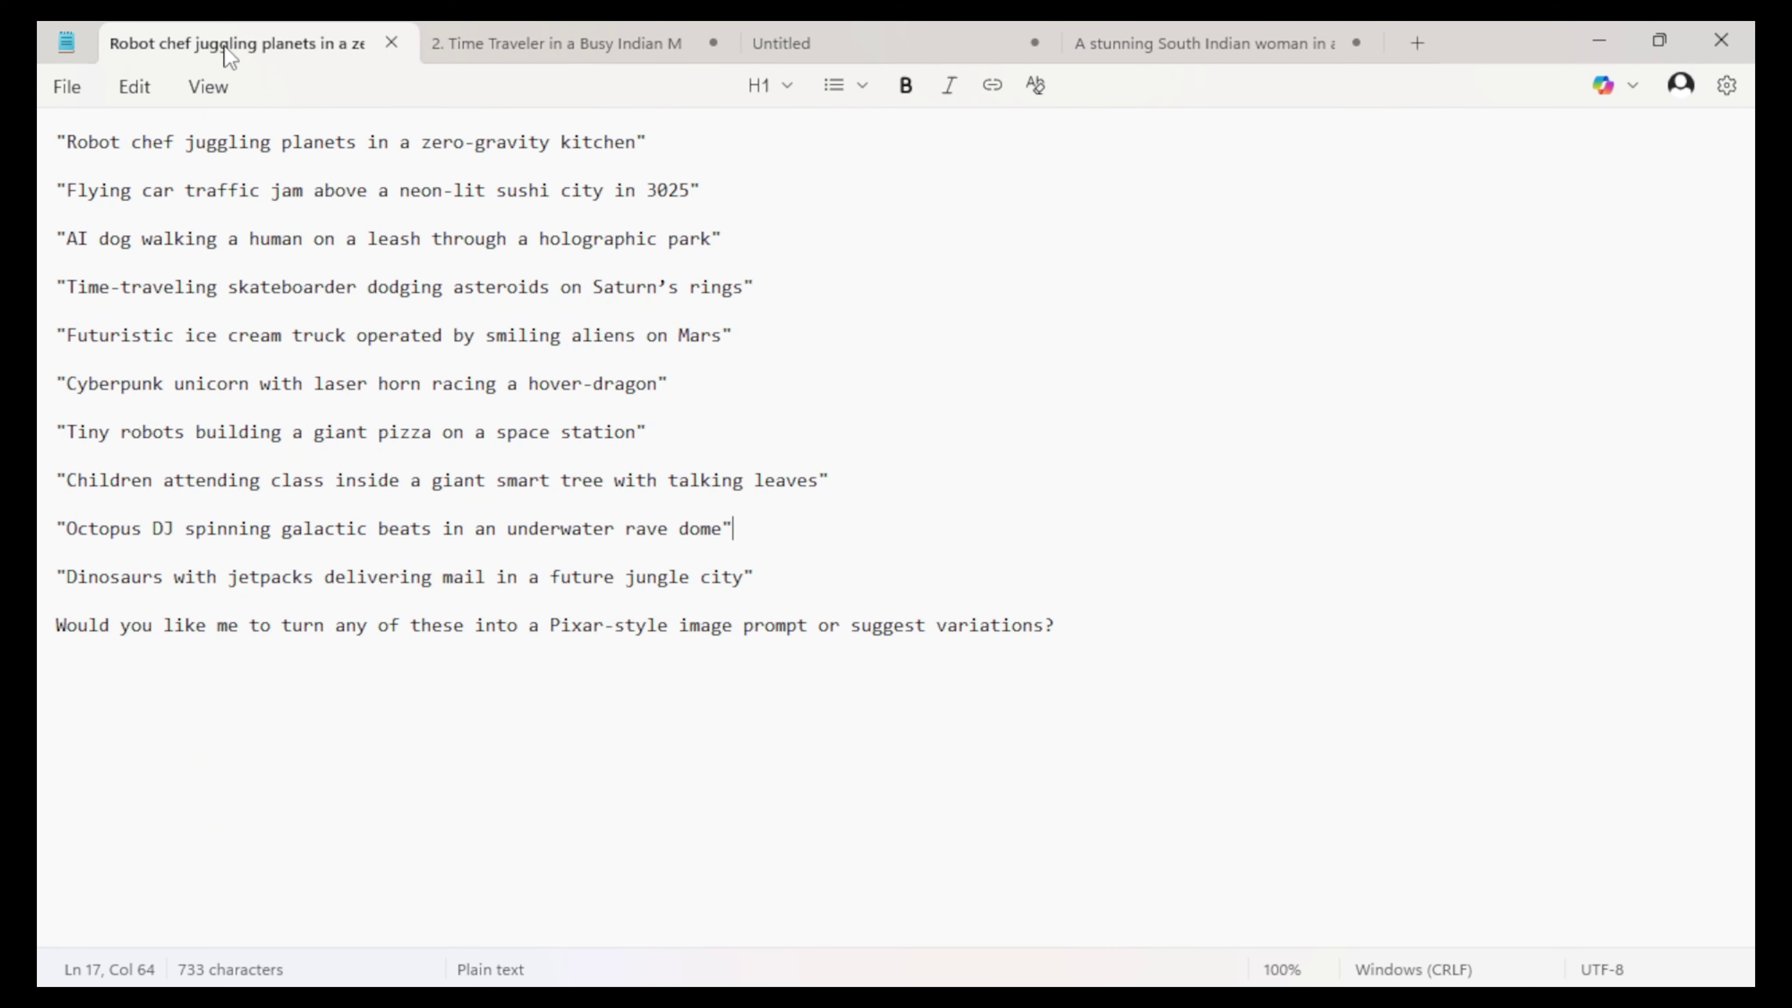
{"action": "left_click", "coordinate": [547, 46]}
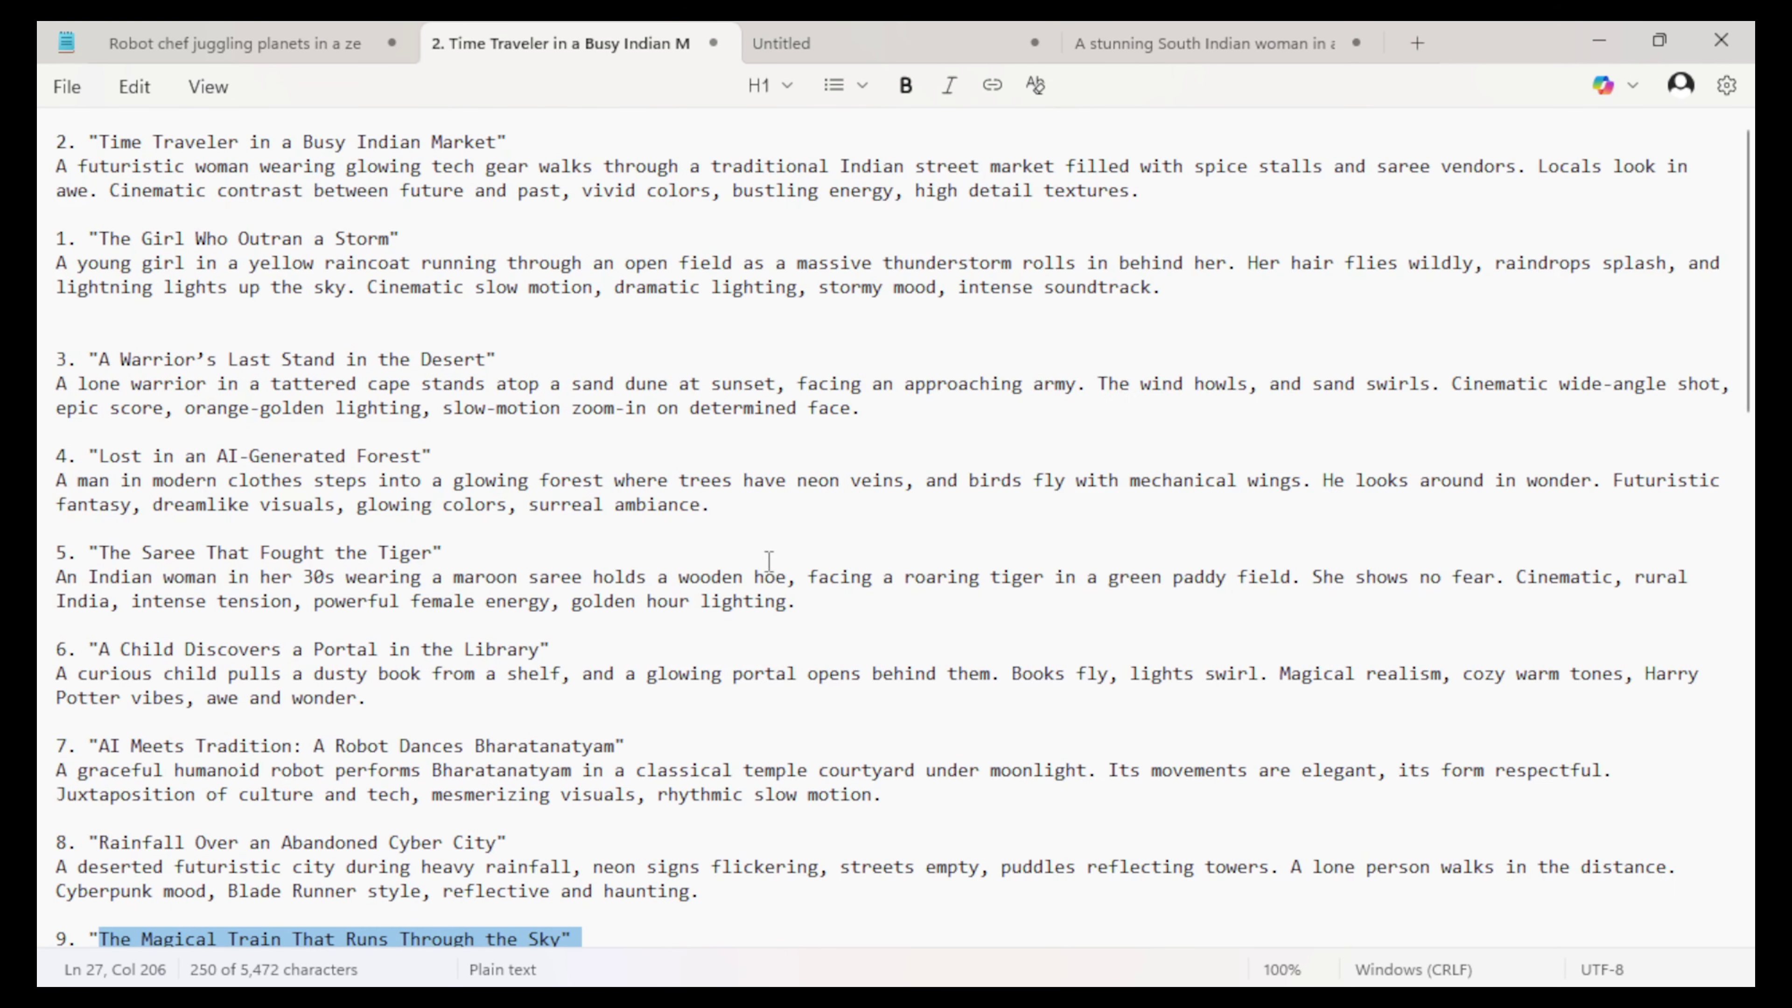
{"action": "left_click", "coordinate": [867, 522]}
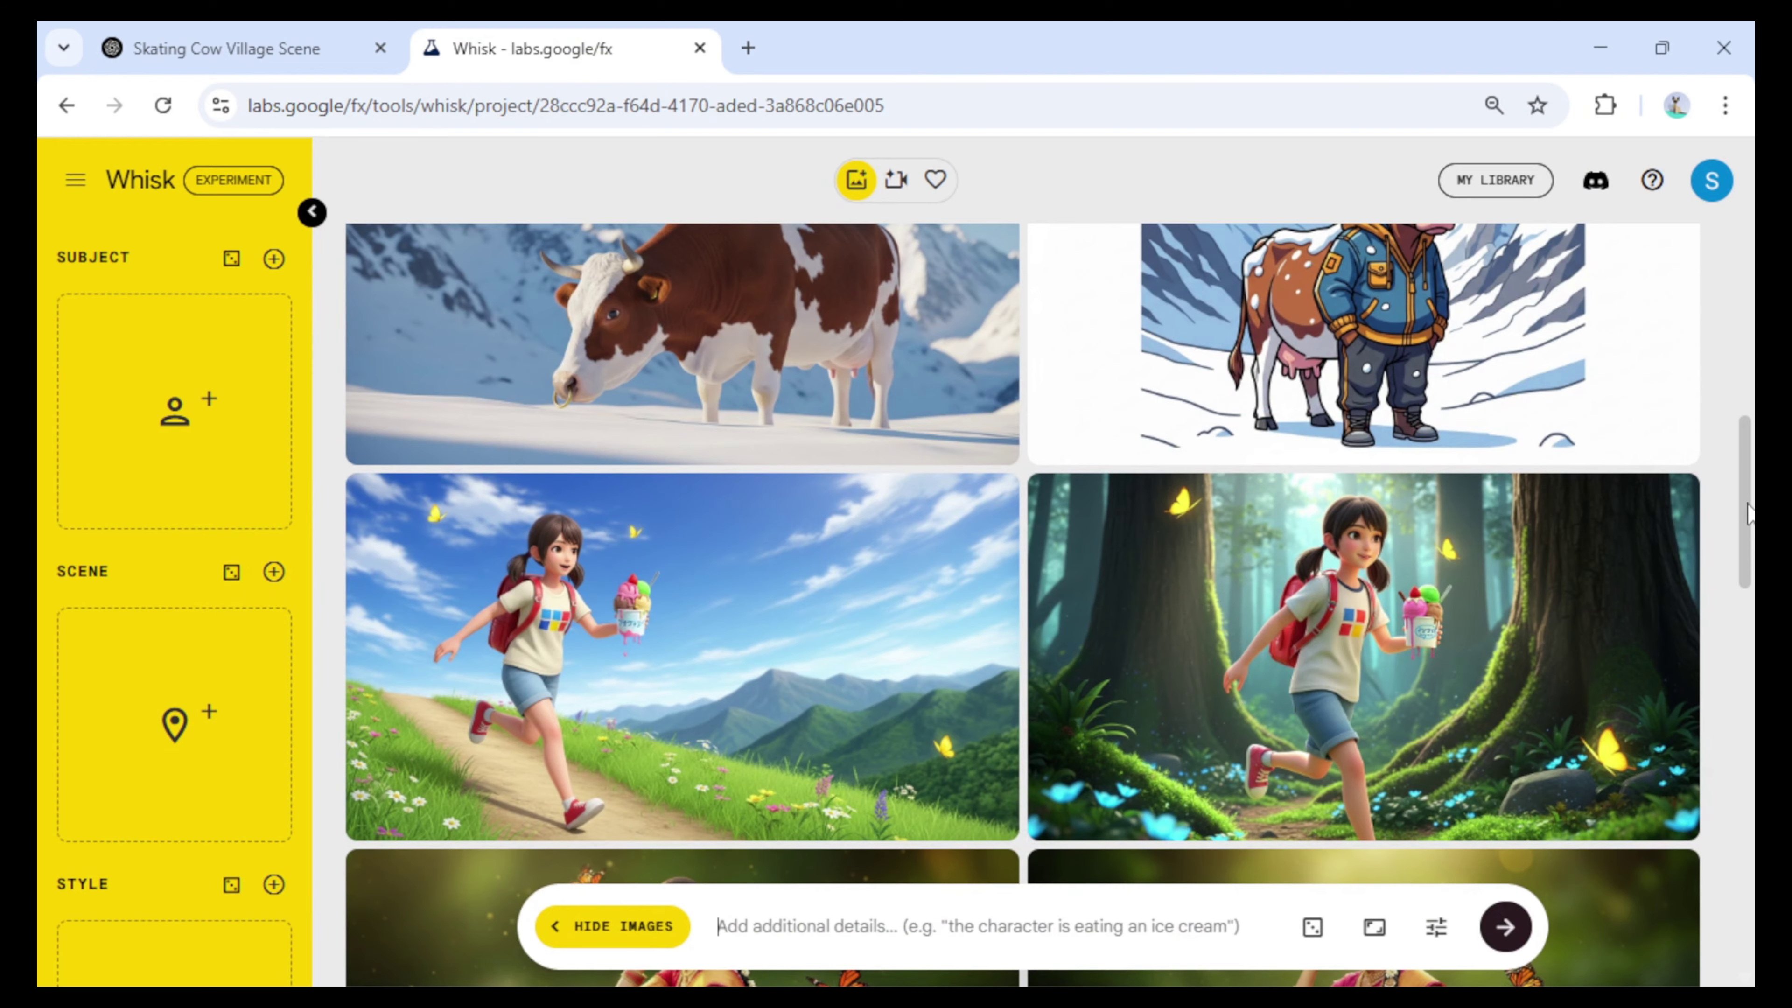
{"action": "scroll", "coordinate": [1738, 328], "scroll_direction": "up", "scroll_amount": 10}
{"action": "left_click_drag", "start_coordinate": [1738, 328], "coordinate": [1749, 585]}
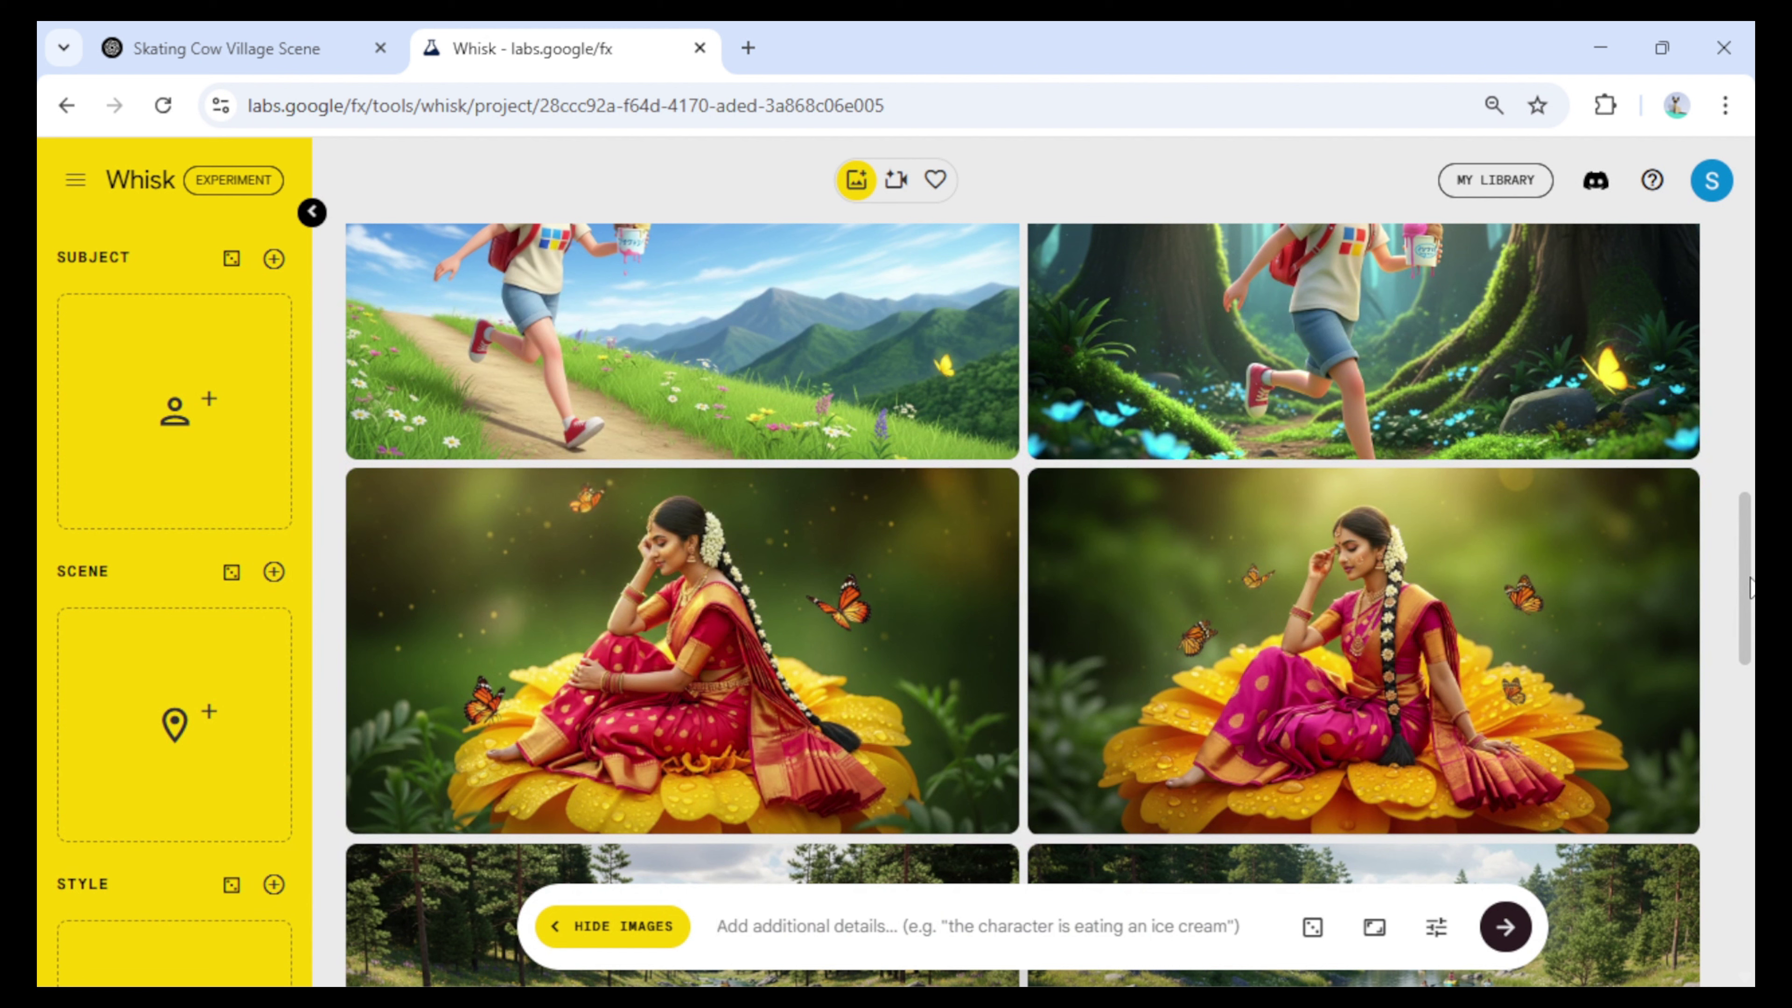